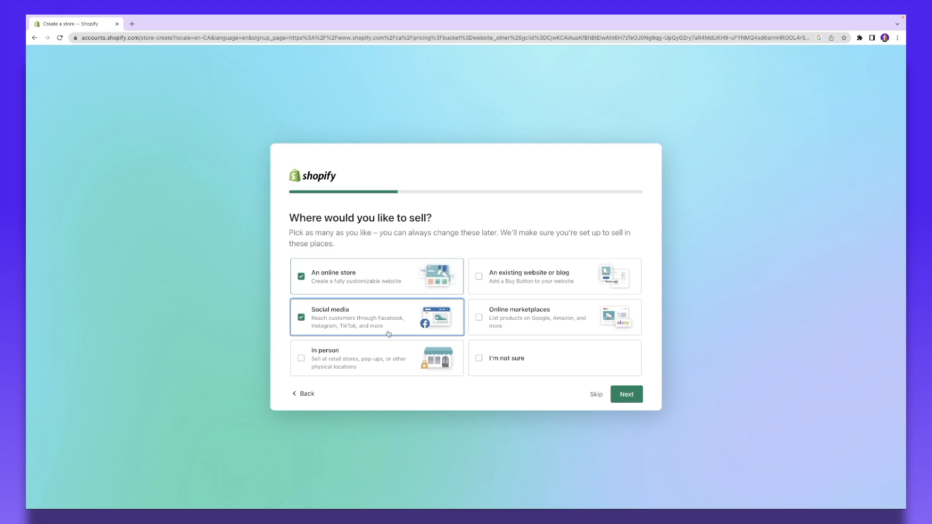
Step: Choose selling in person and through an existing website, and answer Yes to dropshipping and online audience
click(339, 361)
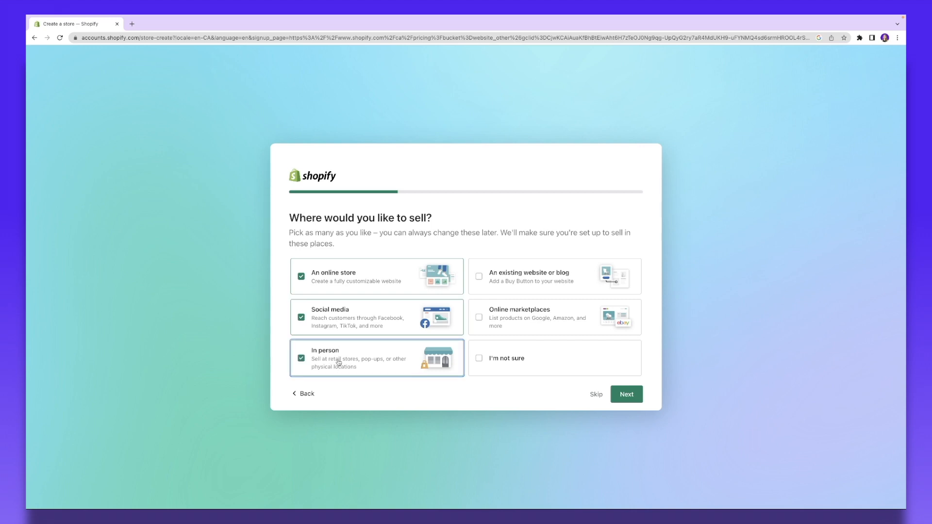
click(537, 294)
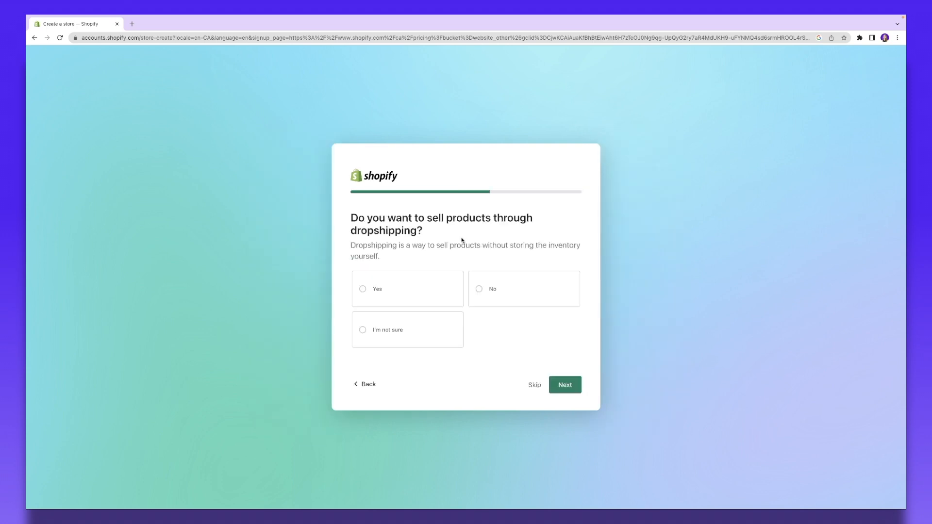
click(410, 304)
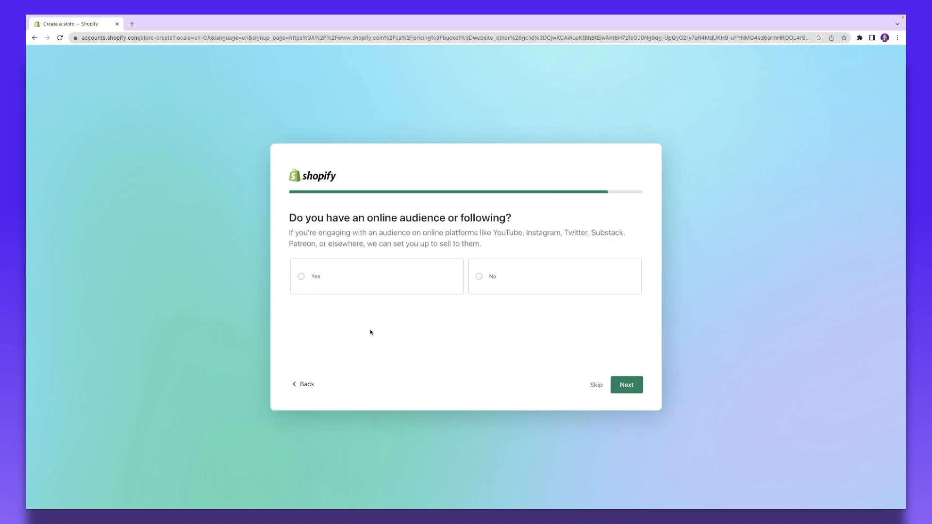
click(430, 289)
click(625, 385)
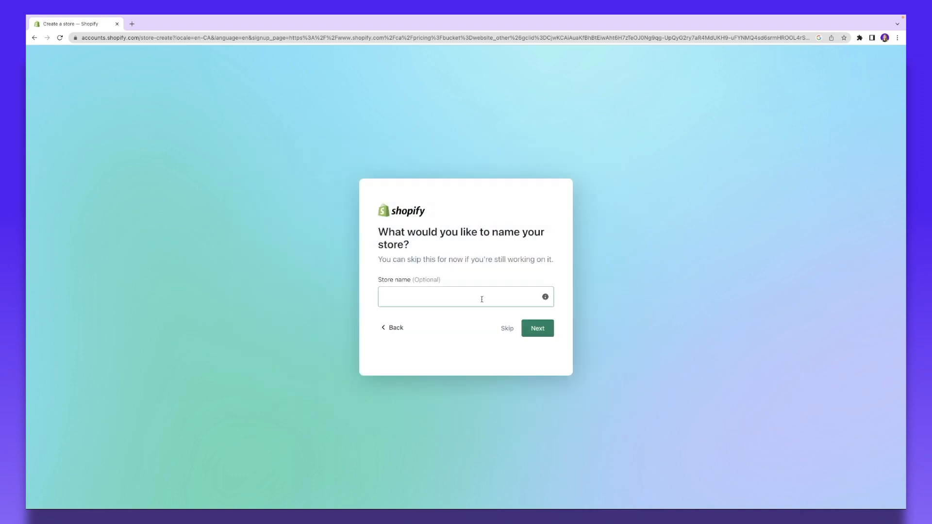
Step: Name the store Ring, keep Canada as the business location, and finish setup
click(481, 299)
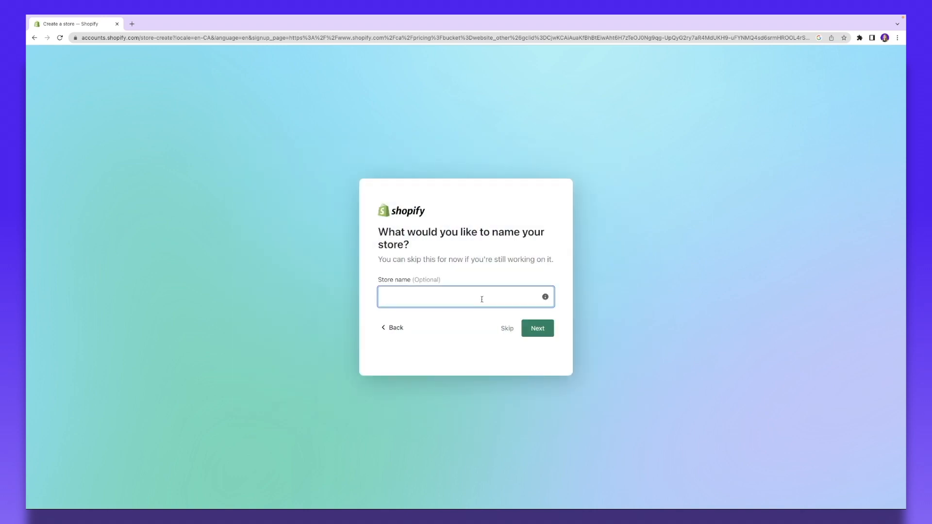
text(Ring)
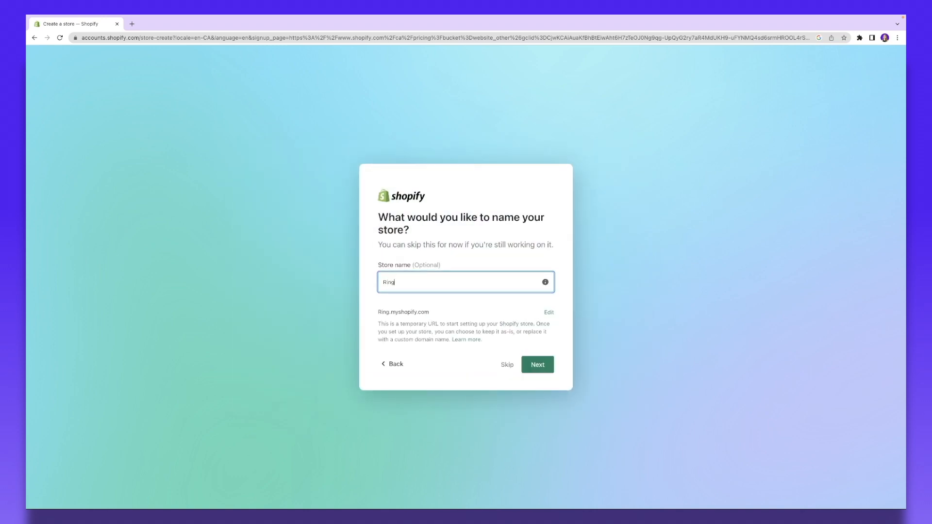
click(543, 367)
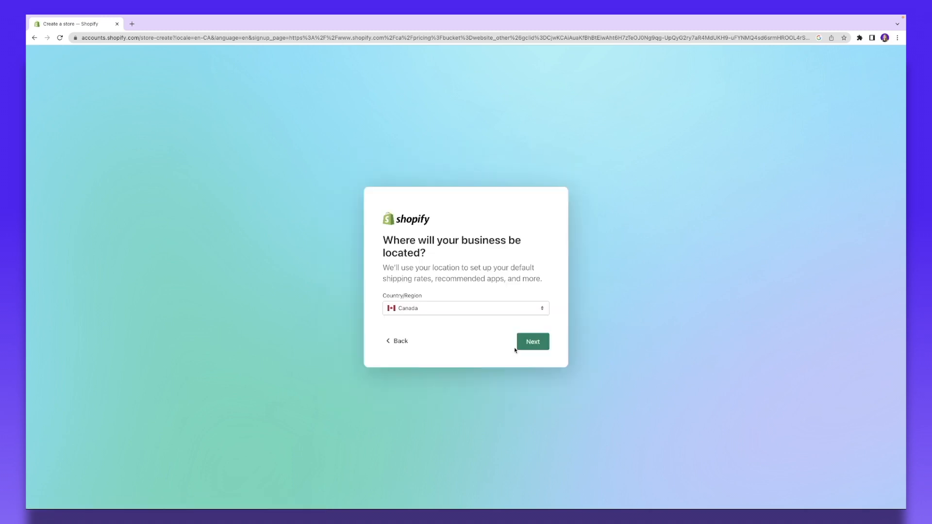
click(434, 311)
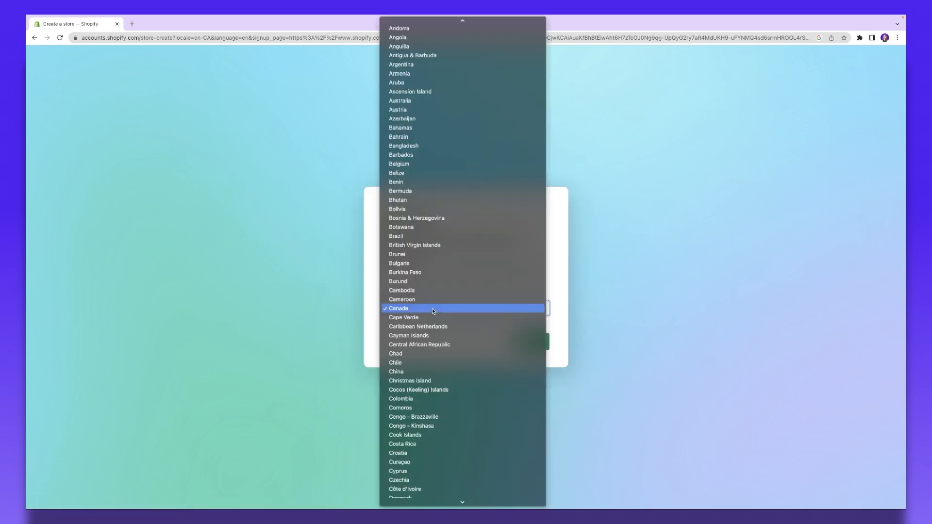
click(434, 311)
click(539, 341)
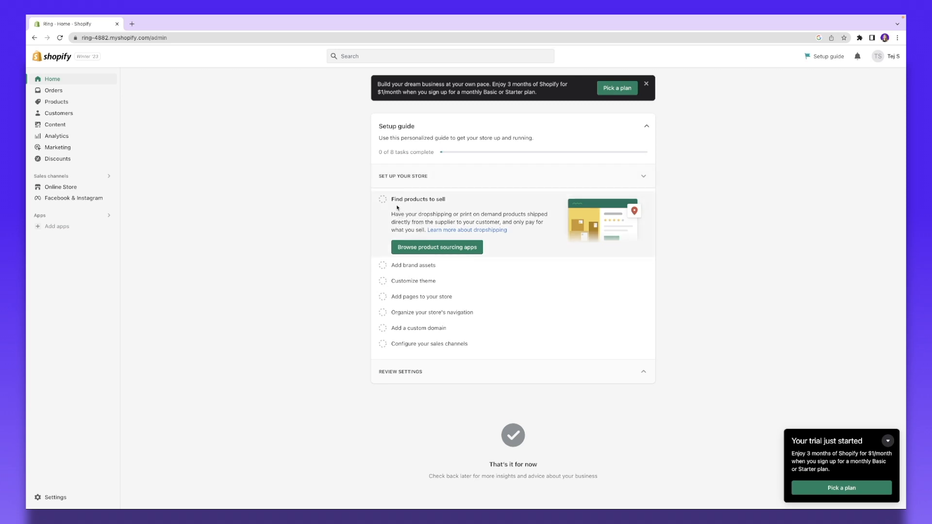
Step: Browse product sourcing apps from the setup guide's Find products to sell task
scroll(397, 208, up, 2)
scroll(412, 216, down, 1)
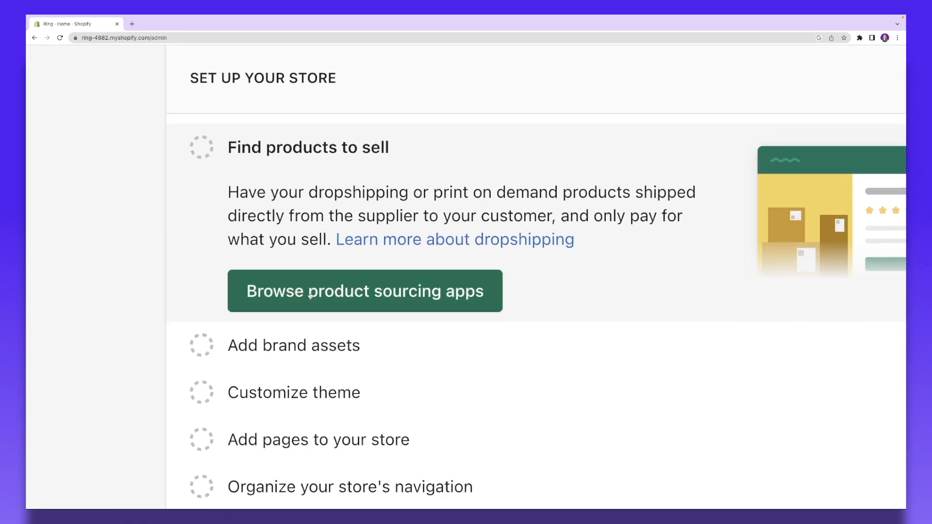
click(399, 298)
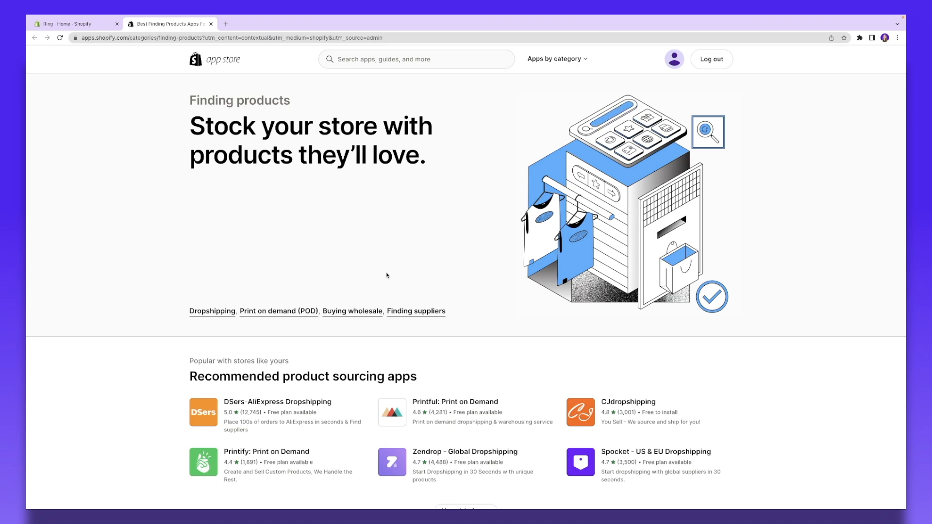
Step: Scroll through the Printful: Print on Demand app listing and its feature description
scroll(387, 275, down, 1)
scroll(387, 275, down, 5)
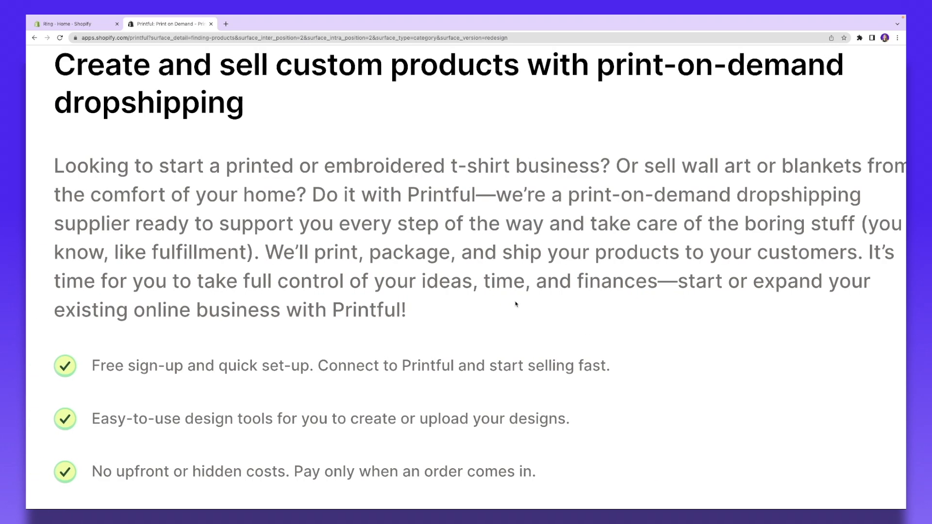
scroll(516, 304, left, 1)
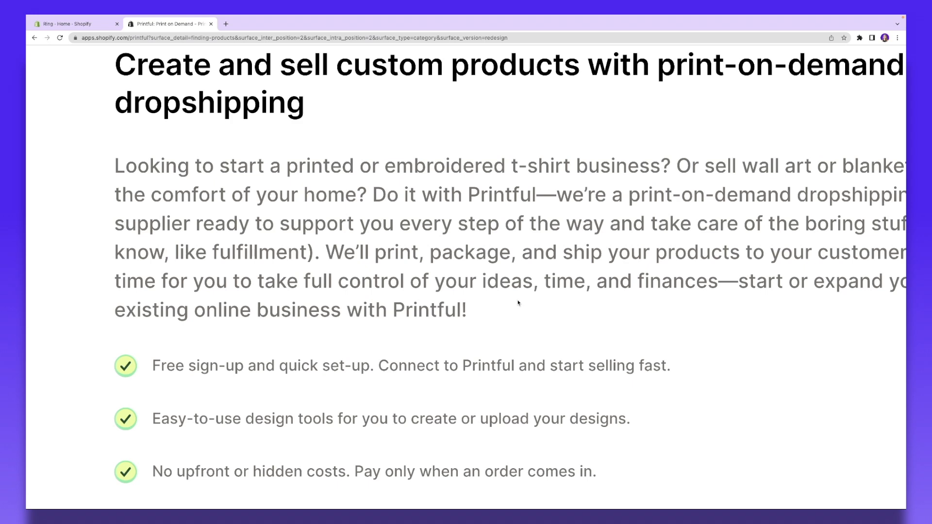
scroll(502, 297, right, 1)
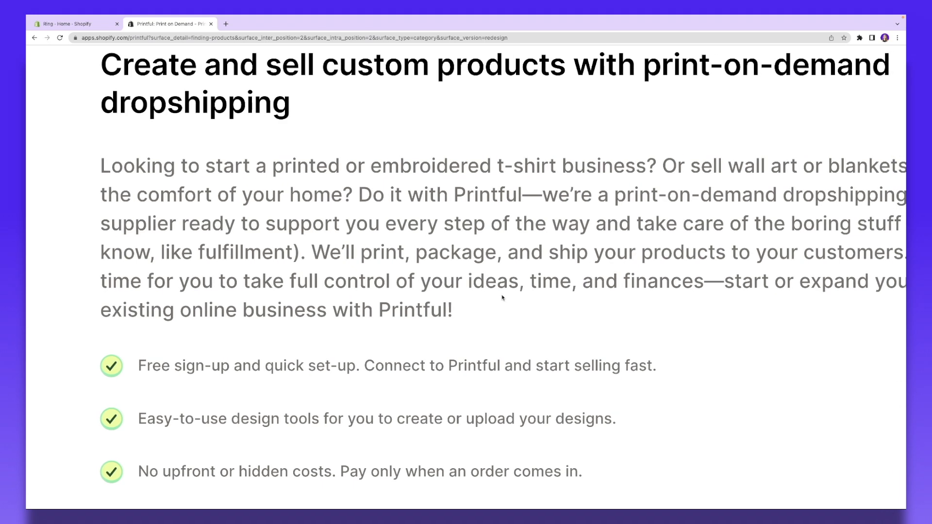
scroll(502, 298, right, 1)
scroll(503, 297, right, 2)
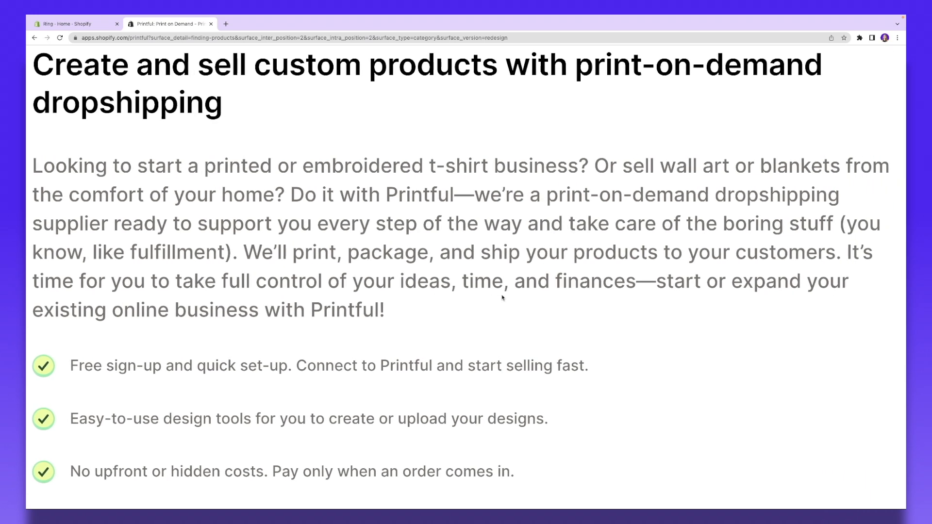
scroll(502, 297, left, 3)
scroll(503, 297, down, 3)
scroll(502, 298, down, 5)
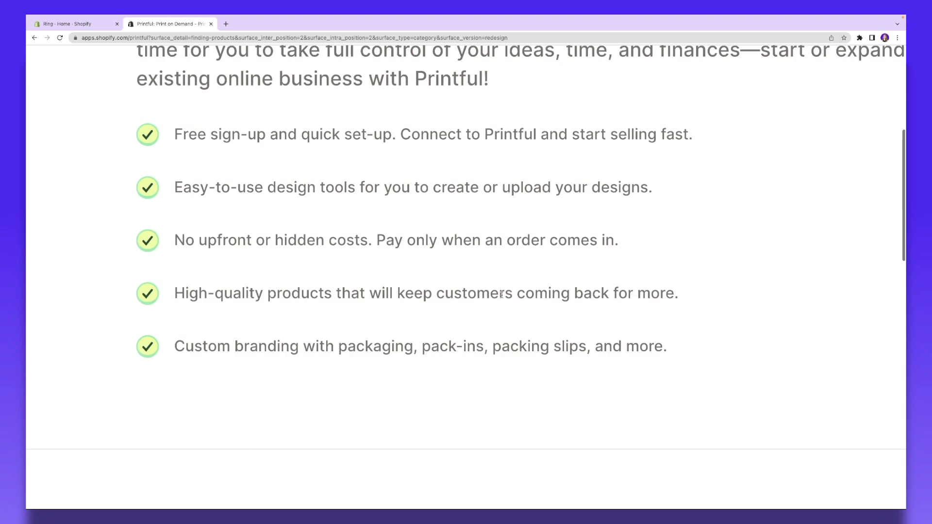
scroll(502, 297, up, 4)
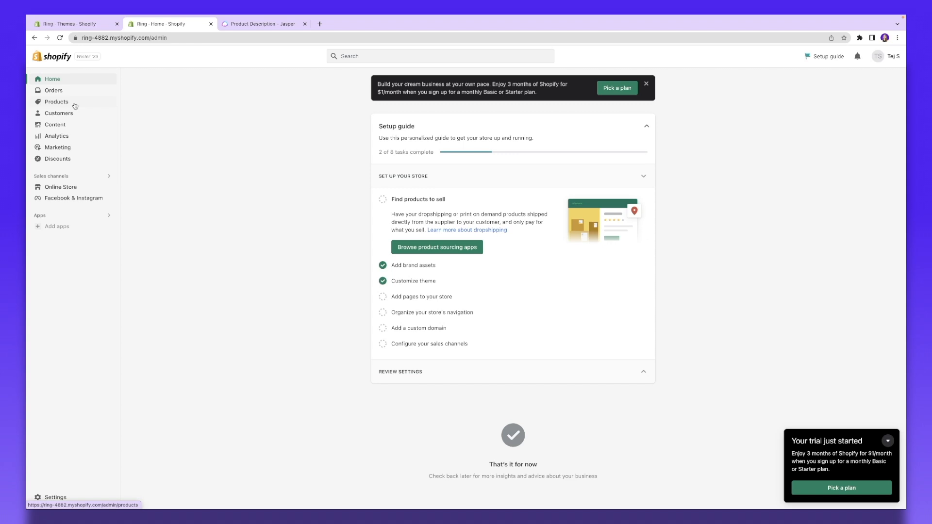
Step: Start a new product titled Gold Huggie Hoops and paste in its description
click(49, 106)
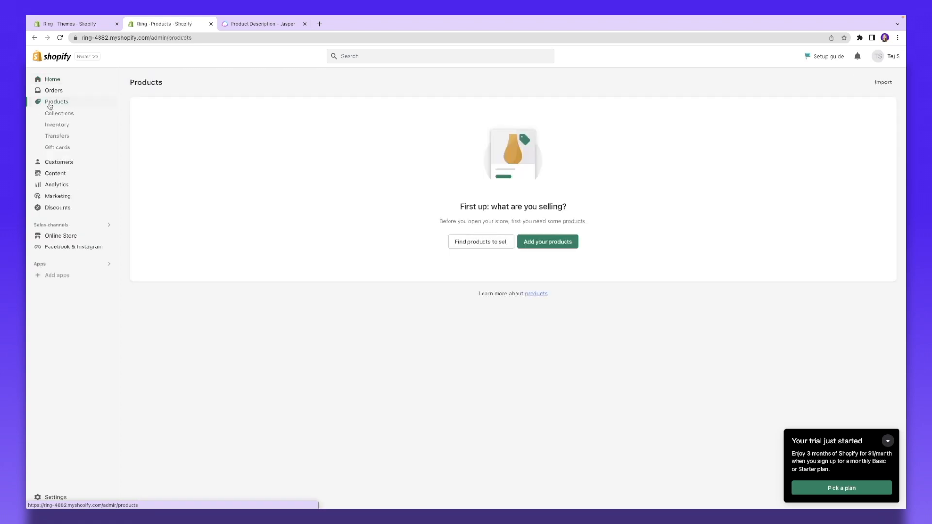
click(545, 244)
click(369, 121)
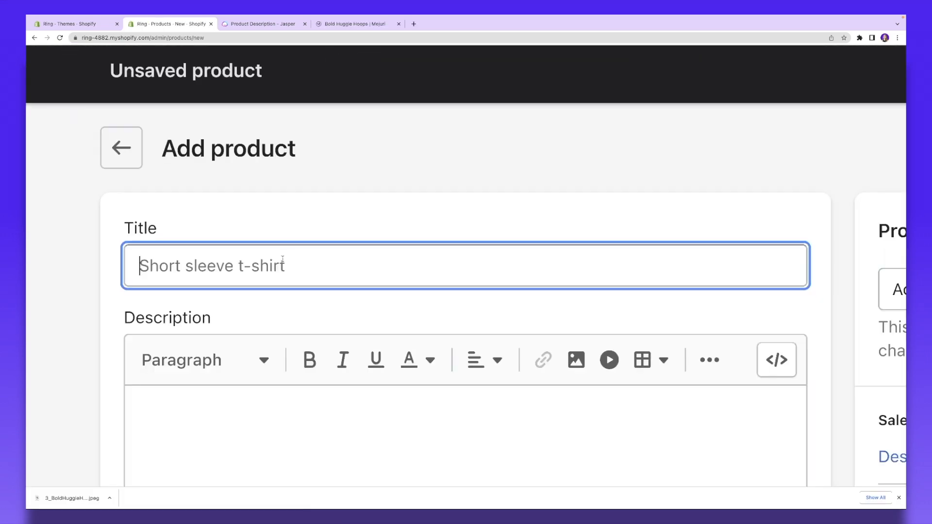
text(Gold Huggie Hoops)
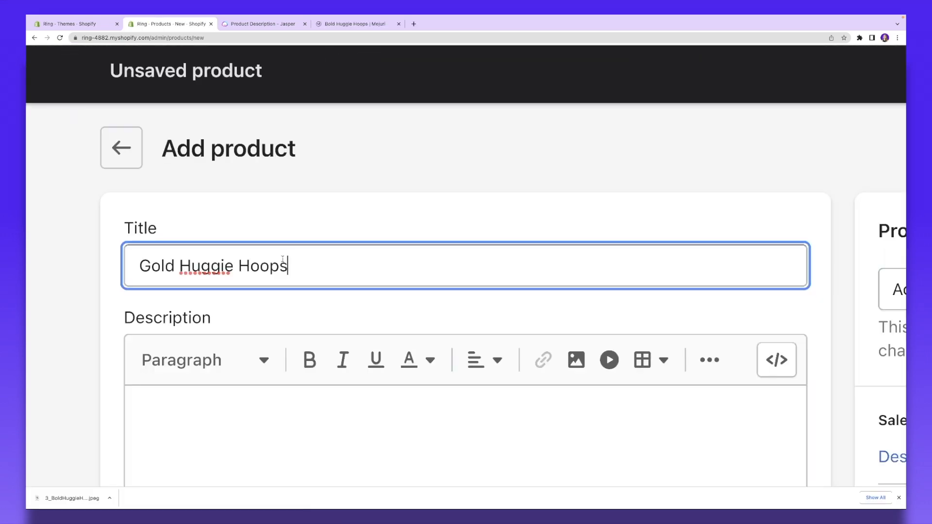
scroll(281, 260, down, 3)
click(252, 267)
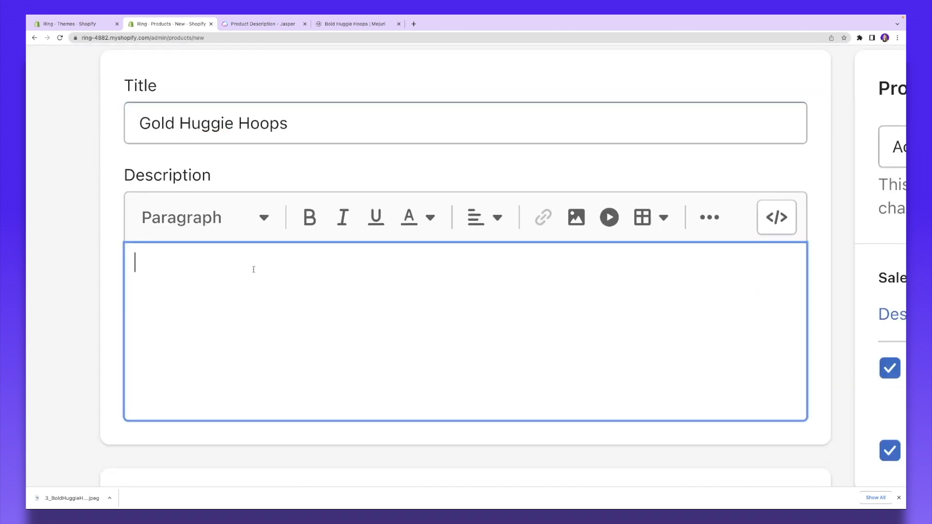
text(Introducing Real Huggie Hoops – perfect for subtle yet stylish accessorizing. Crafted with the utmost precision, each pair of these earrings is made from 14k solid gold that has been expertly alloyed to give them an elegant and subdued luster. Measuring 12mm in diameter, they fit securely while giving you an eye-catching finishing touch no matter where you go.)
scroll(317, 191, down, 2)
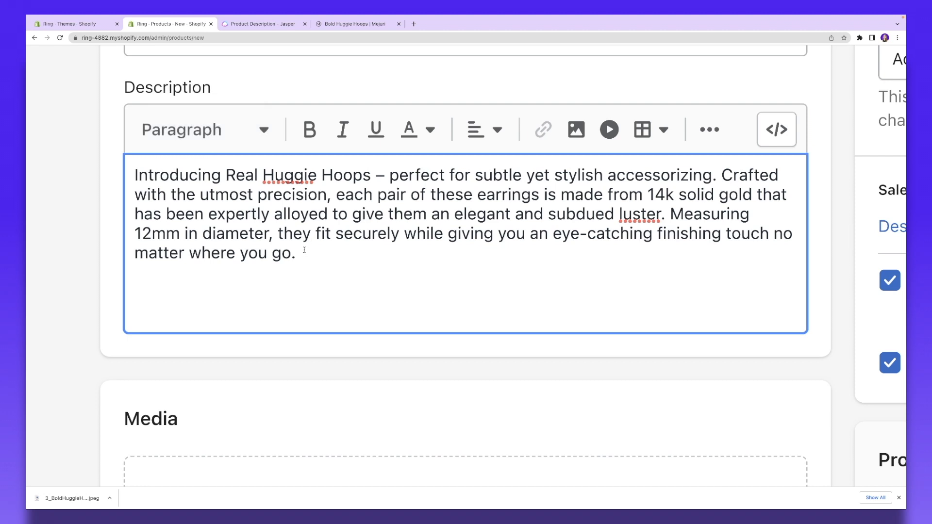
Step: Make 'Real Huggie Hoops' bold italic and add the hoop earrings photo to Media
drag(226, 175, 371, 178)
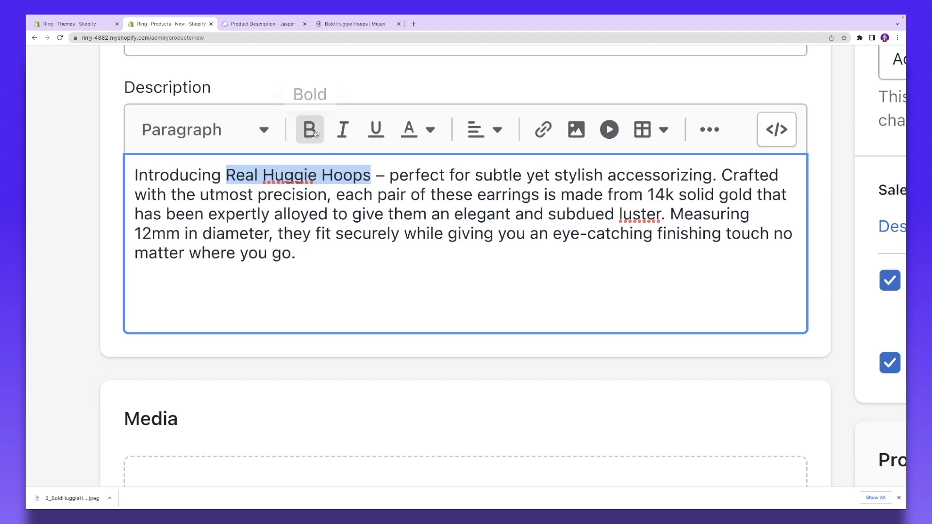
click(313, 132)
click(342, 135)
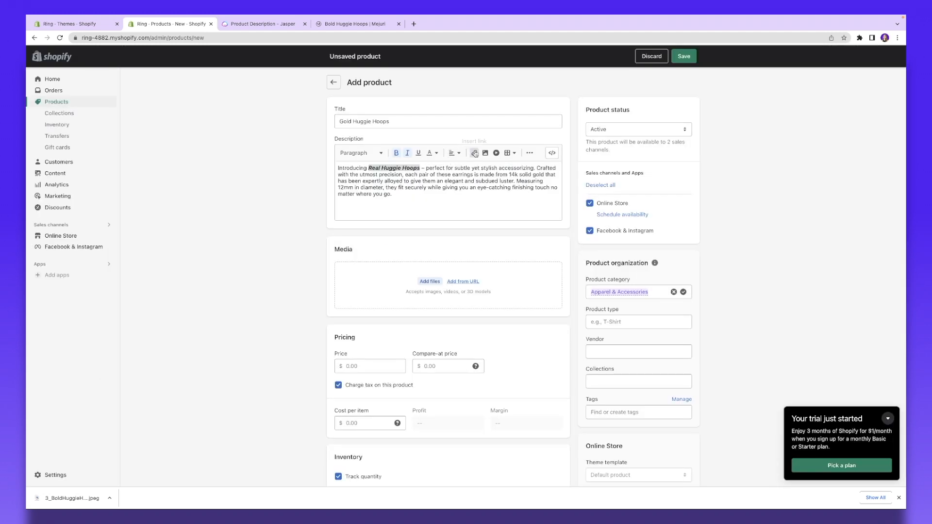
click(544, 130)
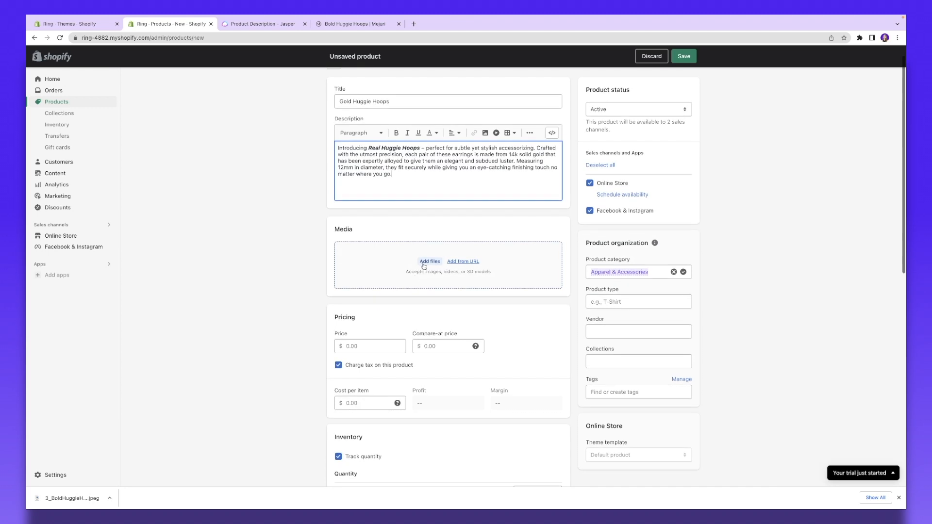
drag(68, 498, 441, 255)
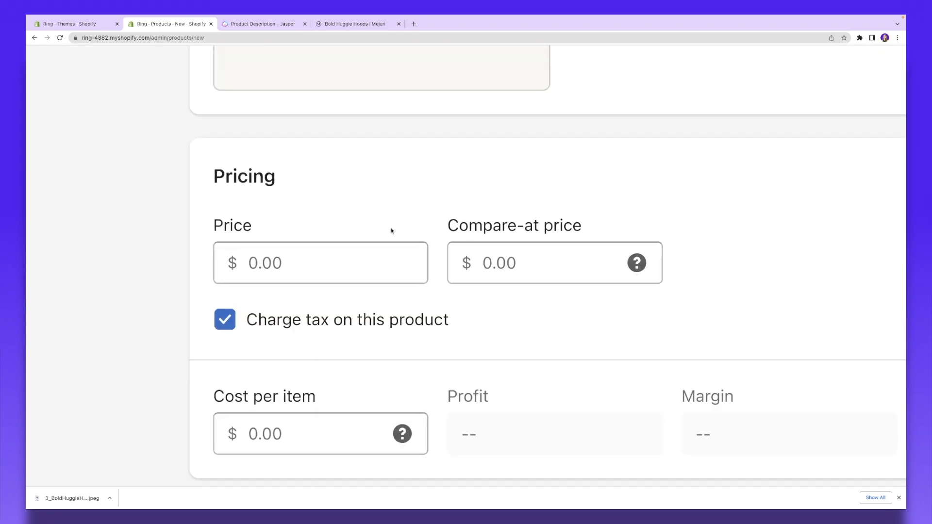
Step: Set the product price to $50.00 and the compare-at price to $100.00
scroll(391, 230, down, 1)
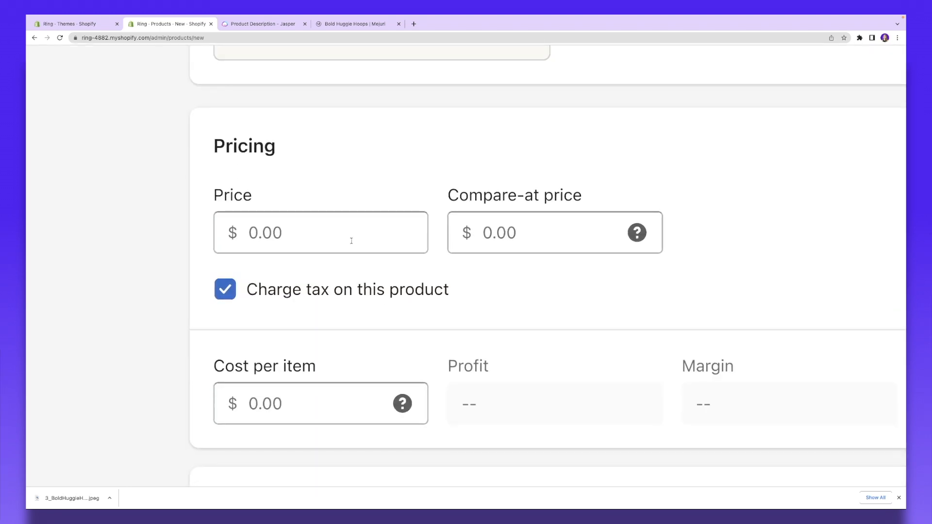
click(351, 241)
text(50)
drag(448, 196, 585, 205)
mouse_move(642, 233)
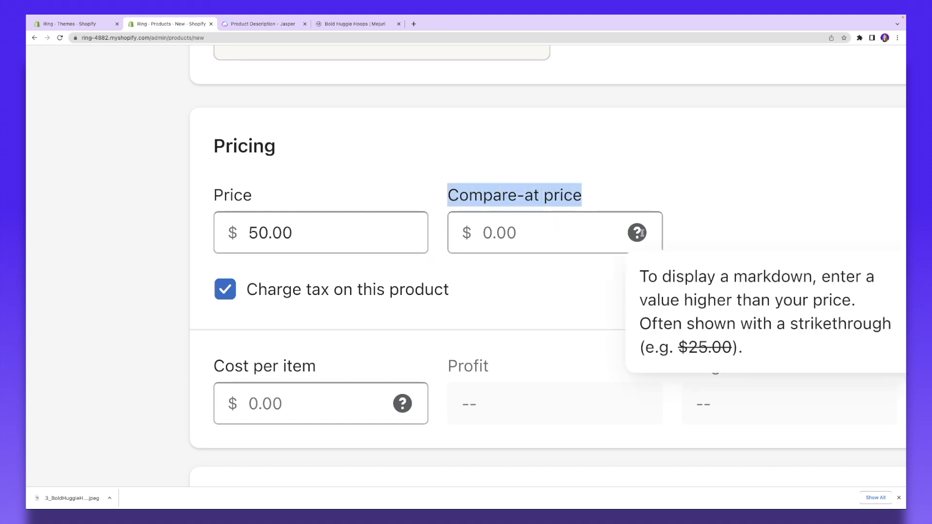
scroll(642, 233, right, 1)
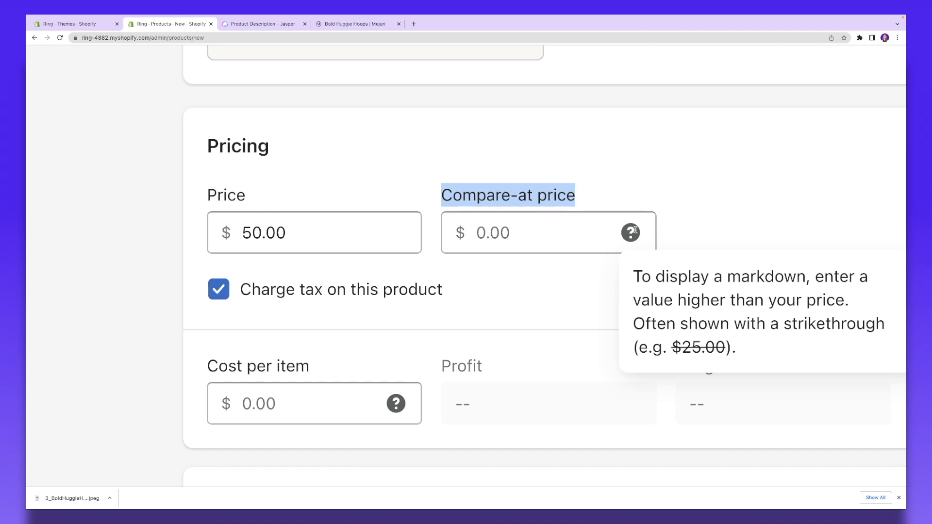
click(510, 233)
text(100)
click(511, 268)
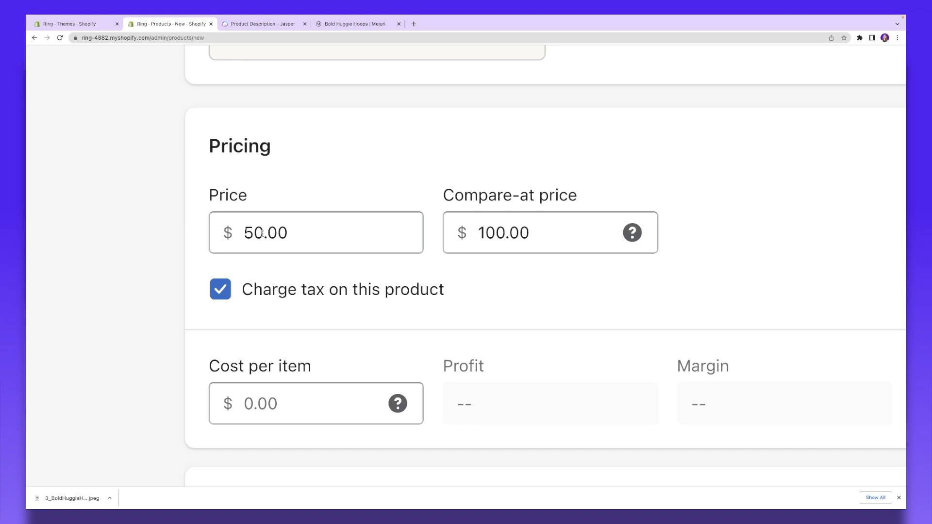
Step: Enter a cost per item of $10.00, giving $40.00 profit and 80% margin
scroll(286, 228, down, 4)
click(293, 240)
mouse_move(398, 240)
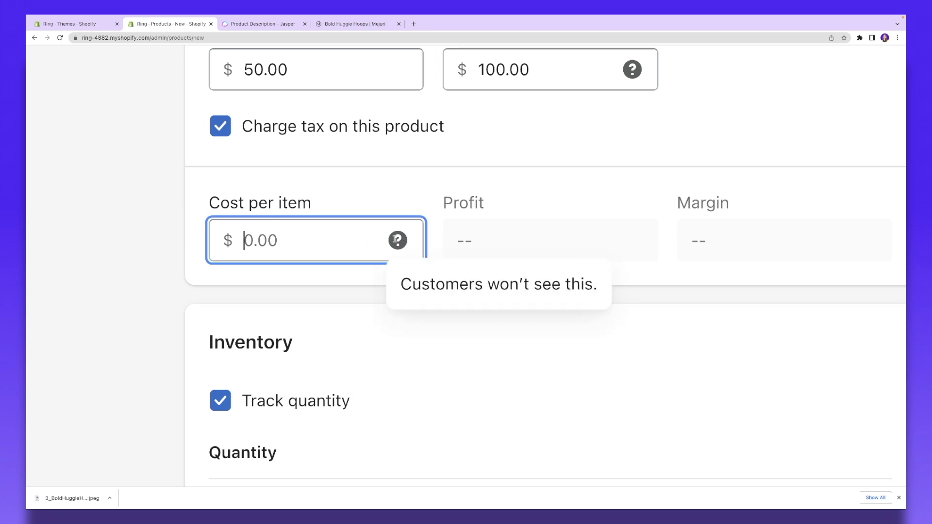
text(10)
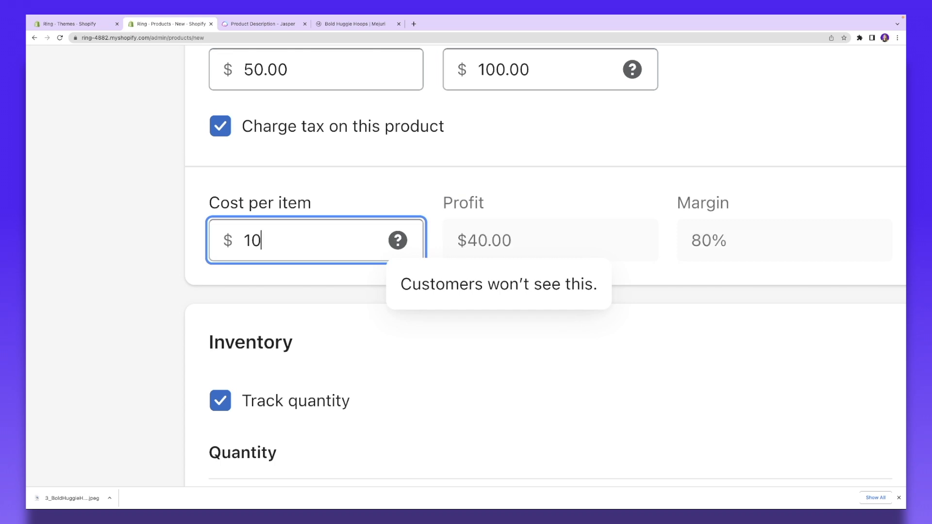
click(464, 255)
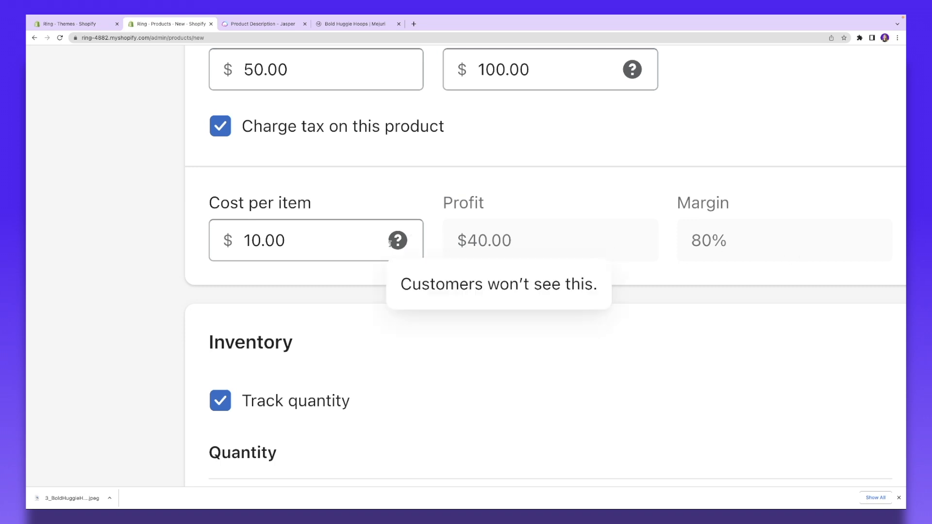
scroll(368, 239, down, 5)
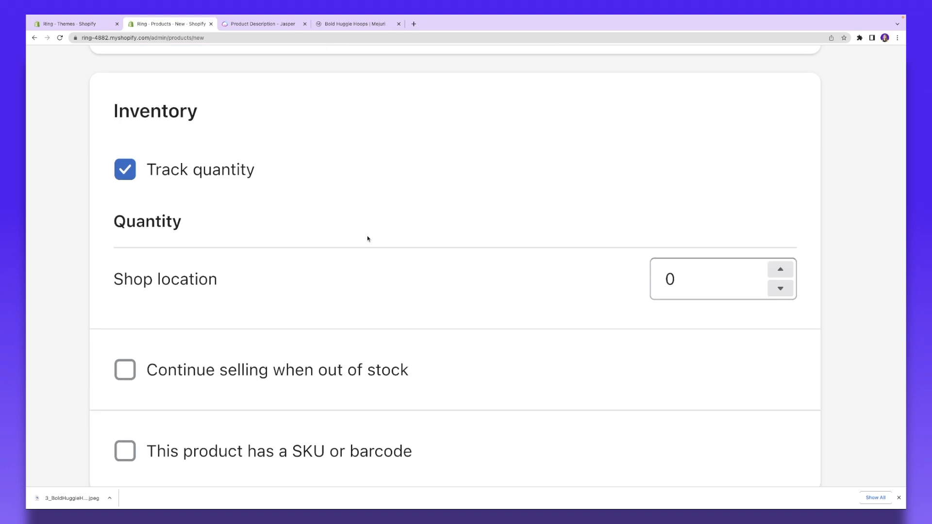
Step: Turn off quantity tracking and give the product SKU 101
click(125, 176)
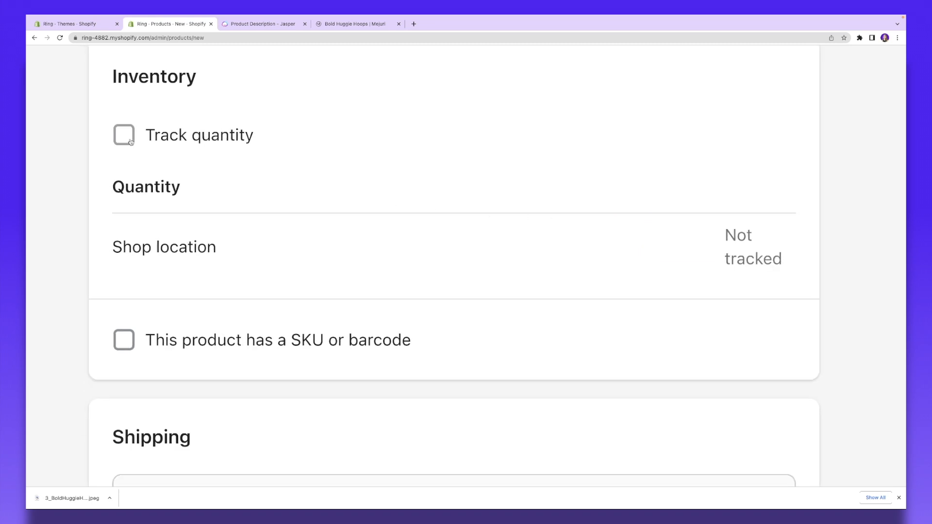
scroll(181, 150, down, 3)
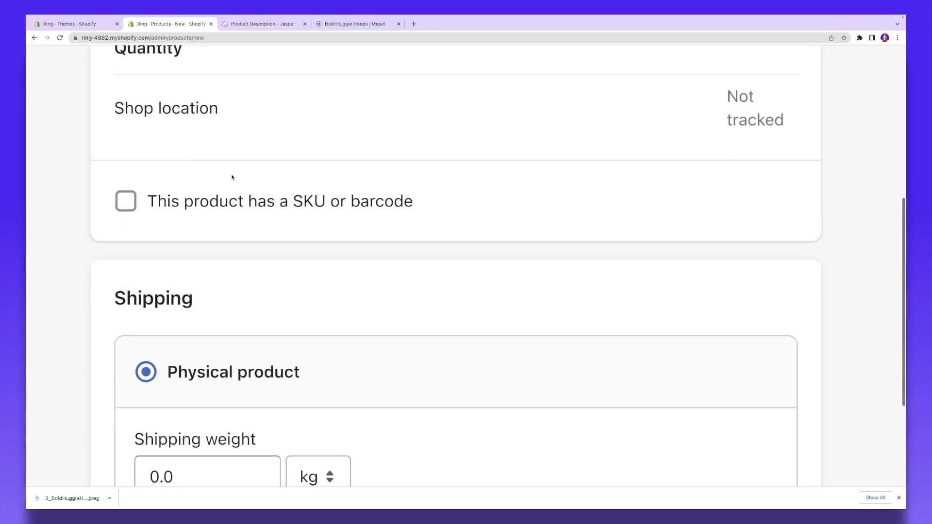
click(131, 204)
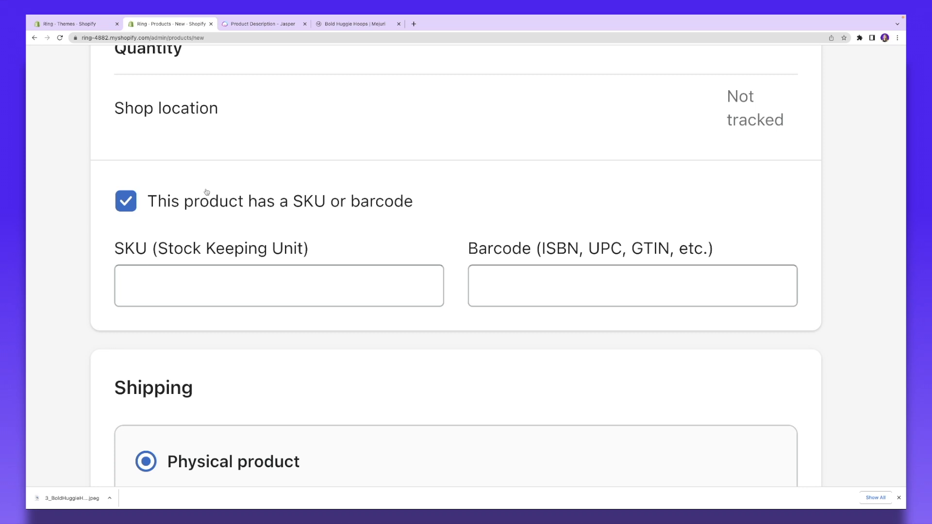
click(217, 287)
text(101)
scroll(297, 268, down, 6)
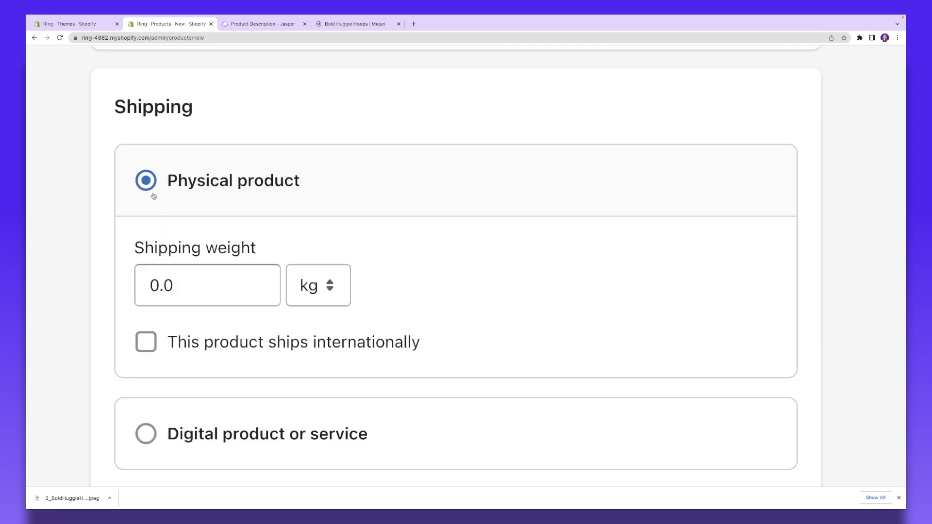
click(196, 295)
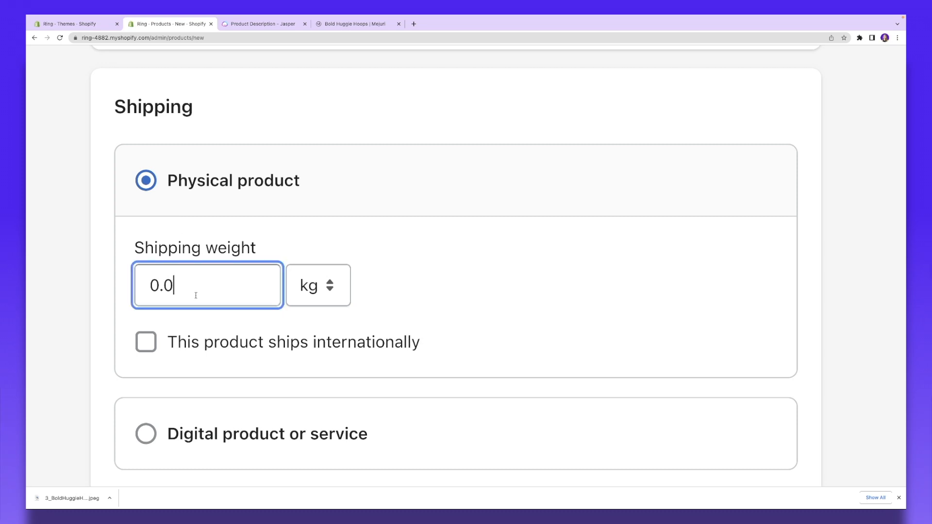
scroll(158, 251, down, 4)
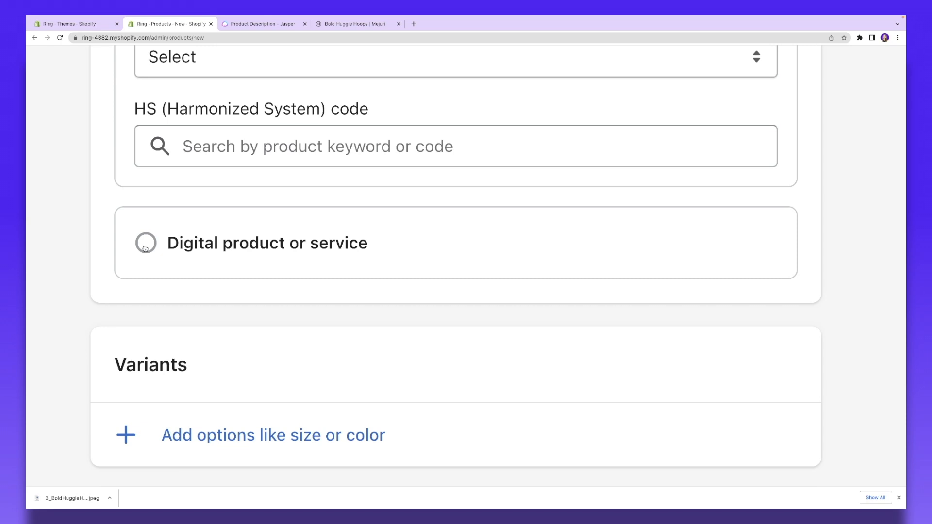
scroll(136, 238, down, 3)
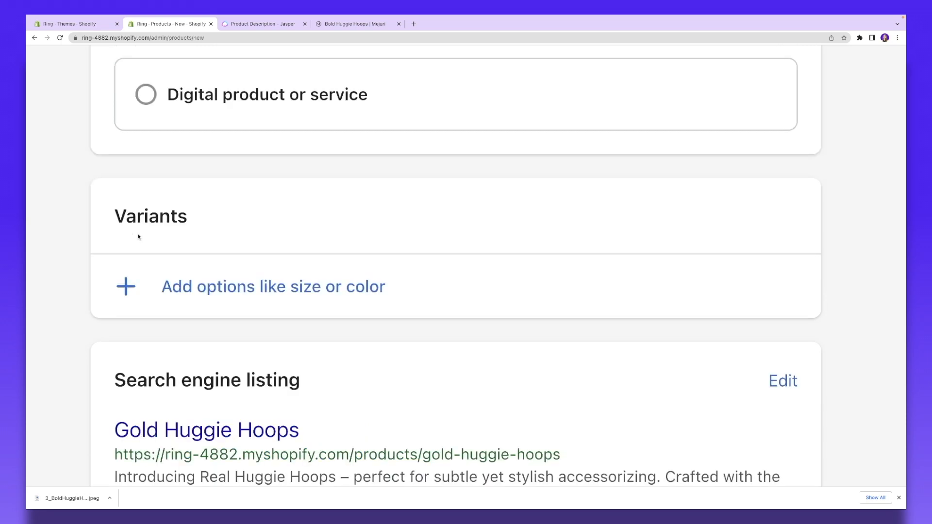
Step: Add a Color option with Gold, Silver and RoseGold values, creating three $50.00 variants
click(213, 287)
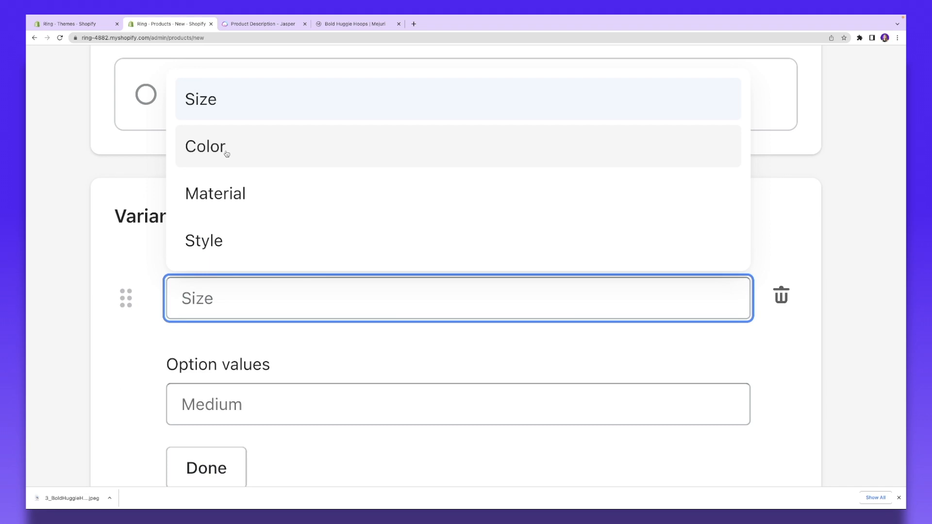
click(227, 154)
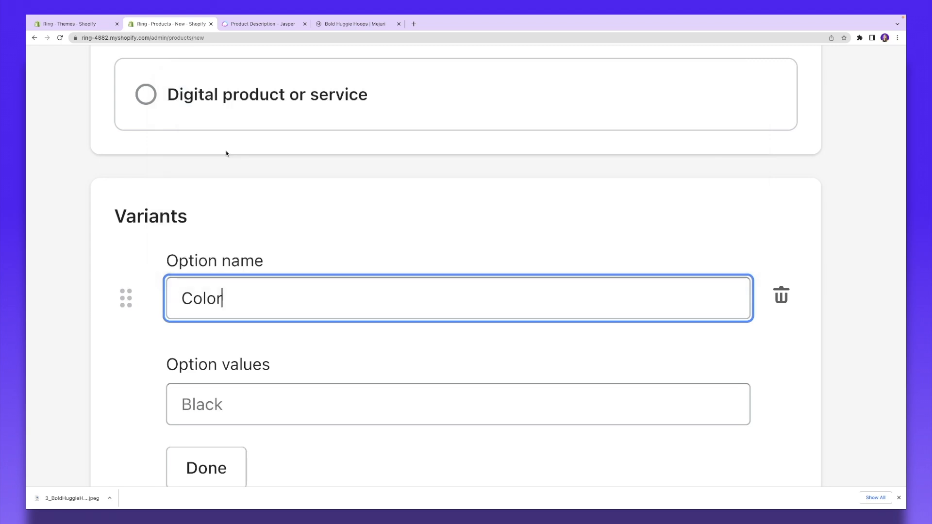
scroll(221, 325, down, 3)
click(204, 267)
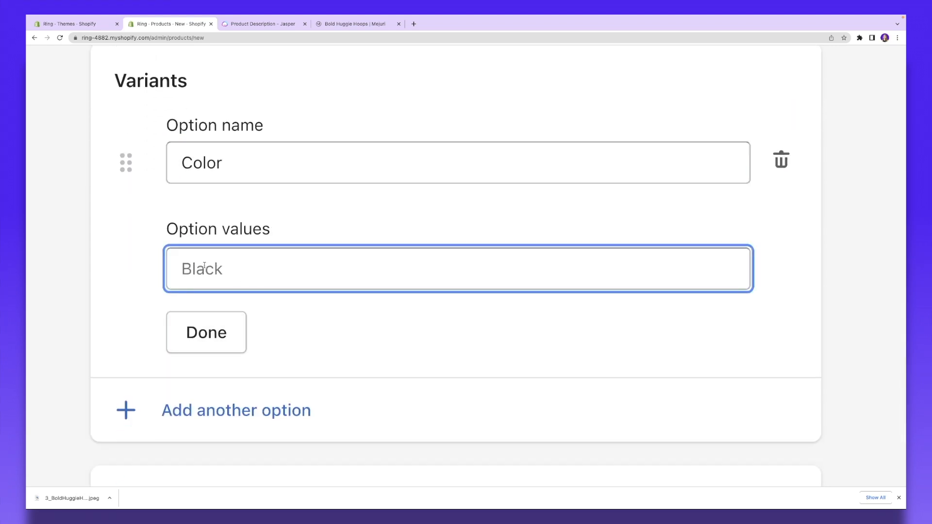
text(Gold)
key(Return)
text(Silver)
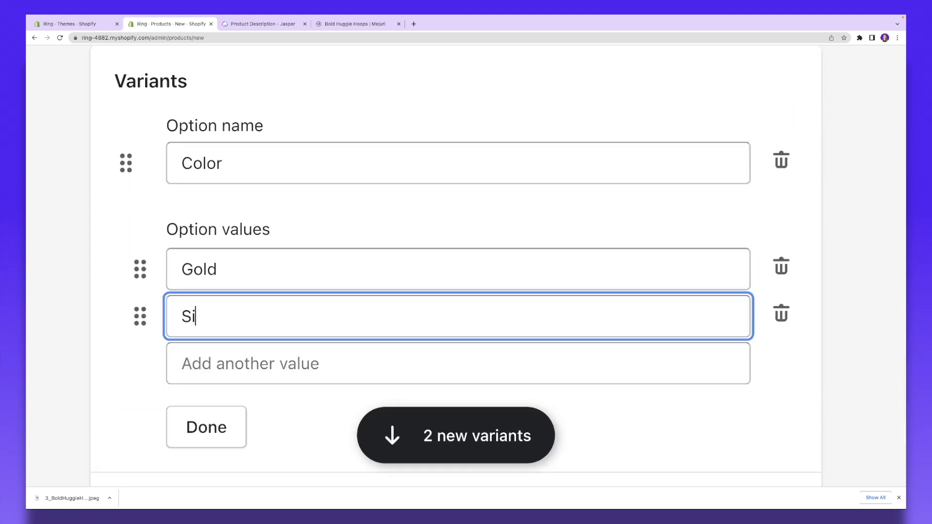
key(Return)
text(RoseGold)
scroll(205, 325, down, 3)
click(204, 324)
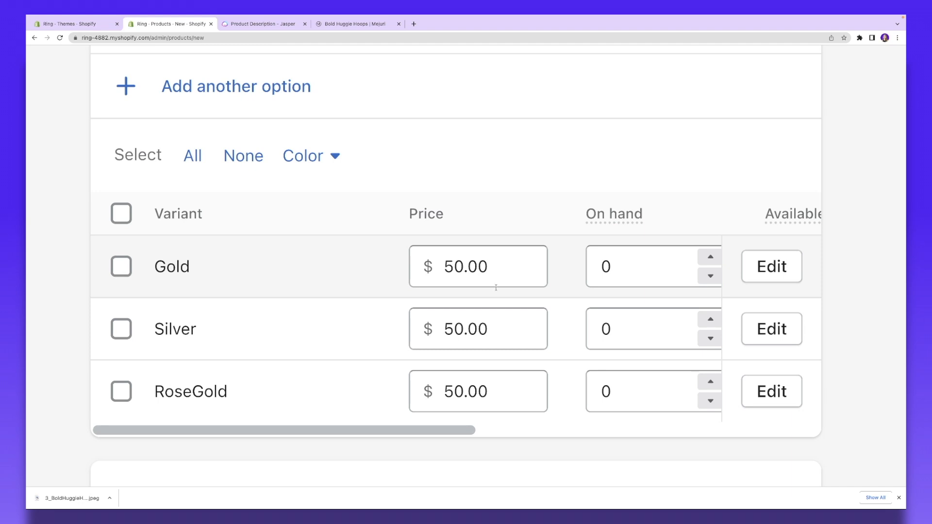
scroll(495, 287, right, 5)
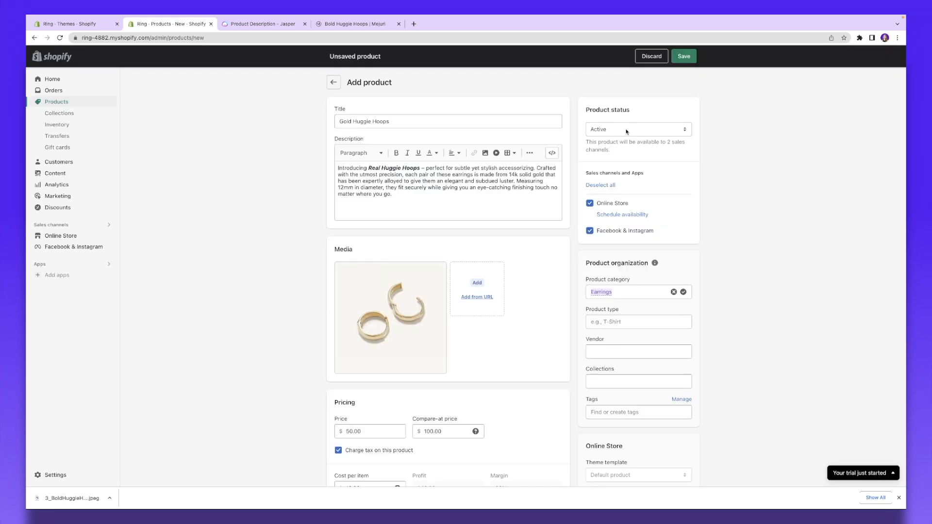
Step: Keep the product status Active with type Earrings, and check the Collections and Tags fields
click(626, 131)
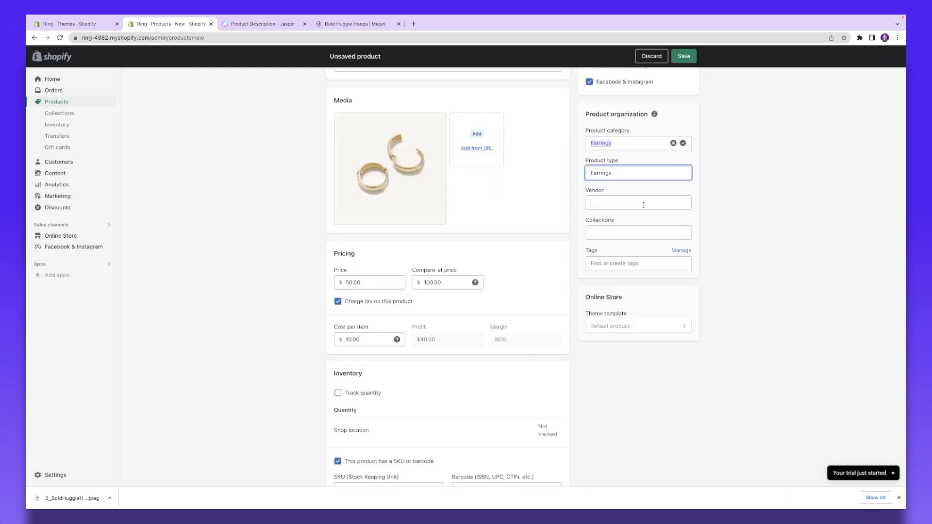
key(Tab)
click(635, 234)
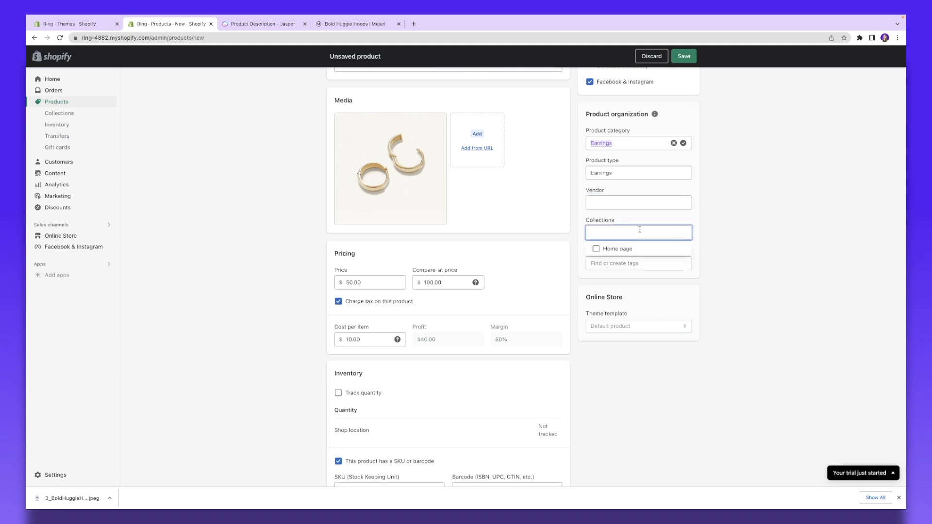
click(623, 266)
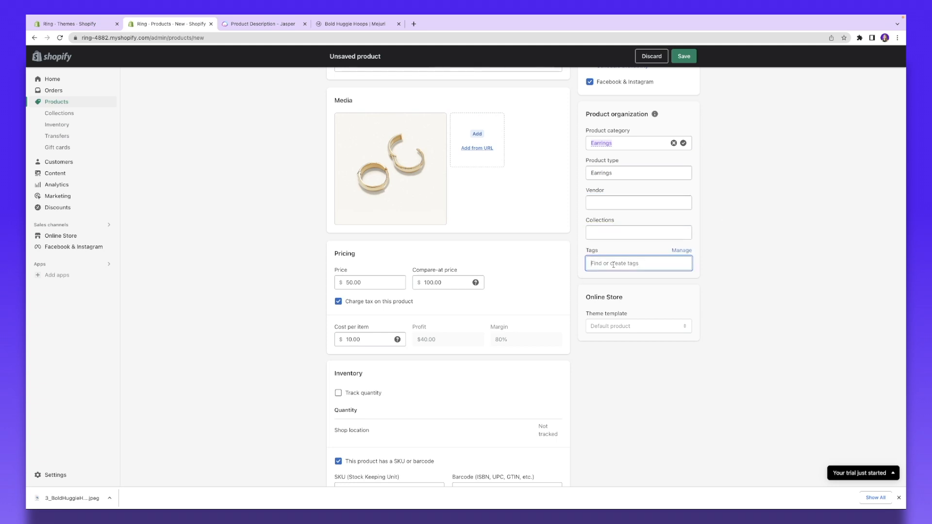
scroll(363, 366, down, 15)
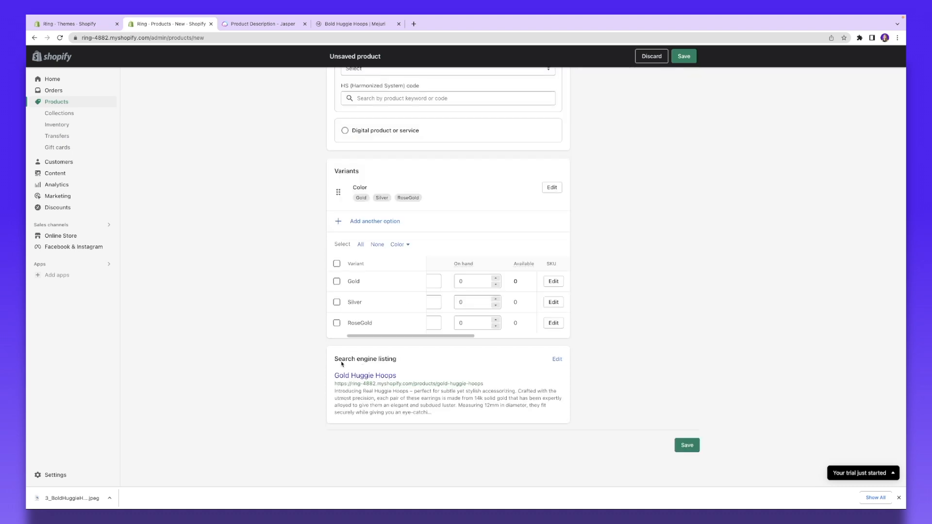
scroll(343, 365, up, 5)
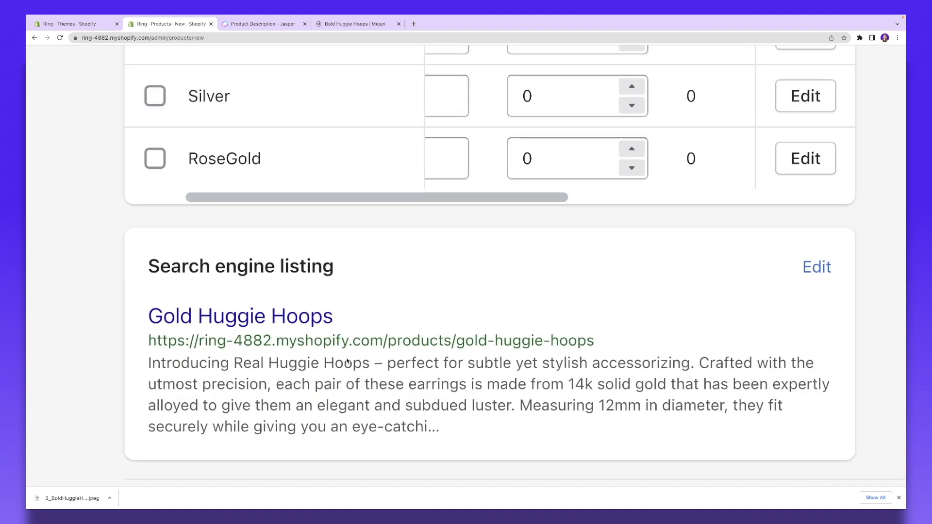
scroll(347, 365, right, 1)
scroll(347, 361, down, 1)
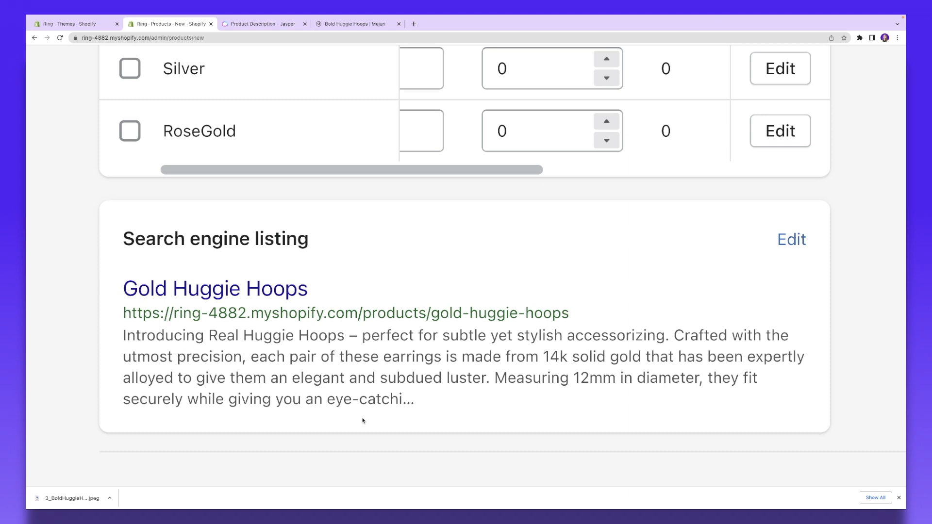
Step: Change the search listing page title to 'Gold Huggie Hoops - Only for $50' and save the product
click(791, 239)
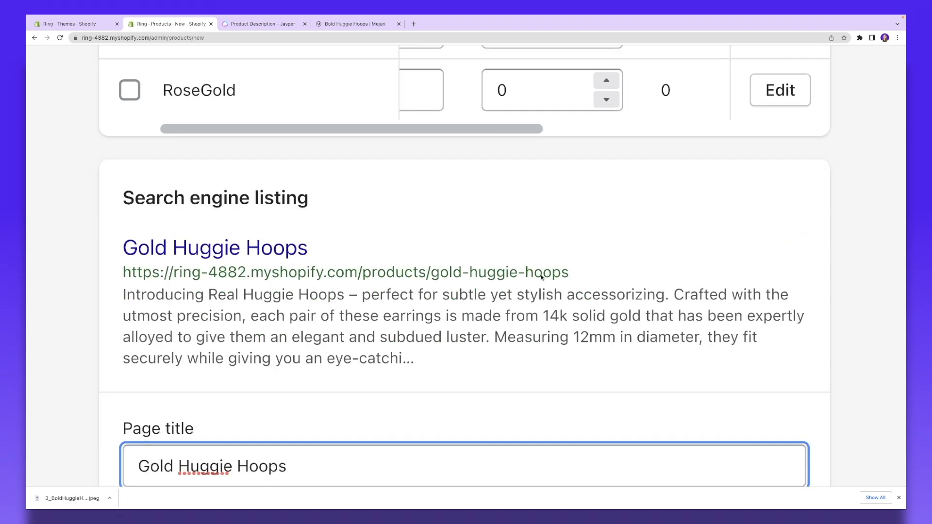
scroll(568, 279, down, 4)
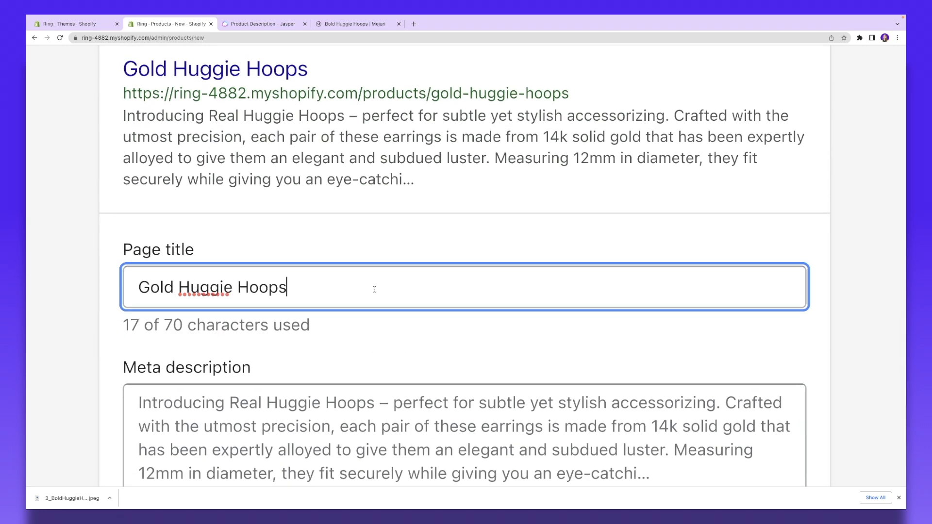
scroll(447, 255, up, 1)
scroll(343, 258, down, 2)
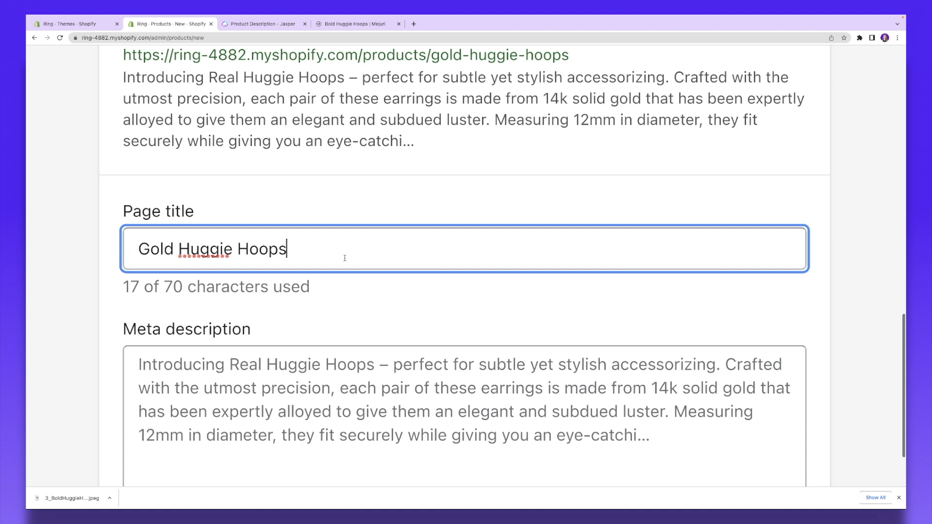
scroll(364, 254, down, 1)
text(- Only for $50)
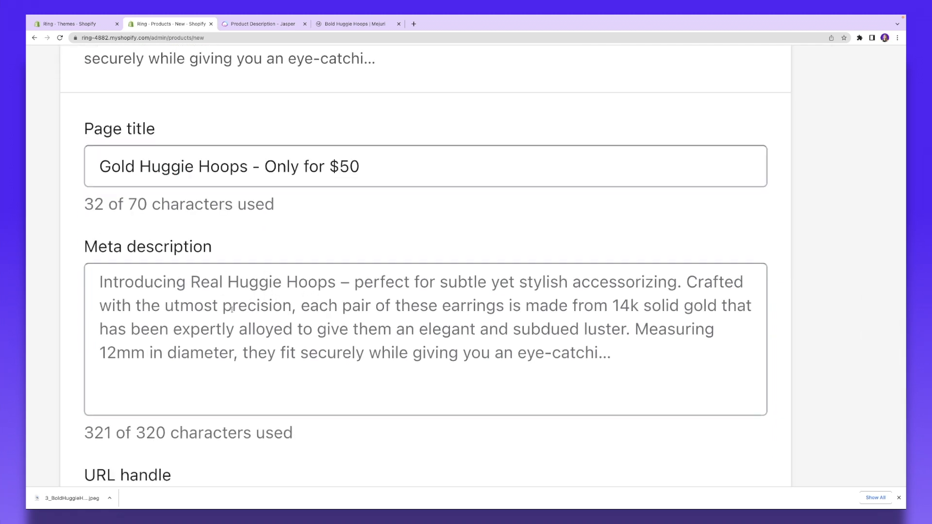
scroll(292, 303, down, 2)
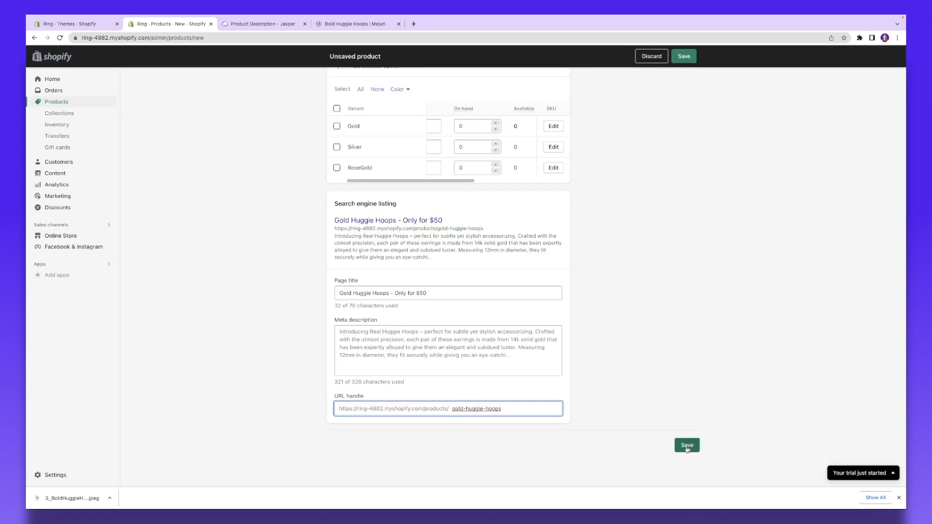
click(687, 446)
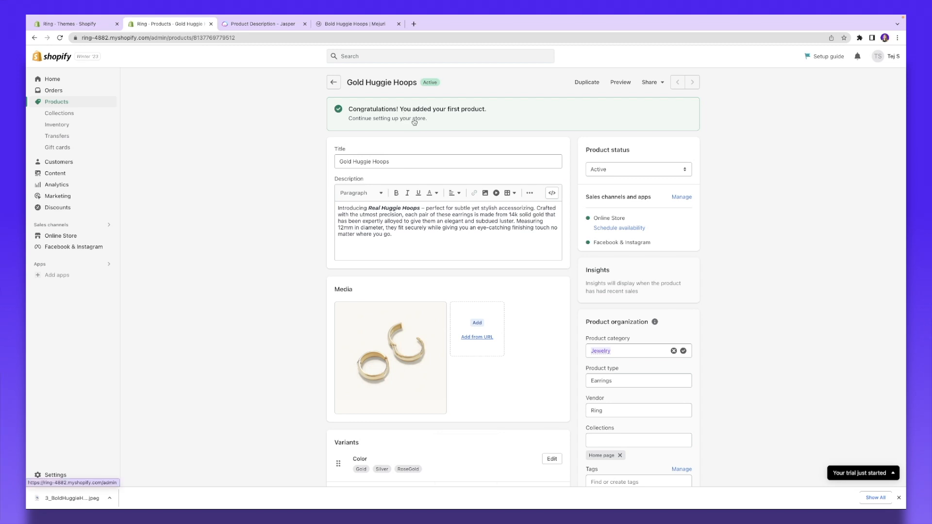
Step: Return to the Products list showing Gold Huggie Hoops as the store's only product
click(415, 122)
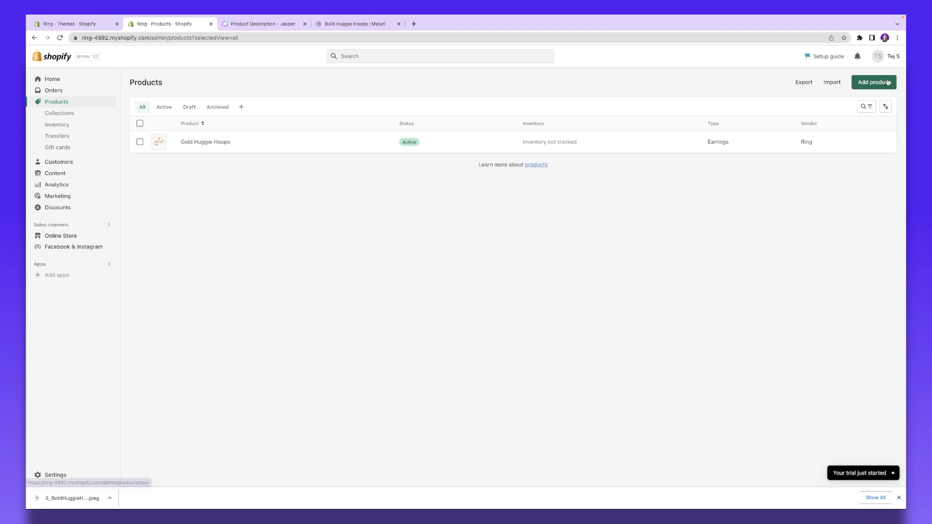
click(888, 82)
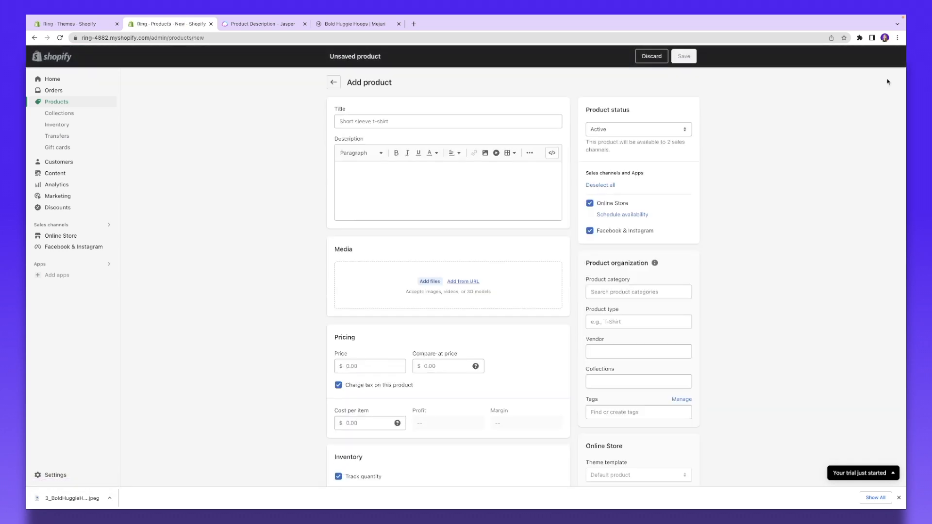
click(332, 82)
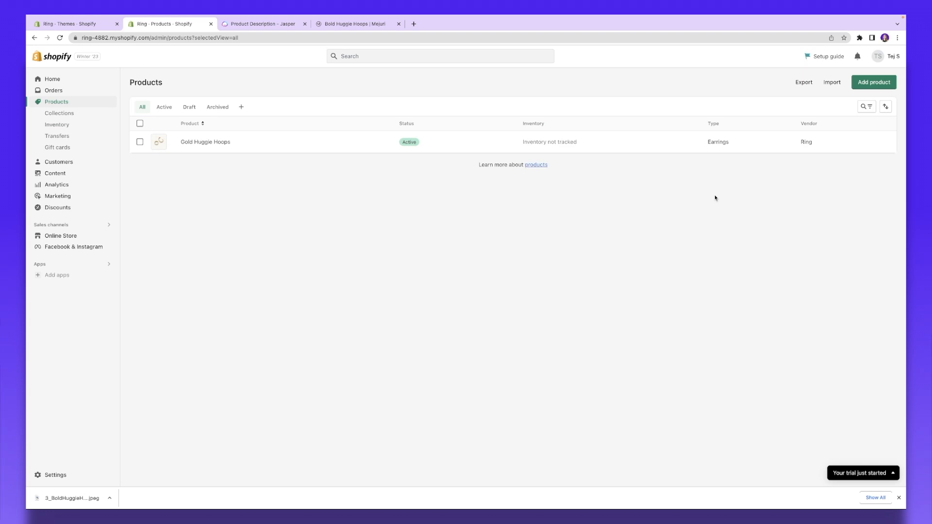
Step: Download Shopify's sample product CSV template from the Import help page and open it
click(827, 83)
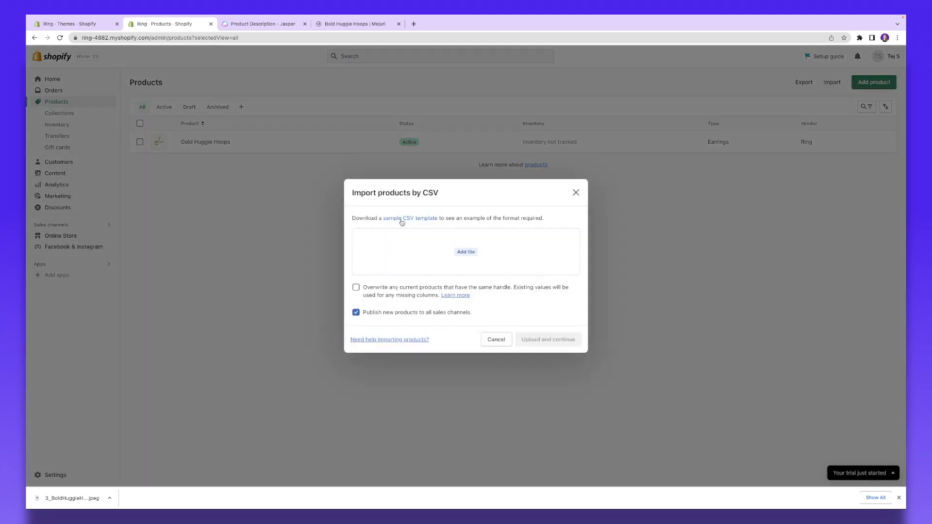
click(402, 219)
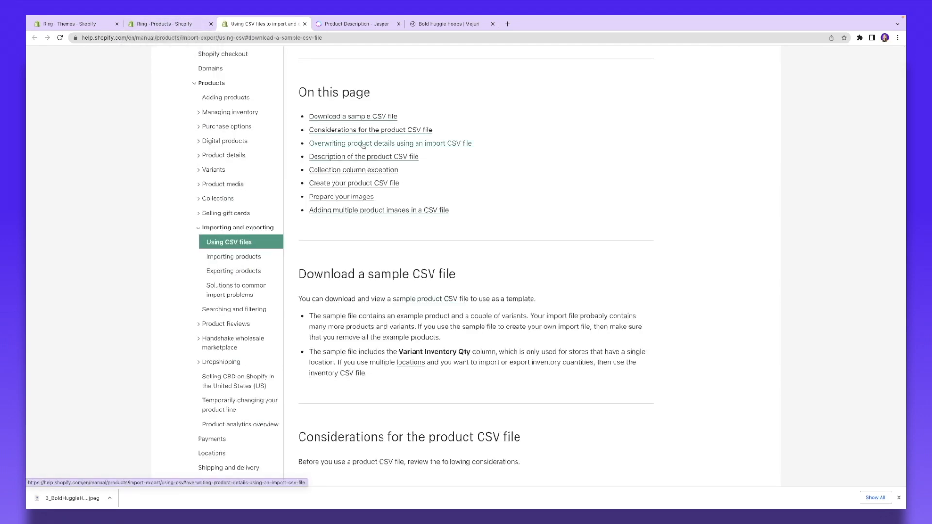
scroll(361, 143, down, 1)
click(419, 279)
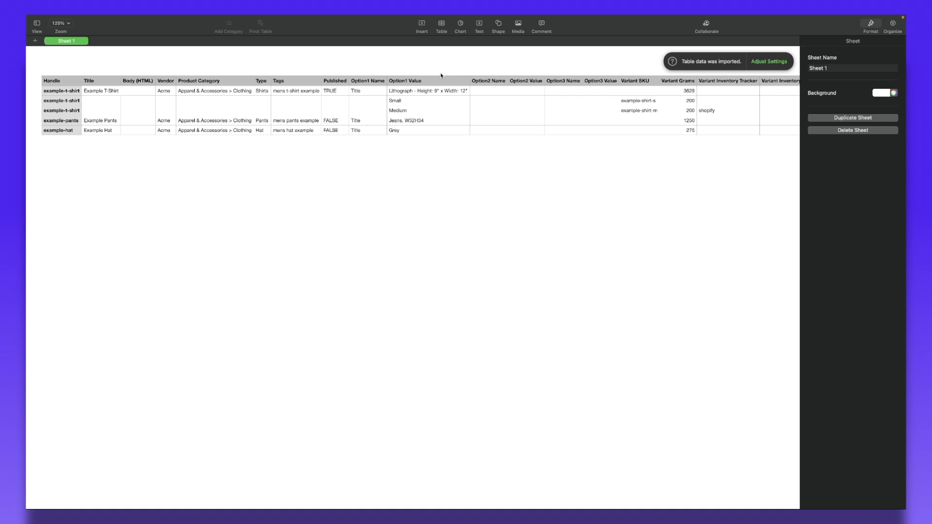
Step: Scroll through the sample CSV's product columns in Numbers, then return to the Shopify admin
scroll(441, 75, right, 10)
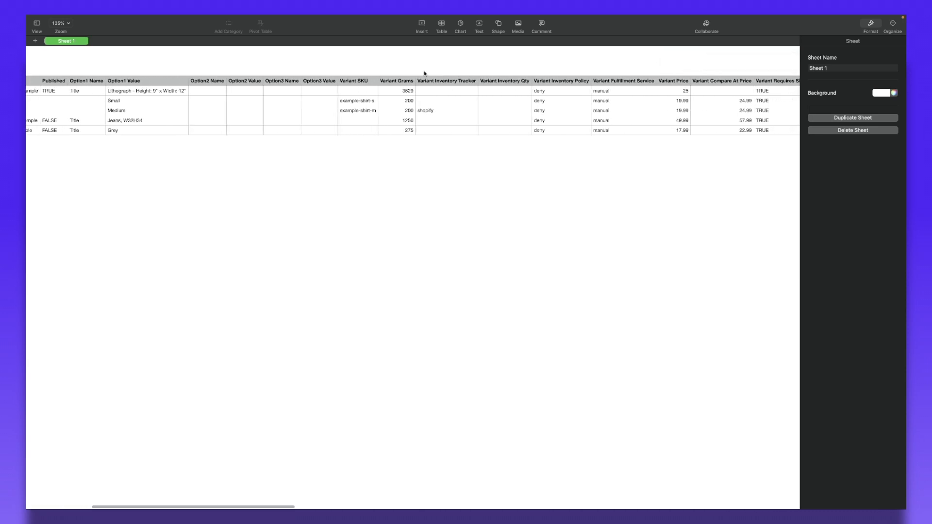
scroll(424, 73, left, 10)
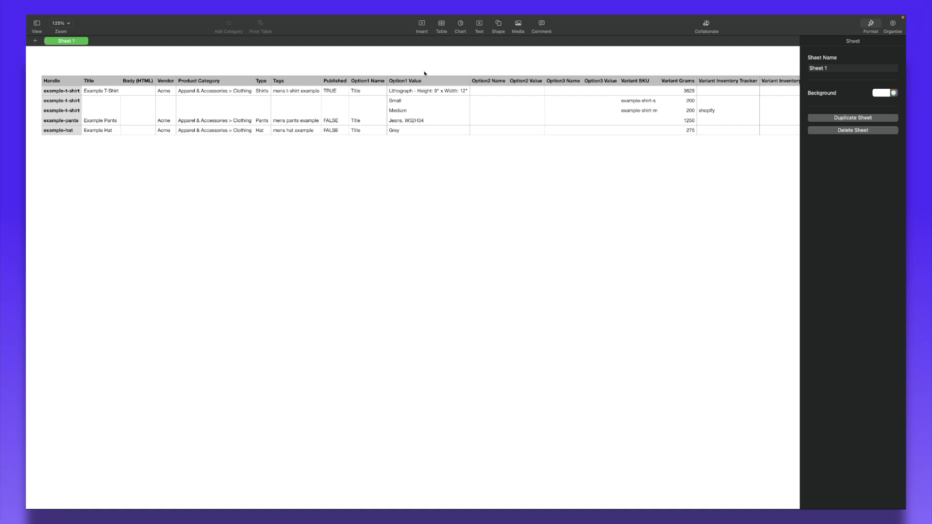
key(super+Tab)
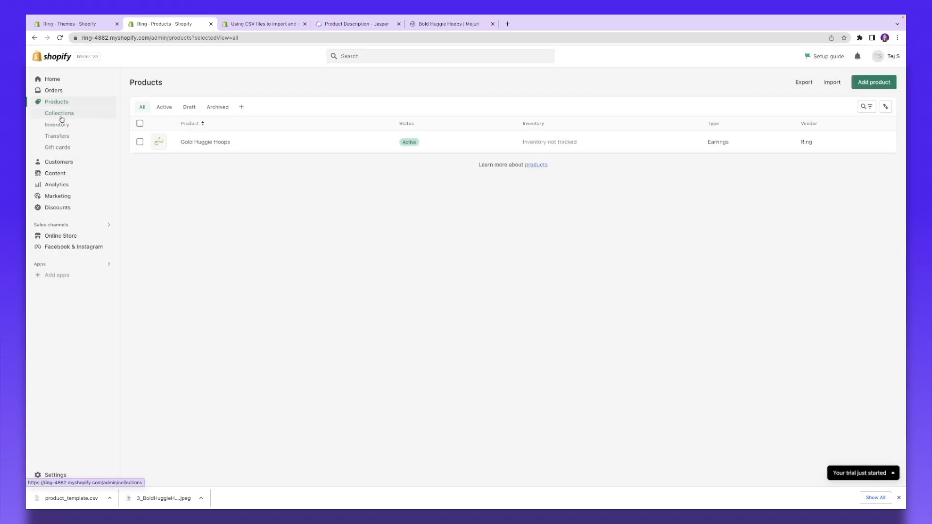
Step: Create a new collection titled 'Summer Sale' under Products > Collections
click(59, 113)
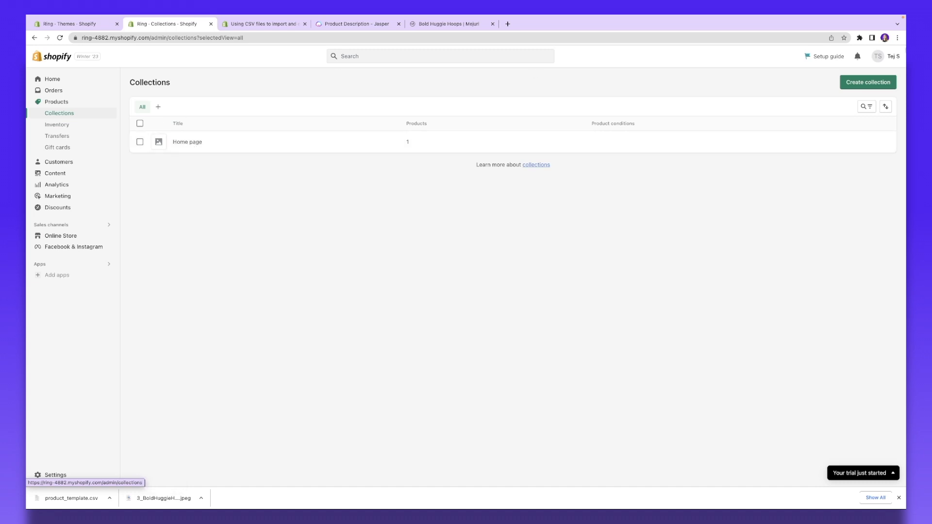
click(866, 87)
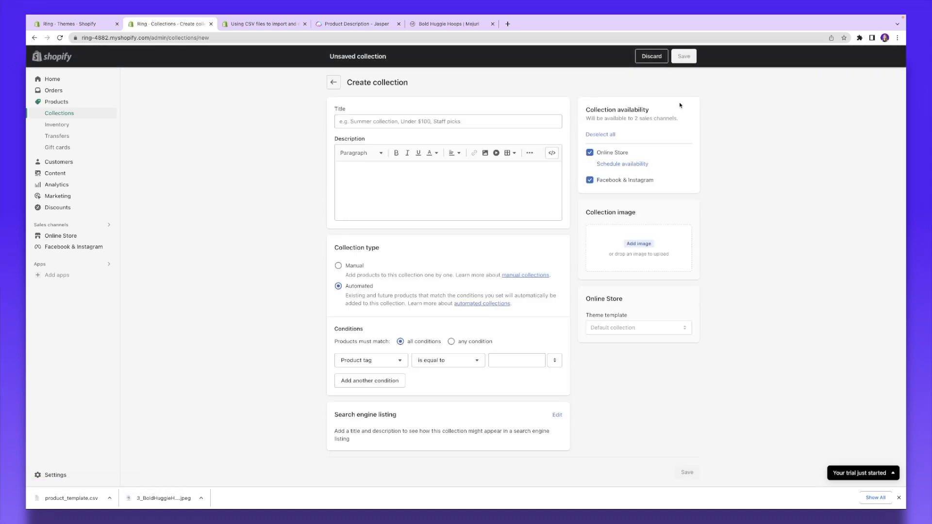
click(385, 121)
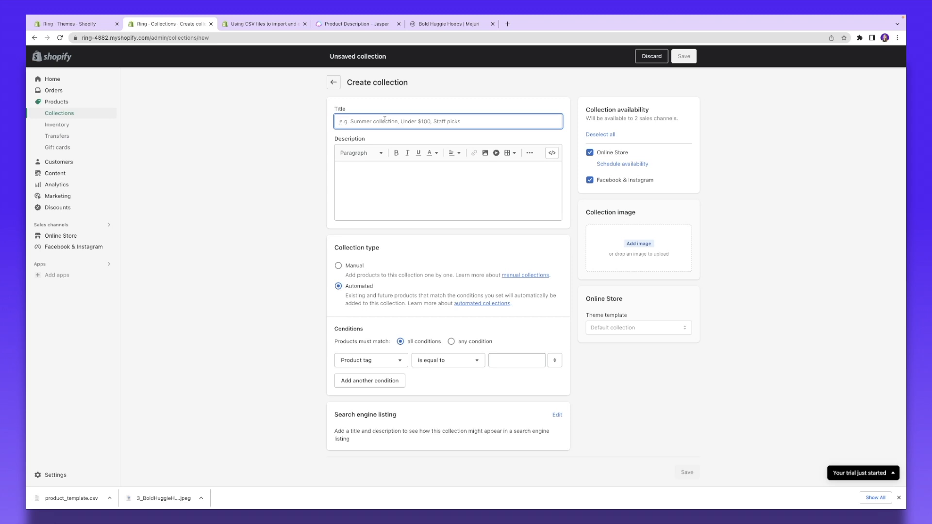
text(Summer Sale)
click(427, 187)
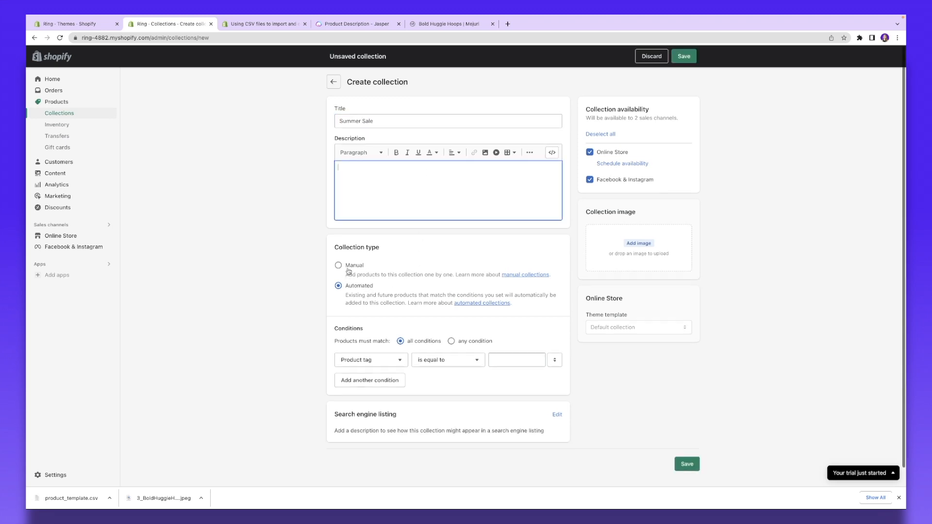
scroll(387, 259, down, 1)
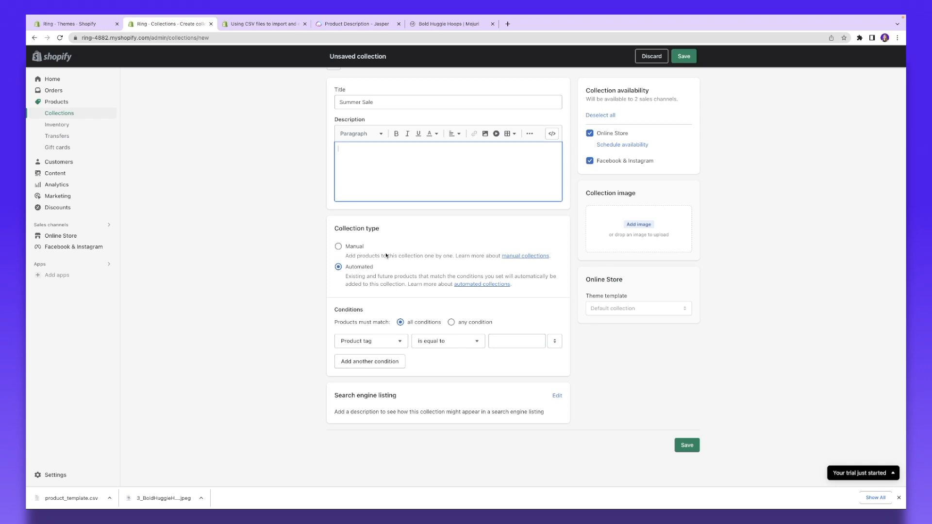
Step: Make the Summer Sale collection match products meeting any condition
scroll(337, 317, up, 5)
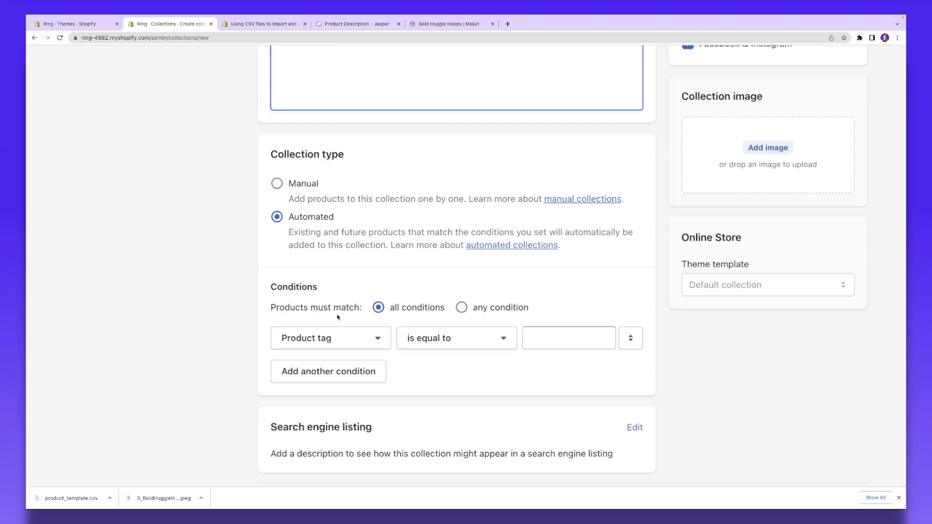
scroll(342, 319, down, 1)
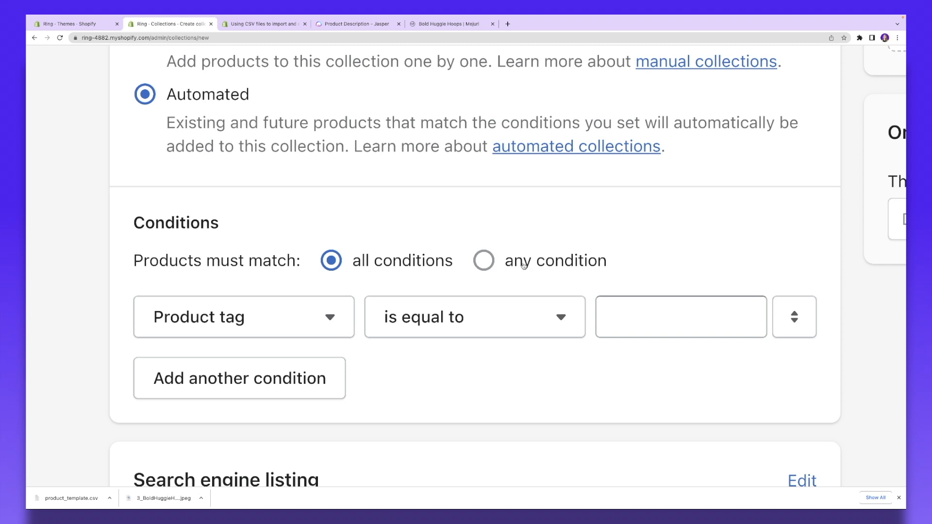
click(484, 264)
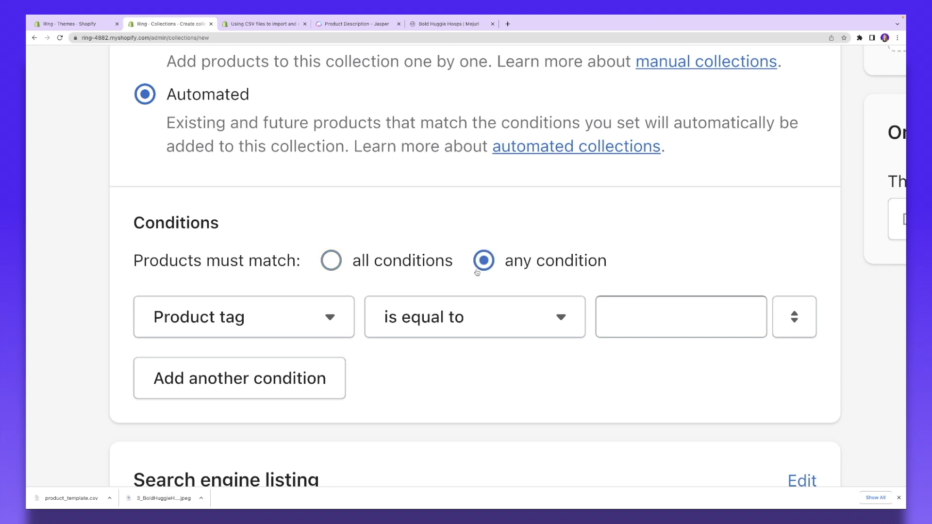
scroll(399, 257, down, 2)
Step: Set the collection condition to Price is less than 100
click(260, 218)
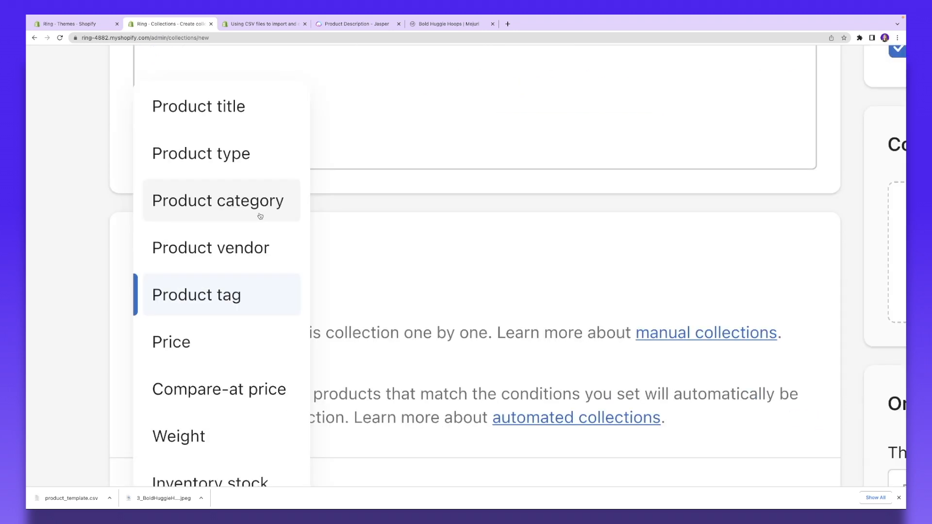
scroll(266, 229, down, 1)
click(199, 295)
scroll(465, 335, up, 1)
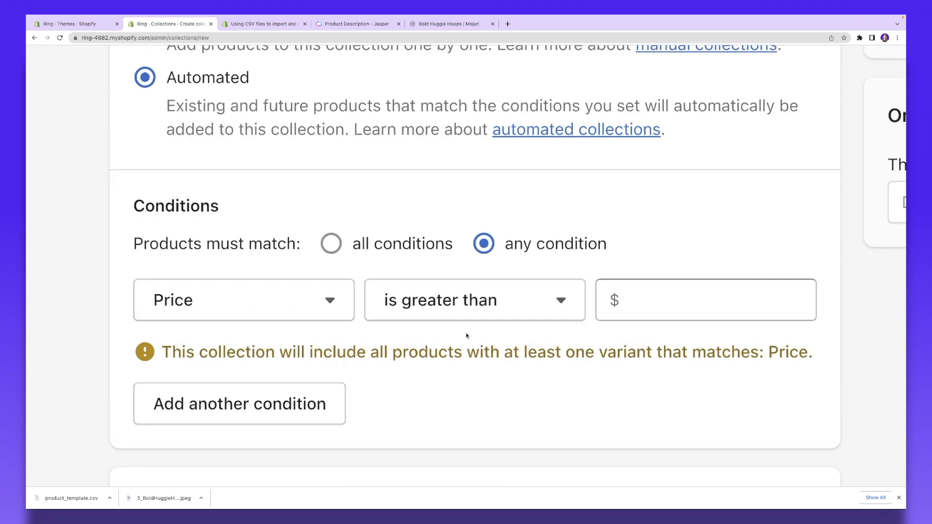
click(662, 295)
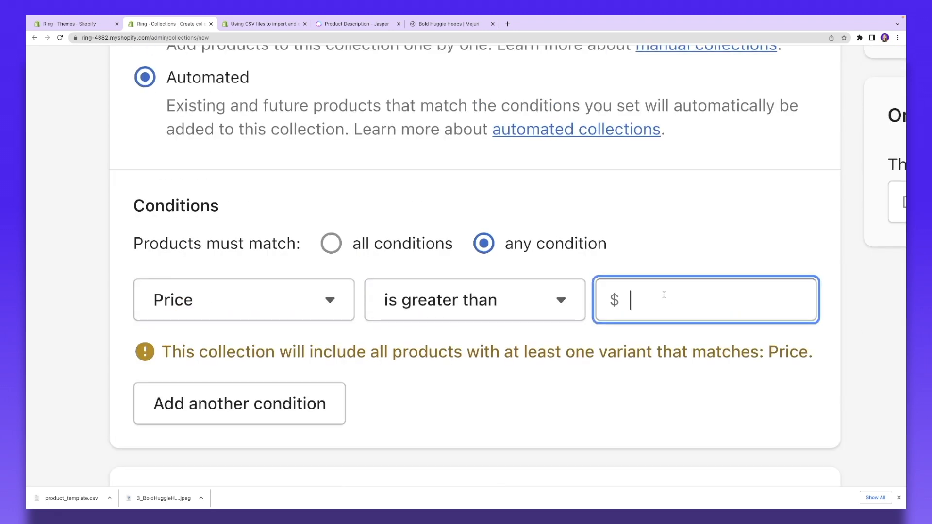
click(535, 316)
scroll(468, 379, down, 3)
click(469, 383)
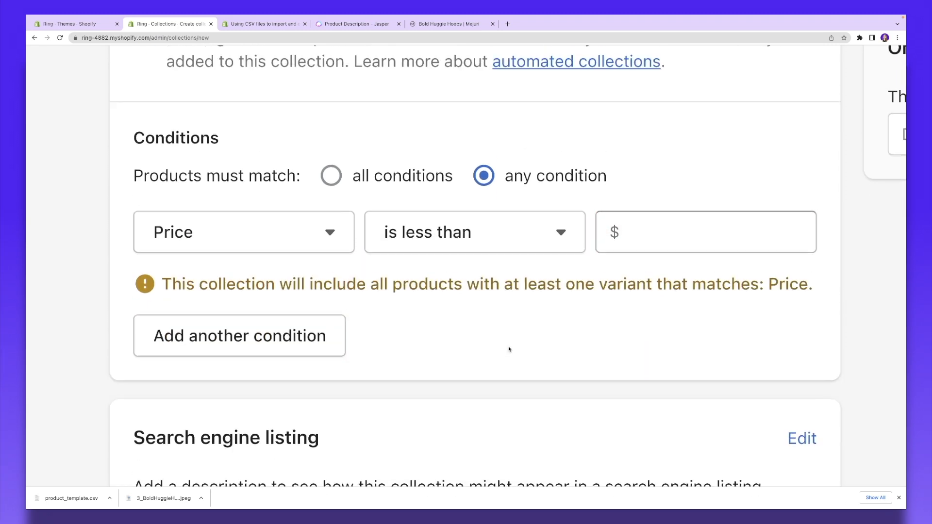
scroll(509, 349, up, 3)
click(641, 386)
text(100)
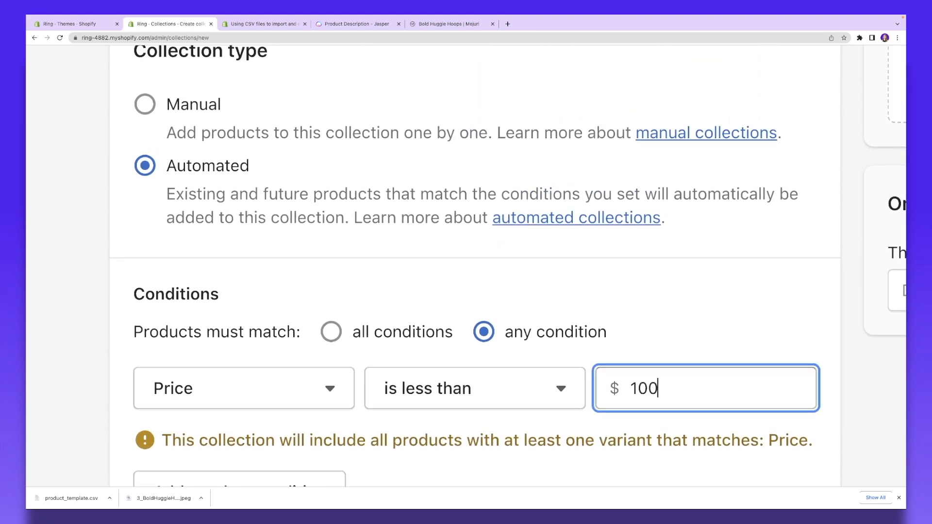
click(607, 307)
Step: Review the search engine listing details and save the Summer Sale collection
scroll(495, 326, down, 3)
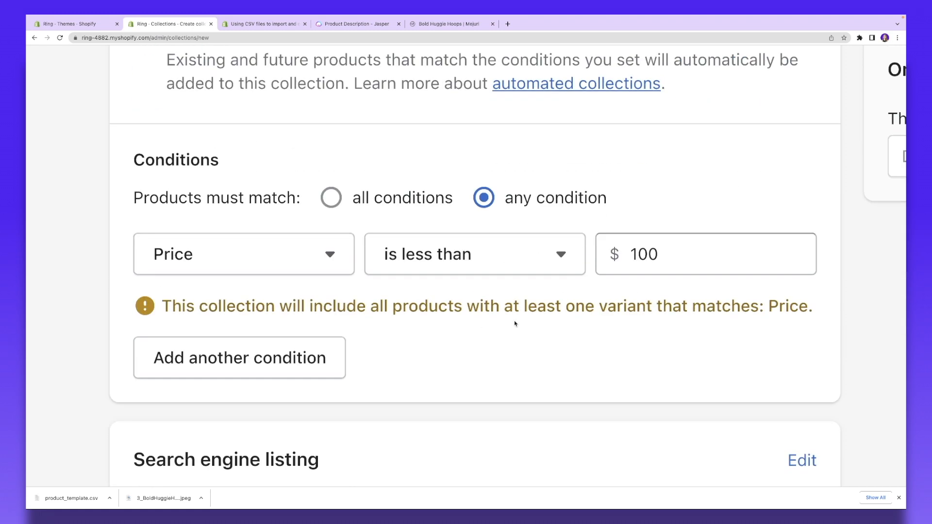
scroll(531, 307, up, 1)
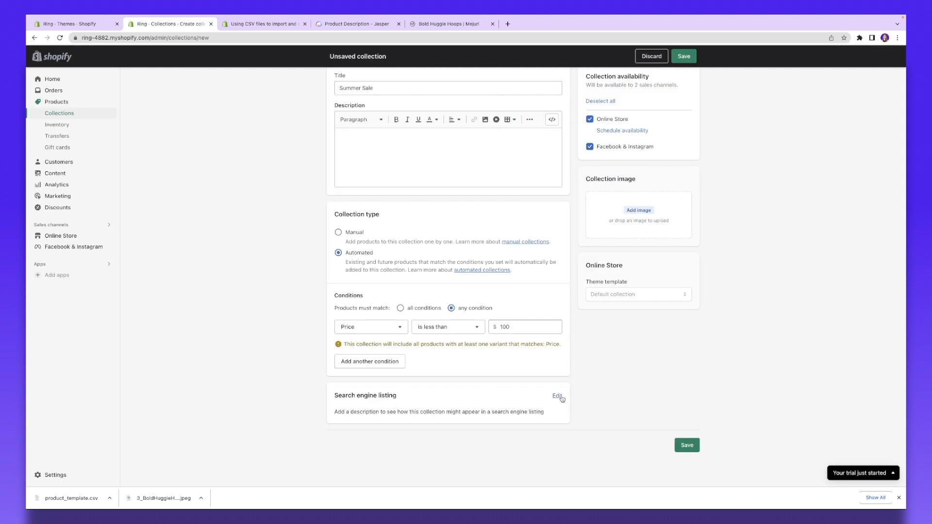
click(803, 485)
scroll(545, 379, down, 2)
scroll(545, 379, down, 2)
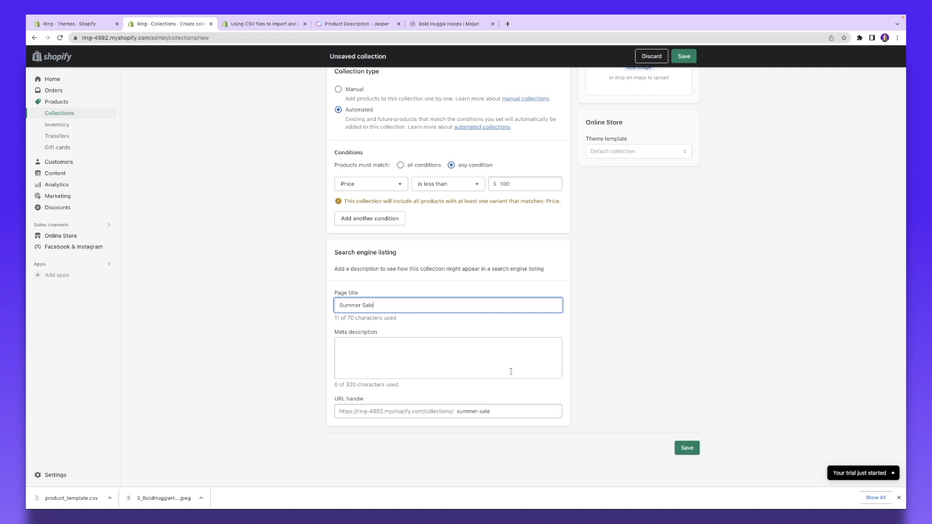
scroll(644, 246, up, 4)
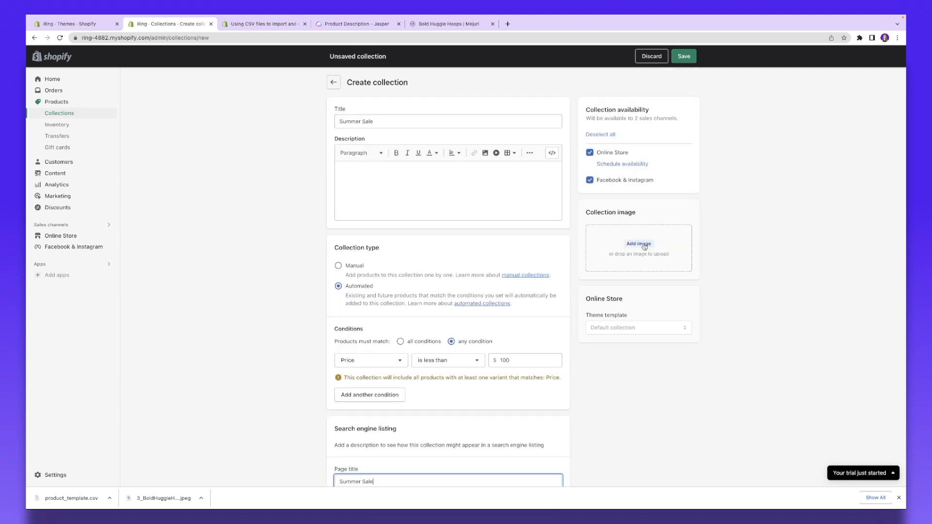
click(685, 57)
Step: Reach Brand settings through the setup guide's Add brand assets task
click(57, 125)
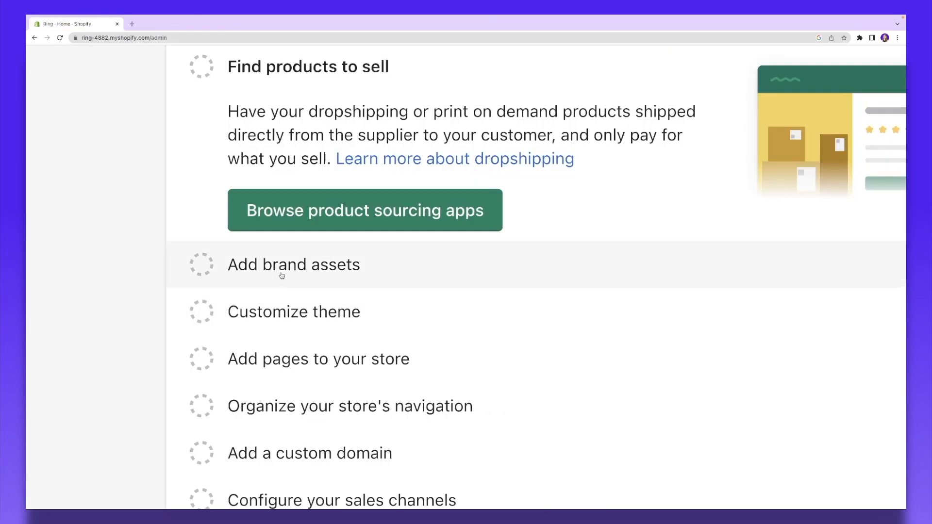
click(283, 267)
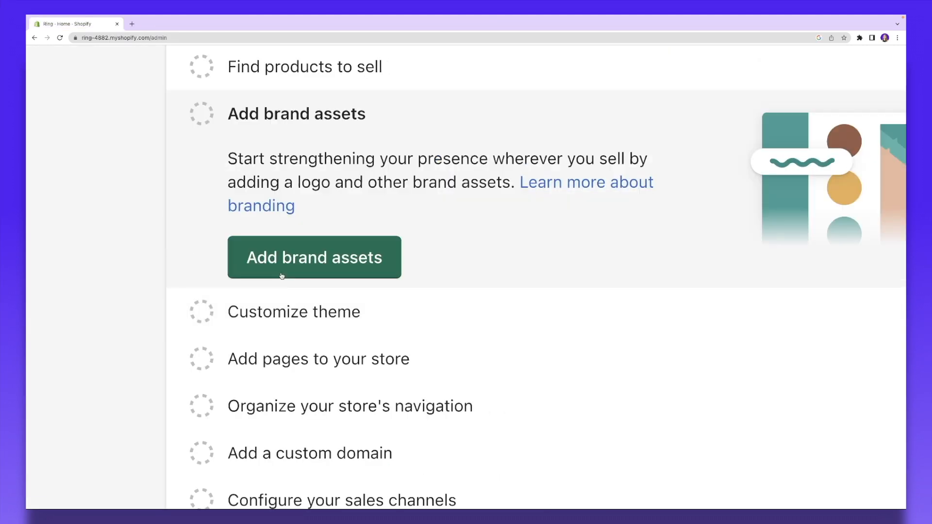
scroll(329, 232, up, 1)
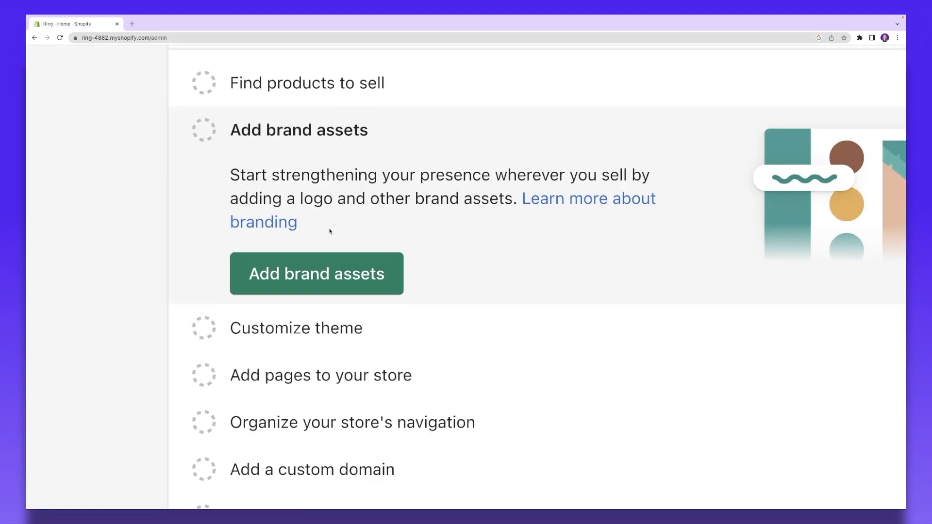
click(292, 275)
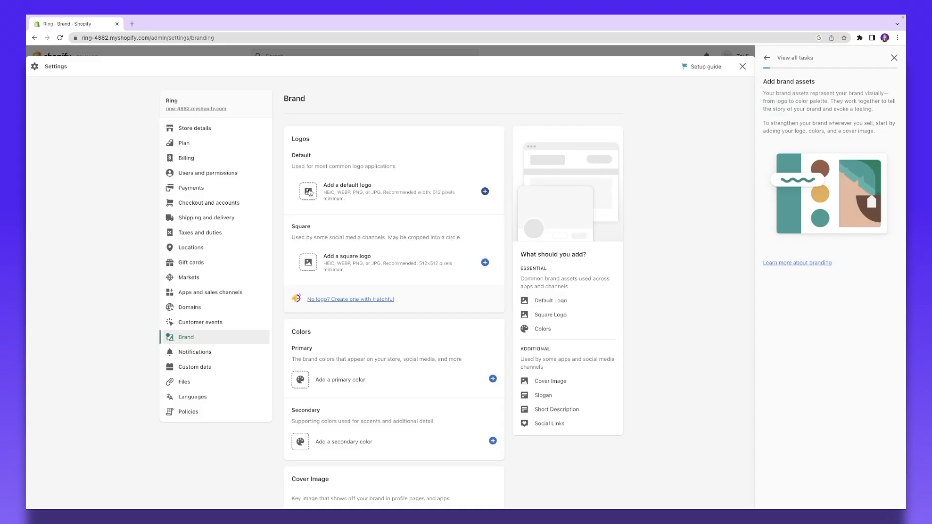
Step: Upload the Ring image as the store's default logo
click(309, 192)
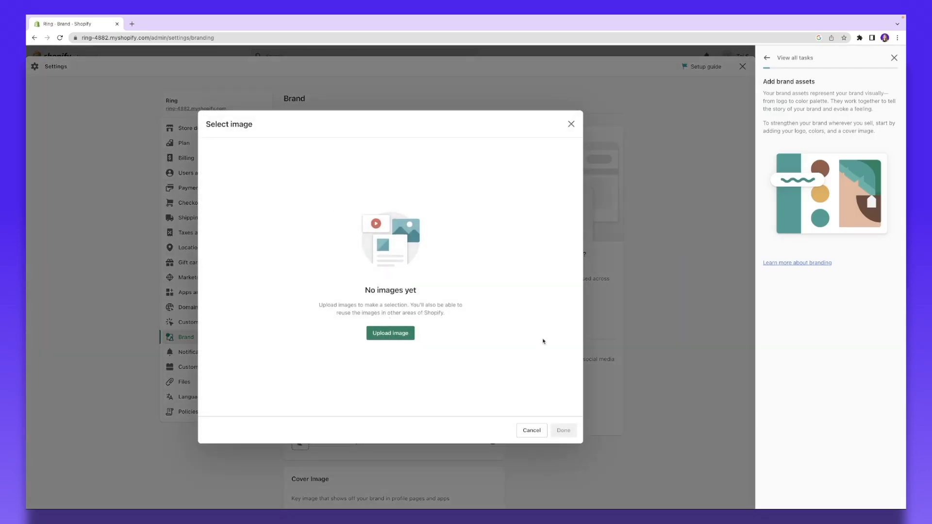
click(410, 336)
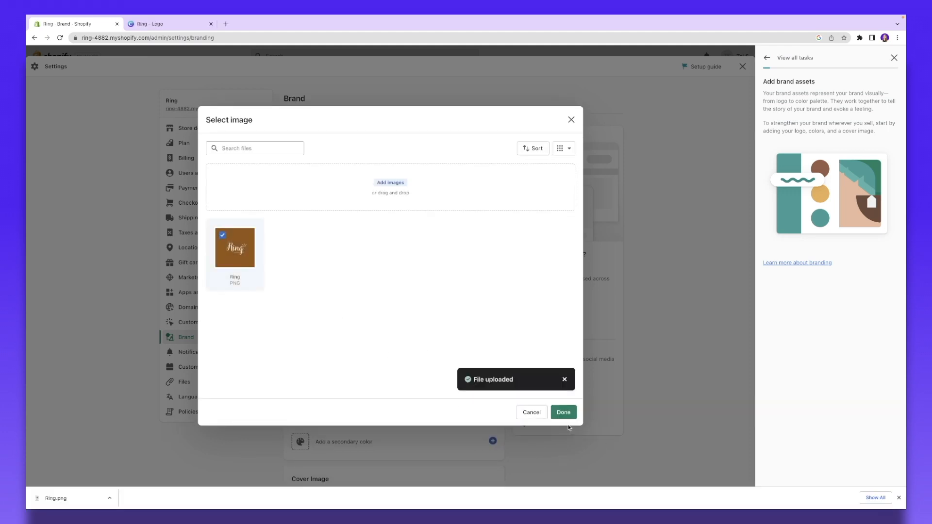
click(564, 413)
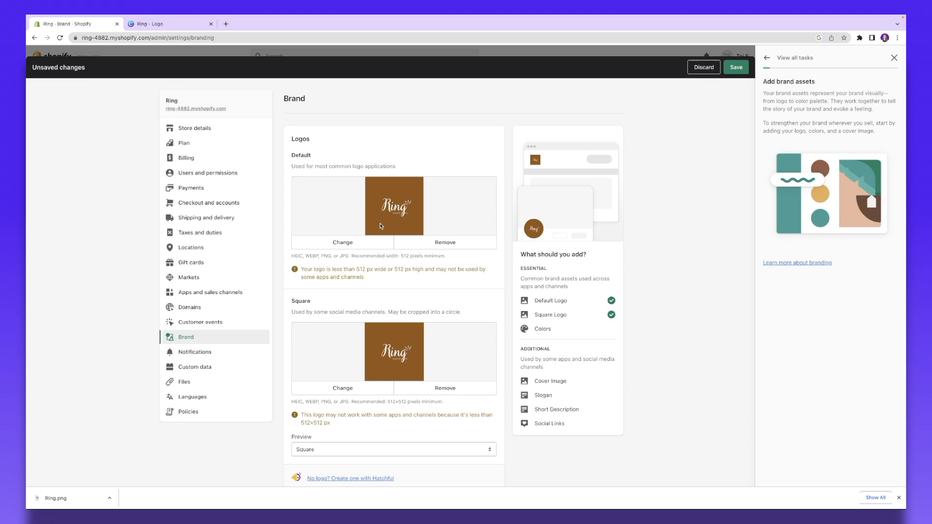
scroll(381, 225, down, 7)
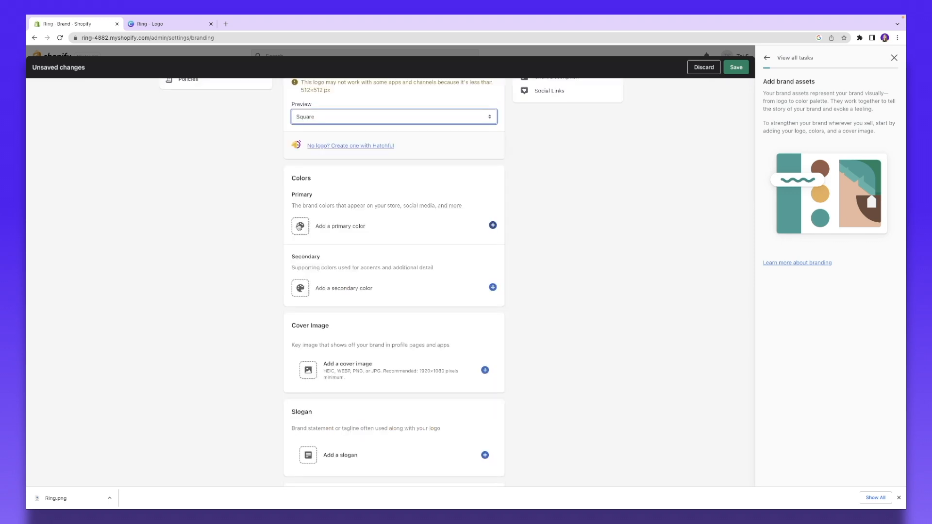
Step: Set the brand primary colour to #945614 and the contrasting colour to #ffffff
click(300, 226)
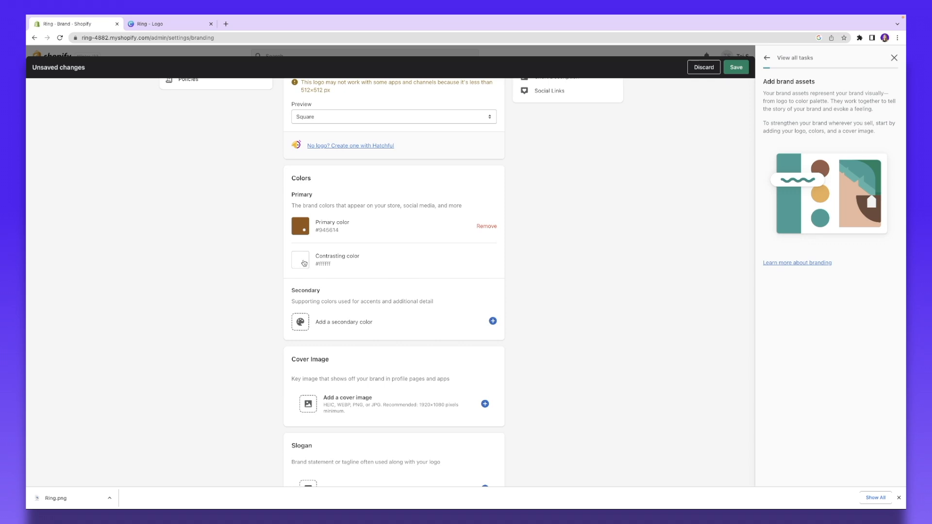
click(304, 263)
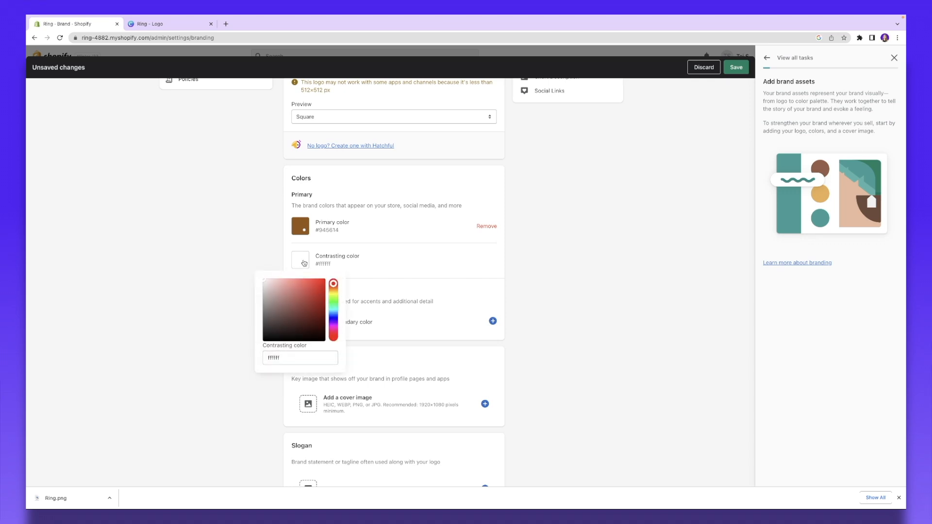
scroll(304, 263, down, 3)
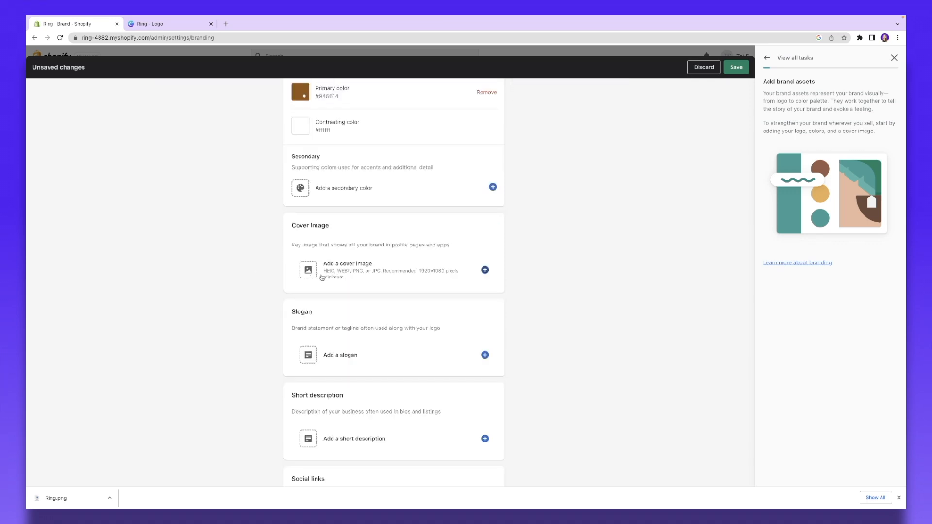
scroll(322, 278, down, 2)
Step: Paste in a jewelry short description and save the brand settings
click(339, 347)
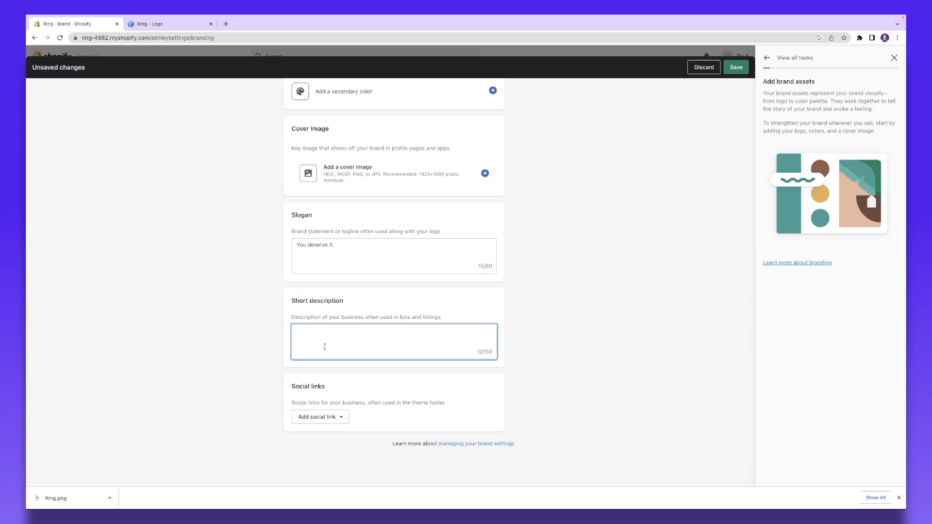
text(Welcome to Ring! We've been helping customers find the perfect matching jewelry for special occasions and everyday wear since 1998.)
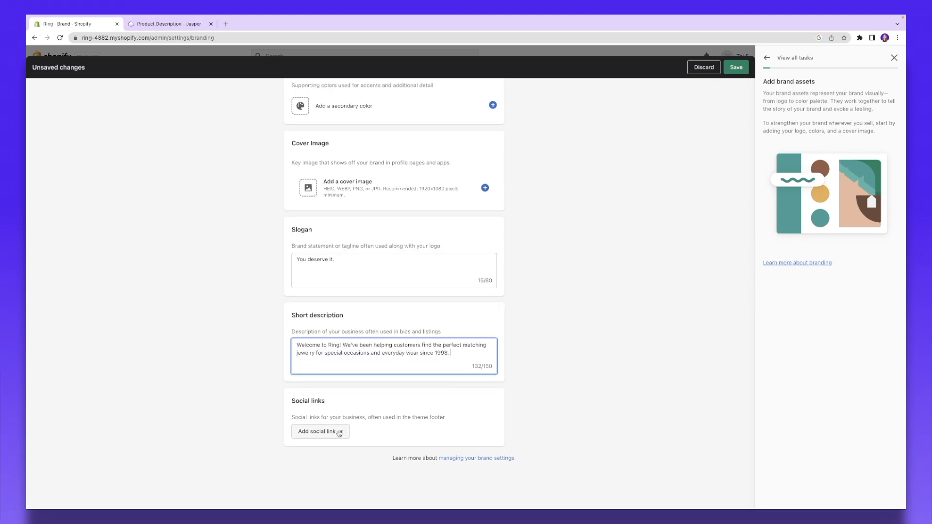
click(339, 432)
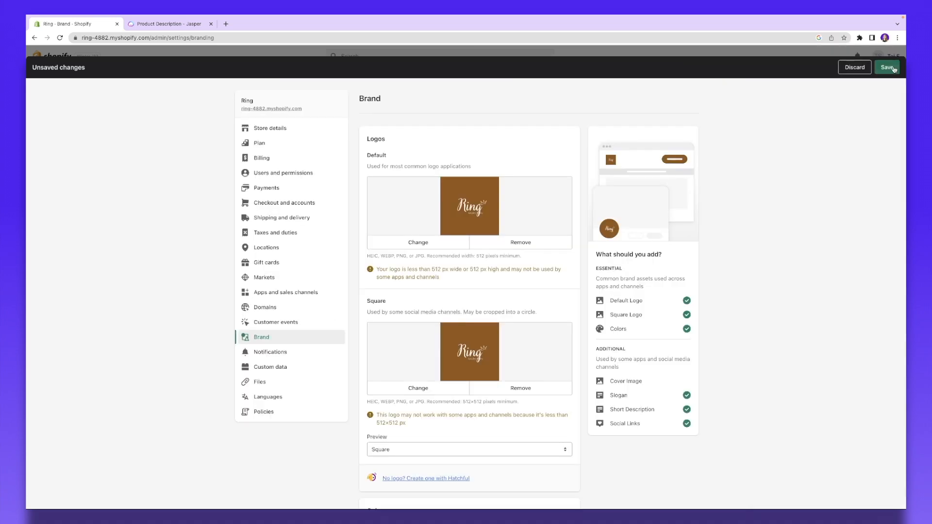
click(889, 66)
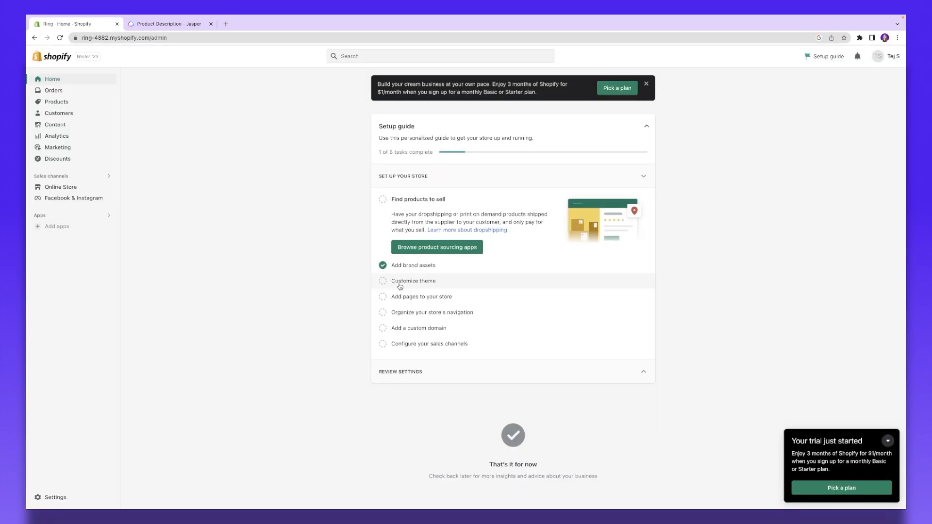
click(400, 282)
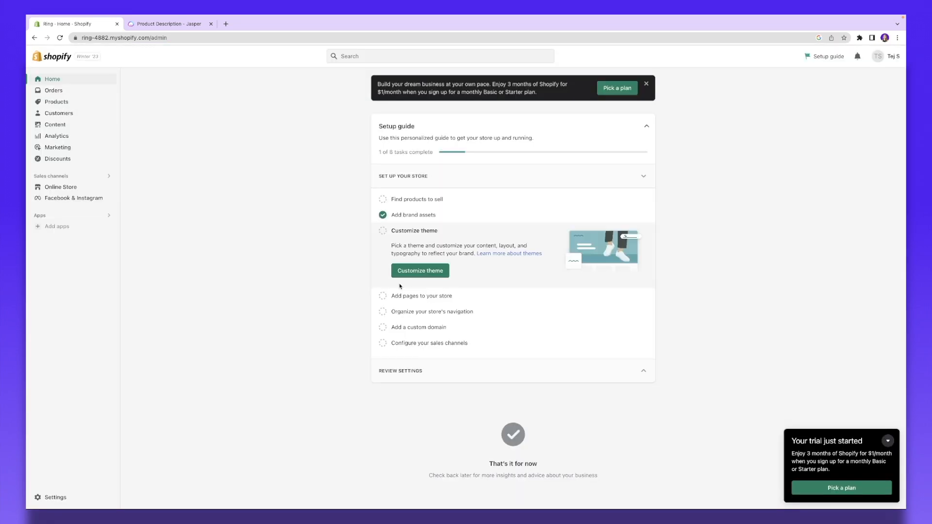
Step: From the Themes page, open the Theme Store's full theme listing in a new tab
click(403, 273)
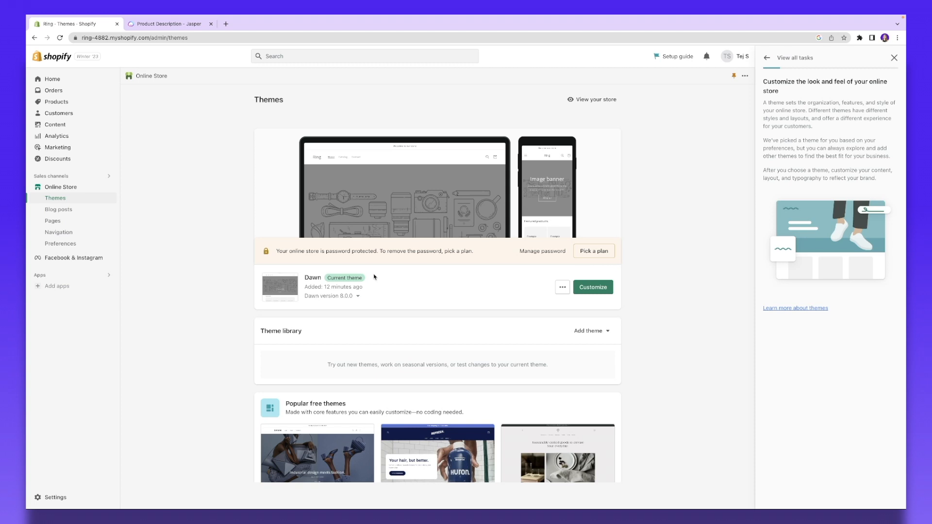
scroll(375, 277, down, 5)
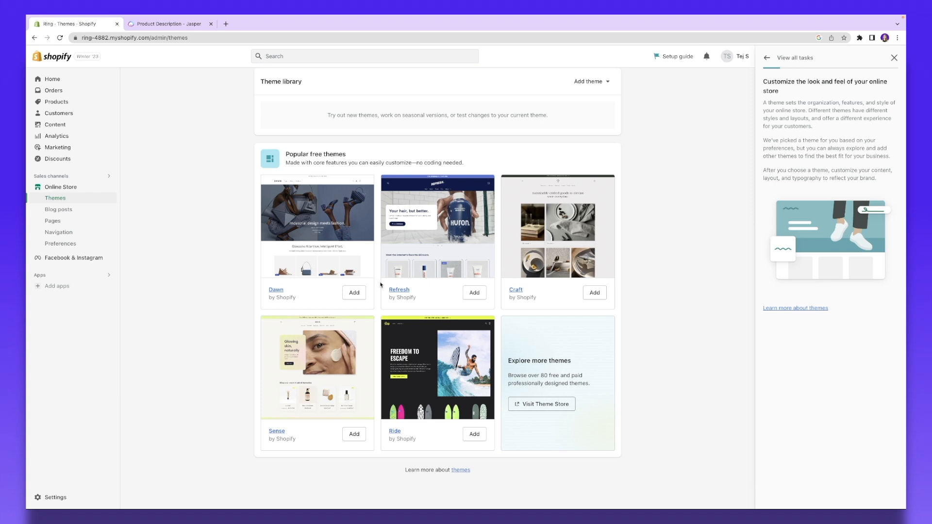
click(561, 405)
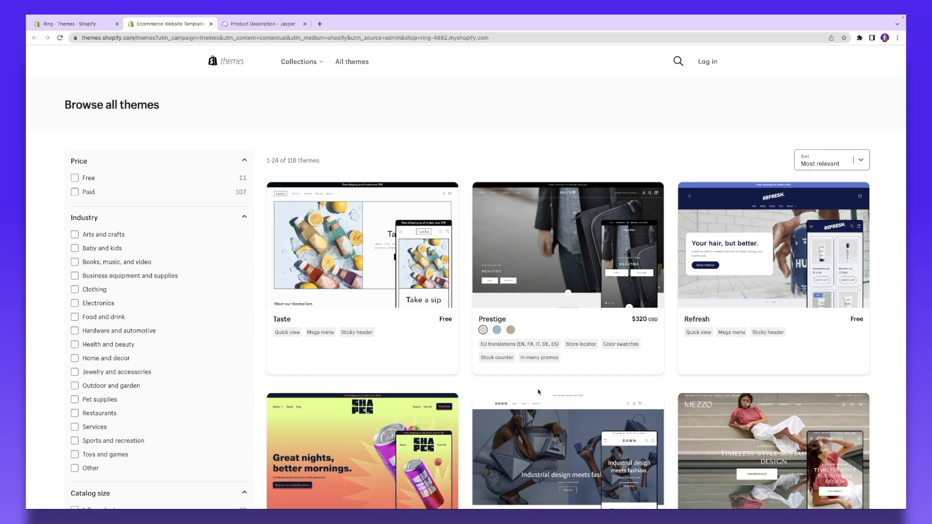
Step: Filter the Theme Store listing to show only free themes
scroll(538, 393, down, 3)
scroll(123, 294, up, 3)
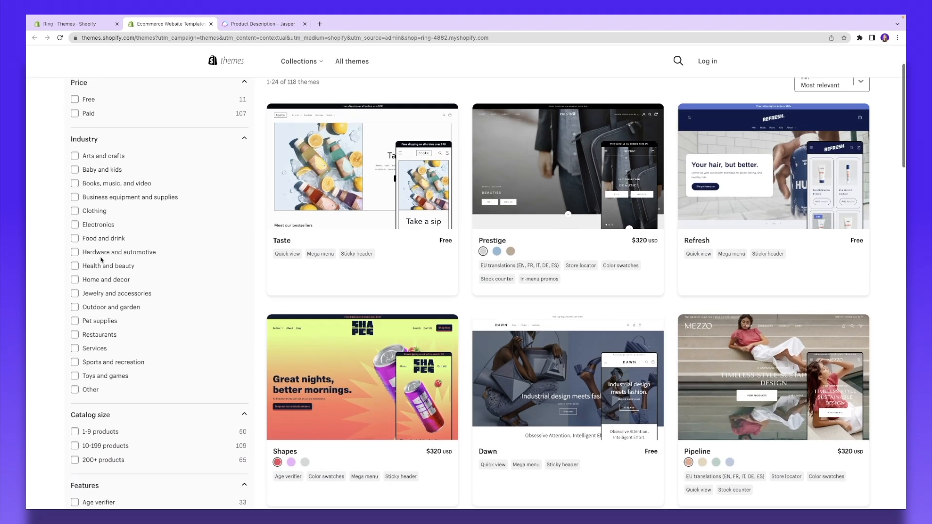
click(77, 180)
click(75, 212)
click(75, 212)
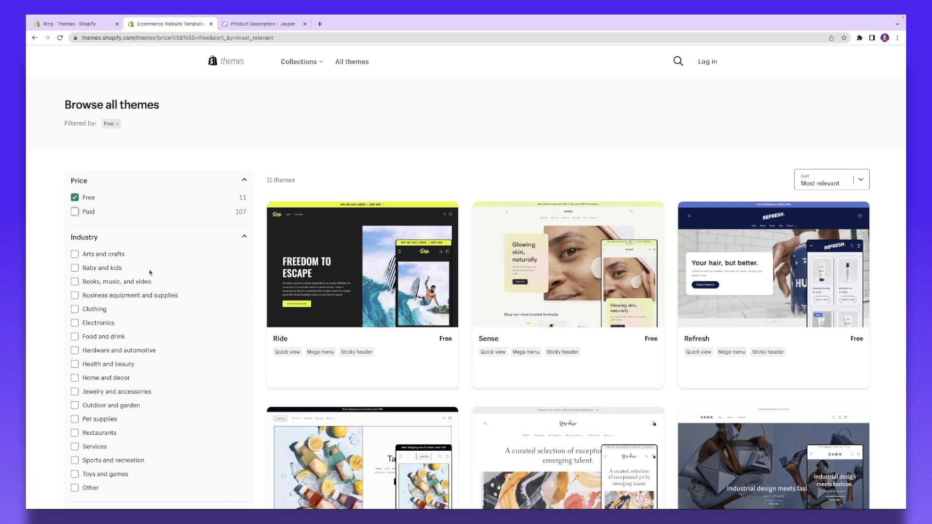
scroll(149, 272, down, 2)
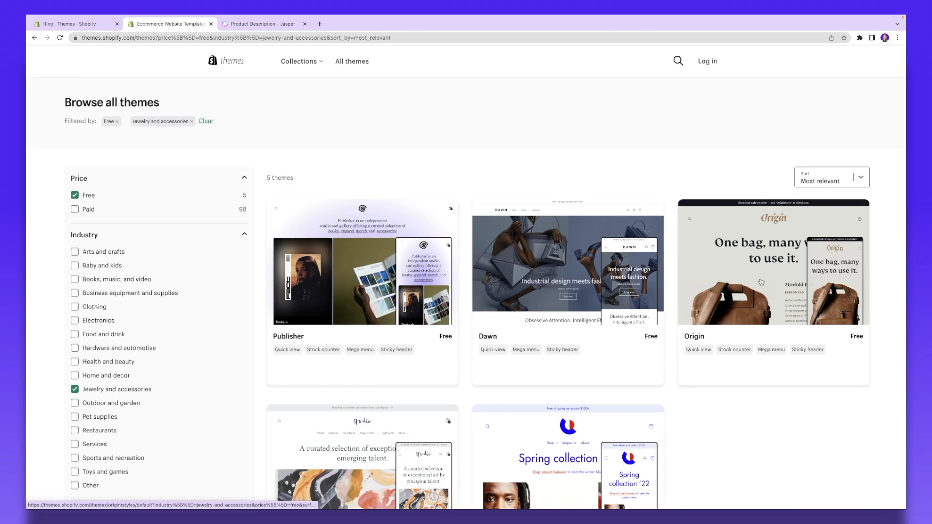
Step: Add the free Origin theme to the store's theme library
click(761, 282)
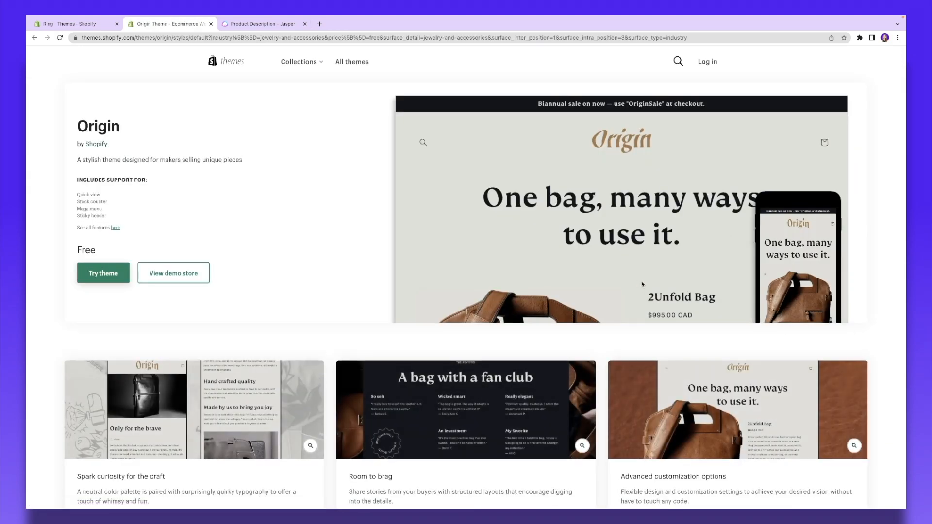
scroll(636, 282, down, 3)
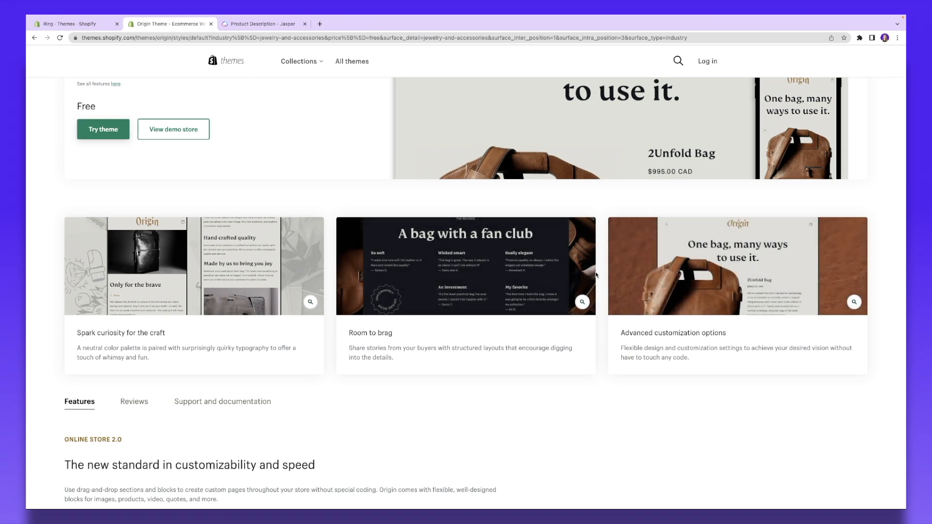
scroll(596, 275, down, 1)
scroll(111, 291, up, 4)
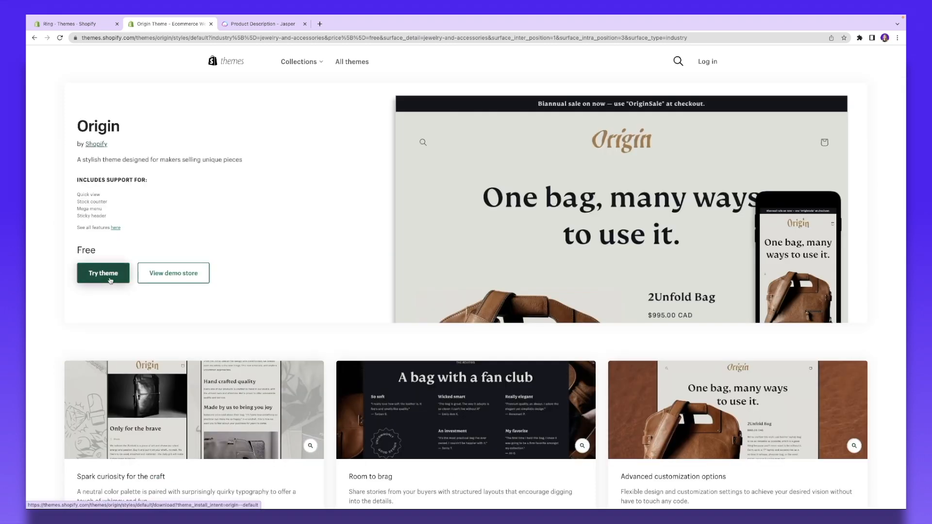
click(111, 281)
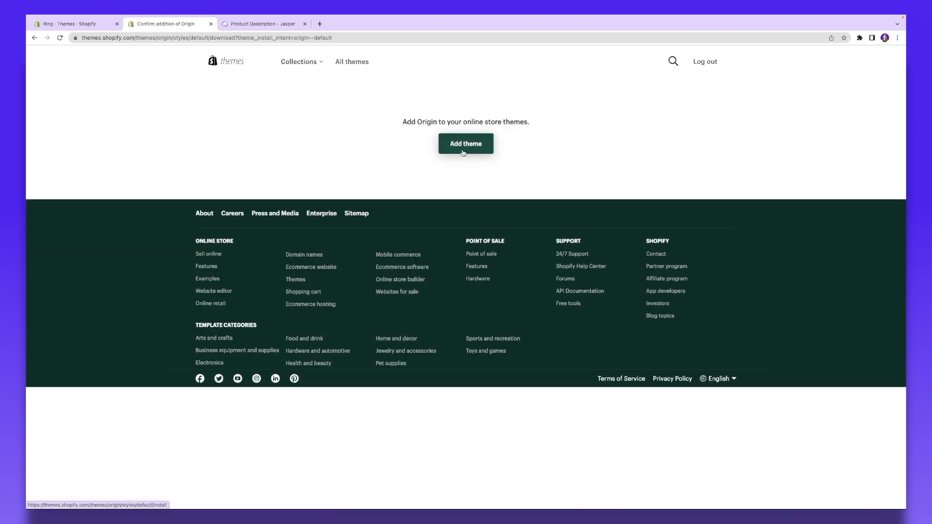
click(464, 144)
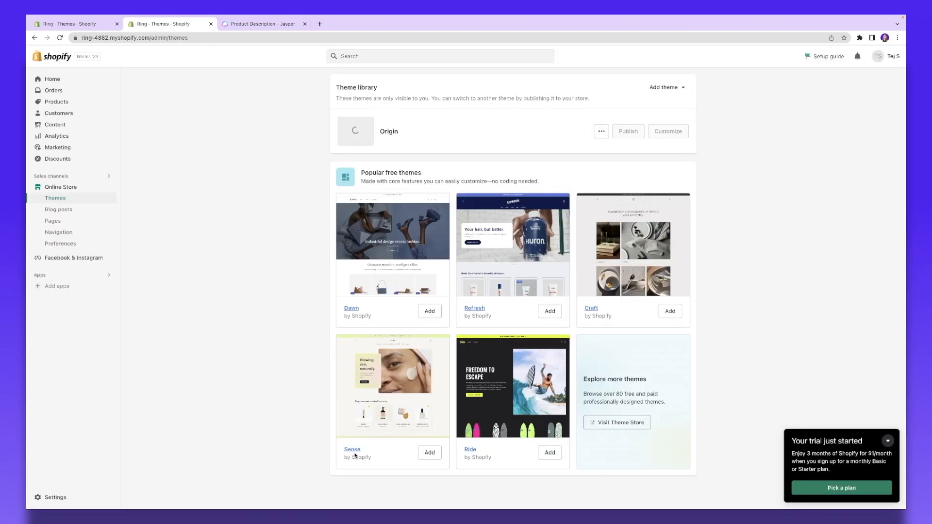
Step: Add the free Sense theme to the library and open it in the theme editor
click(430, 454)
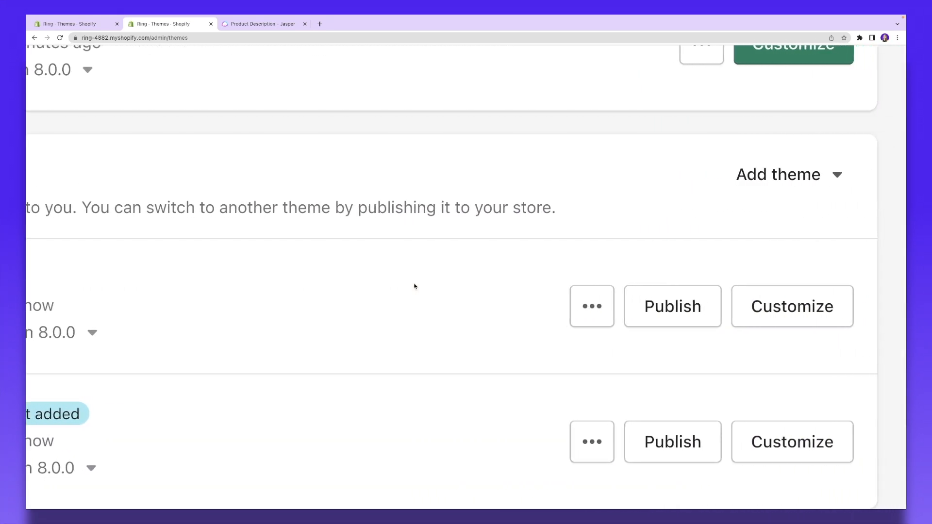
click(755, 323)
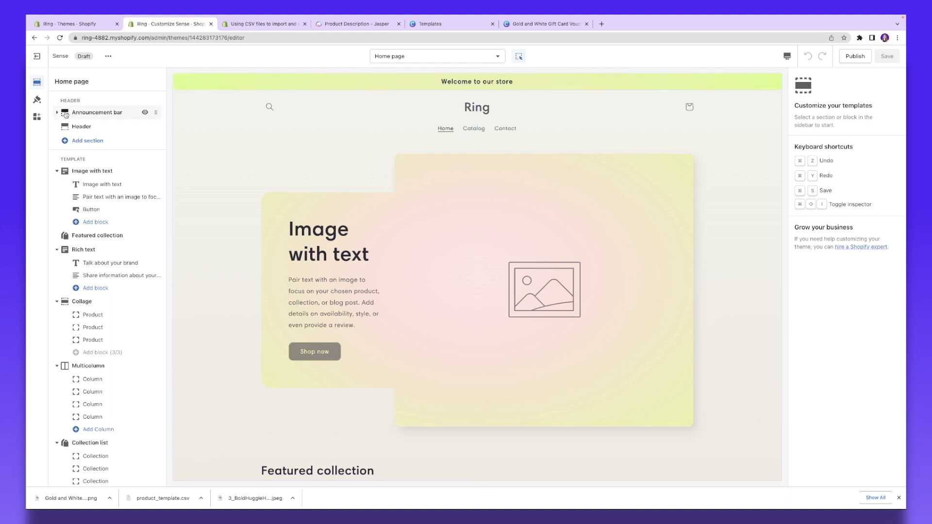
Step: Replace the announcement text with the free-shipping message and centre it
click(68, 113)
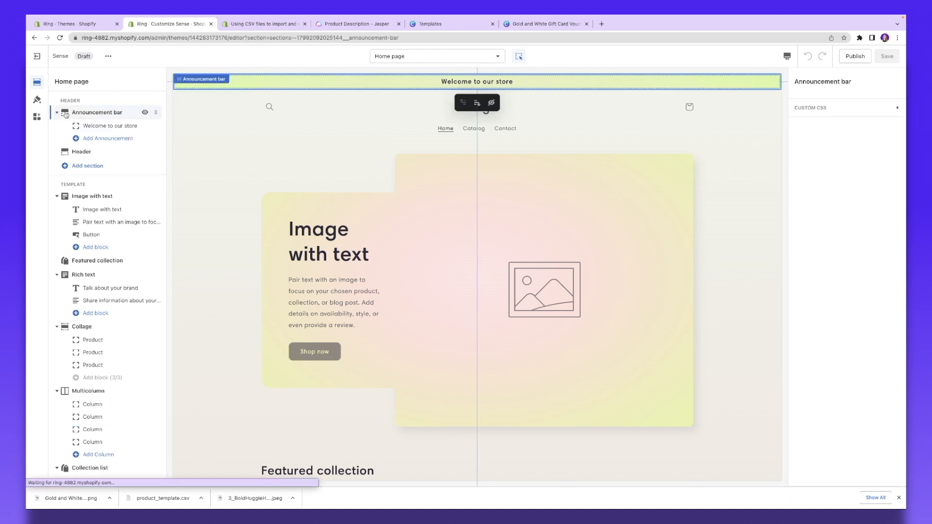
double_click(508, 83)
click(872, 109)
drag(854, 109, 797, 109)
text(Free Shipping on orders above $100+)
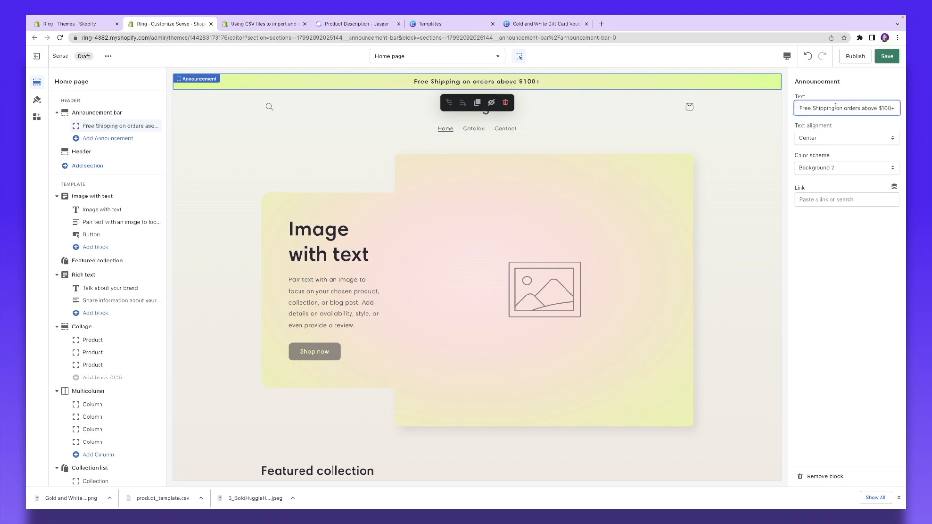
click(820, 138)
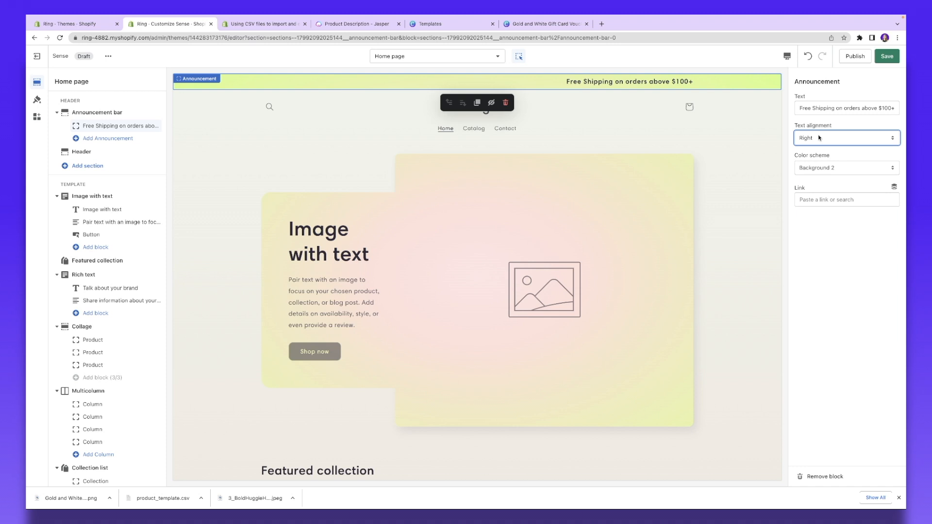
click(820, 138)
click(820, 128)
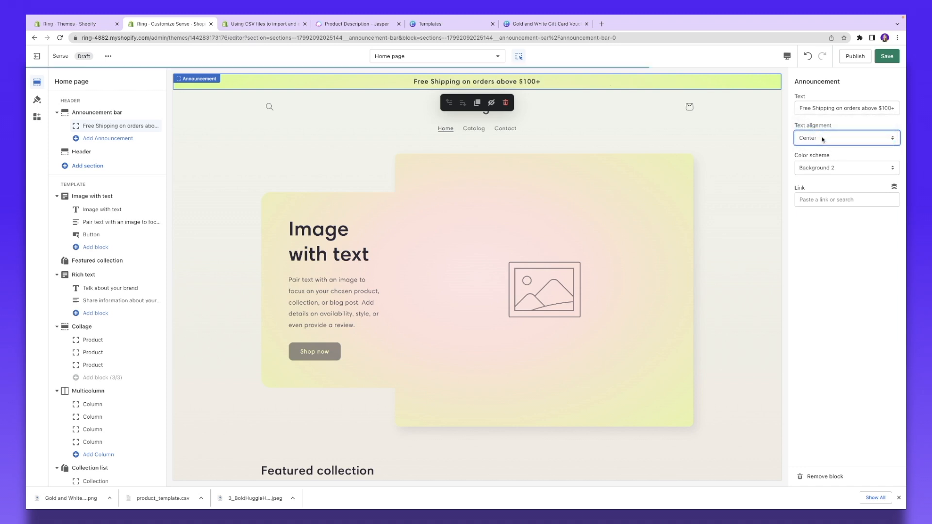
click(842, 168)
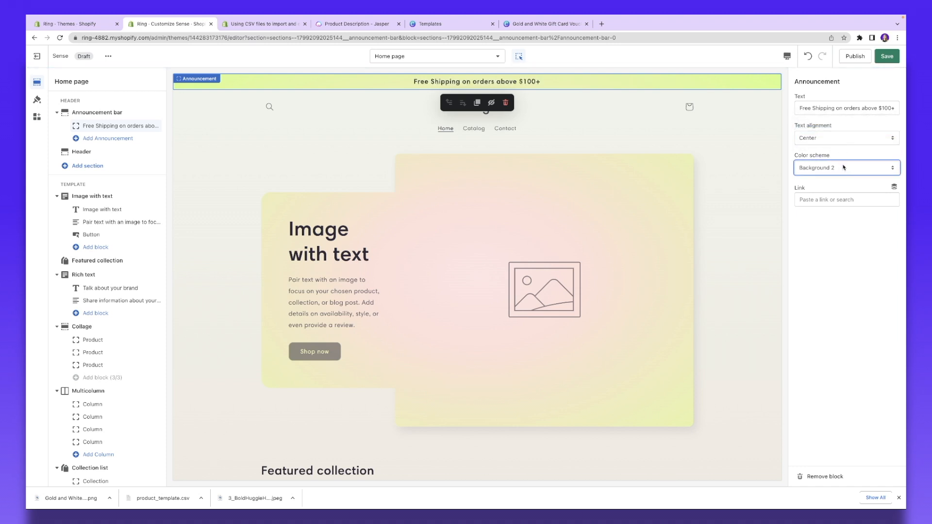
Step: Link the announcement to the Gold Huggie Hoops product, then add a second announcement
click(843, 201)
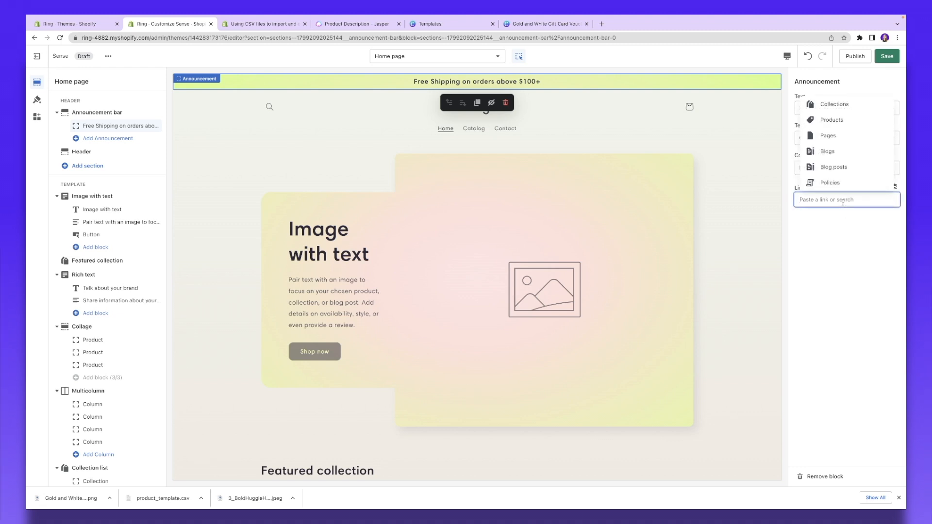
click(823, 200)
click(821, 200)
click(889, 106)
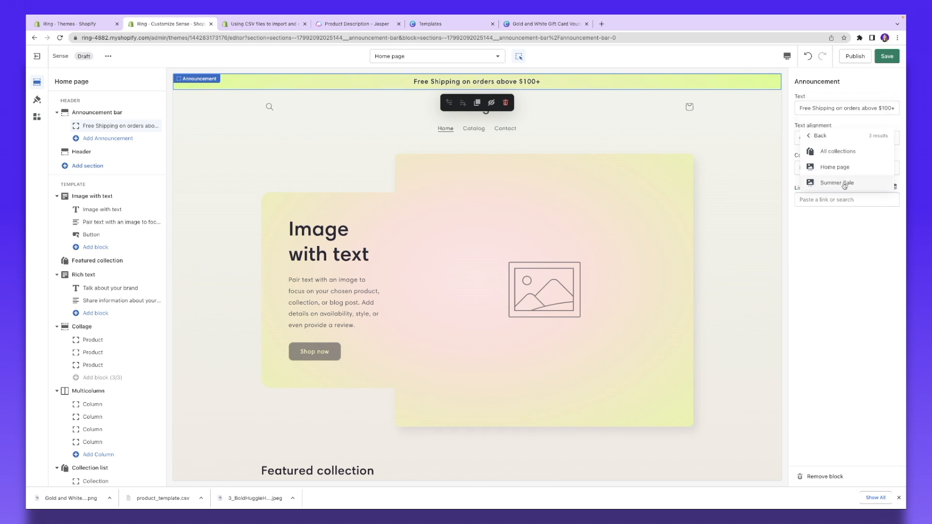
click(845, 183)
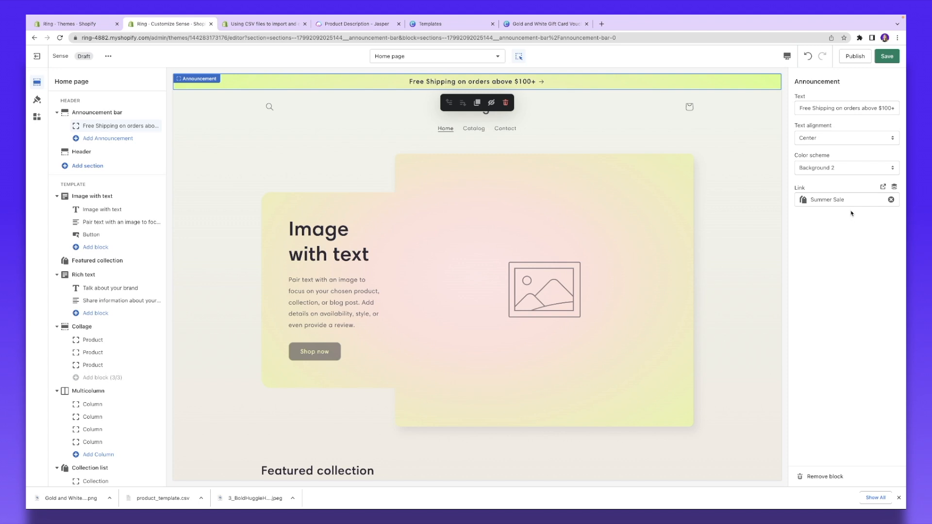
click(817, 199)
click(817, 199)
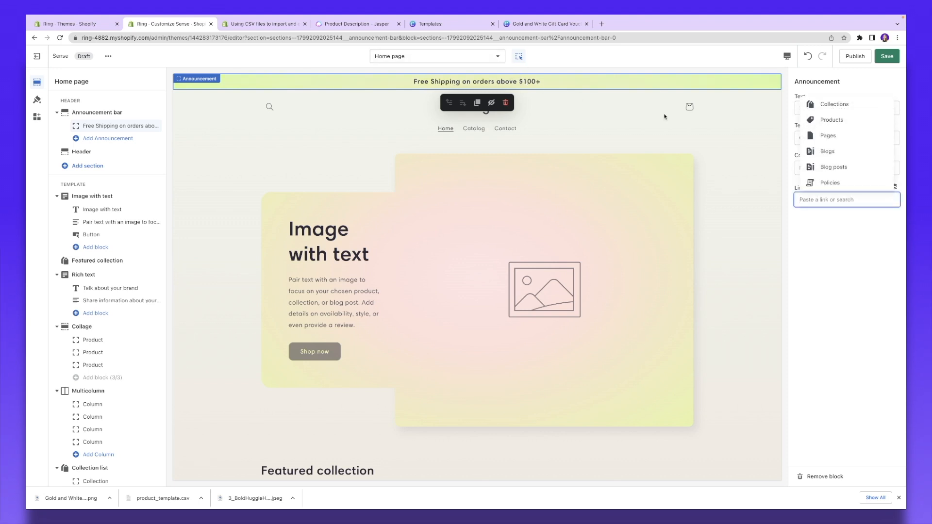
click(854, 120)
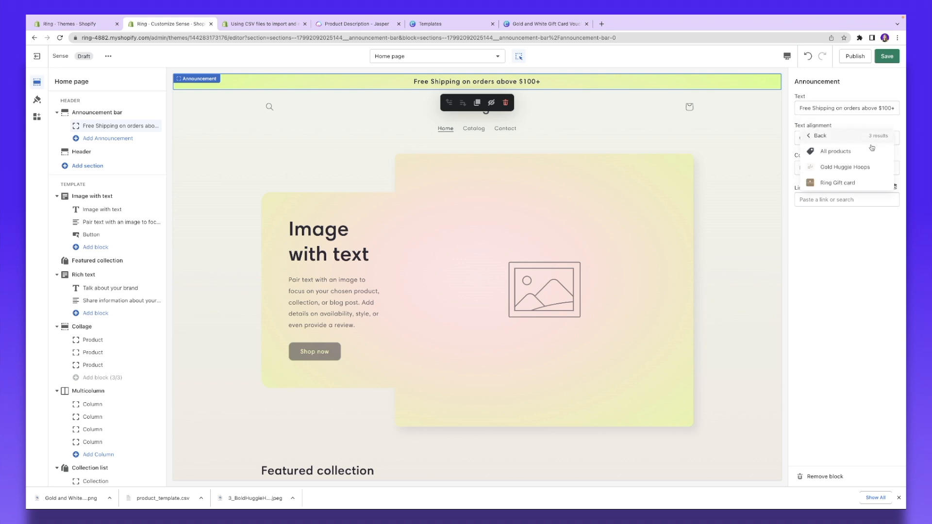
click(861, 168)
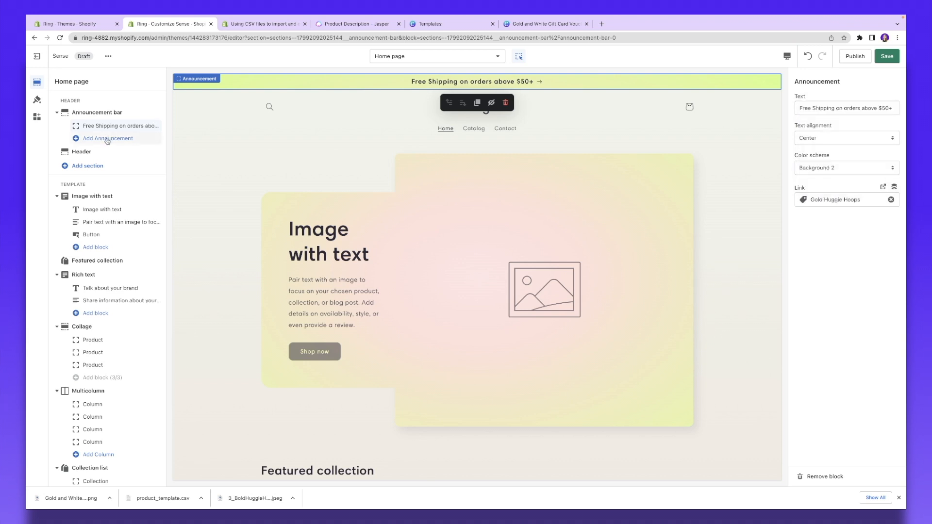
click(108, 138)
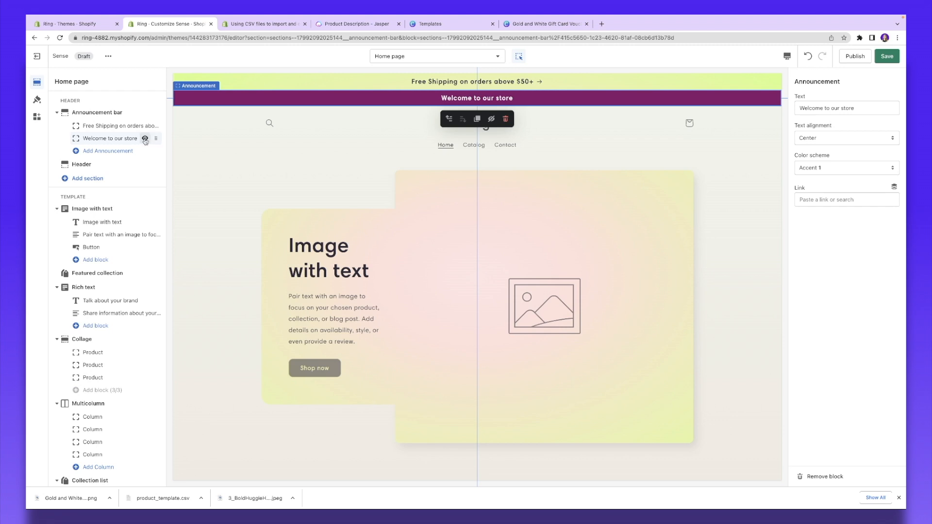
Step: Hide the 'Welcome to our store' announcement, leaving it below Free Shipping
click(145, 138)
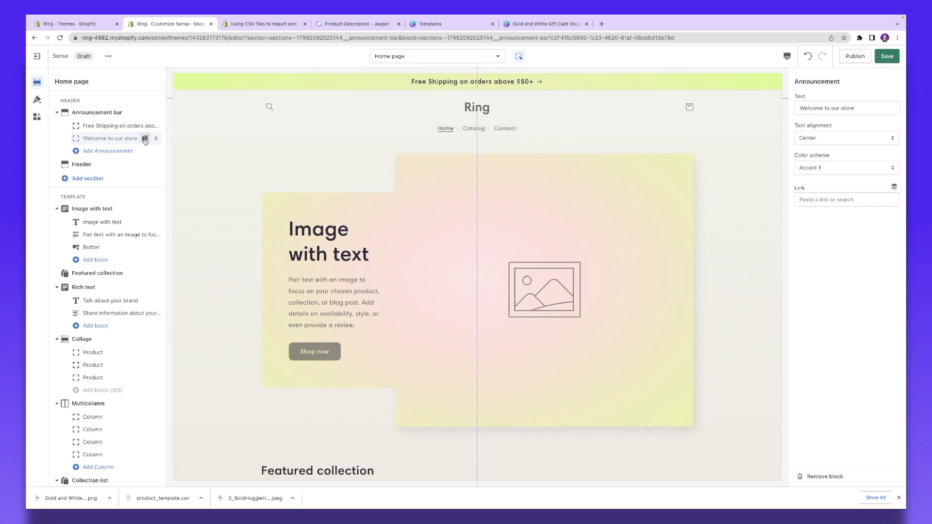
drag(156, 139, 156, 126)
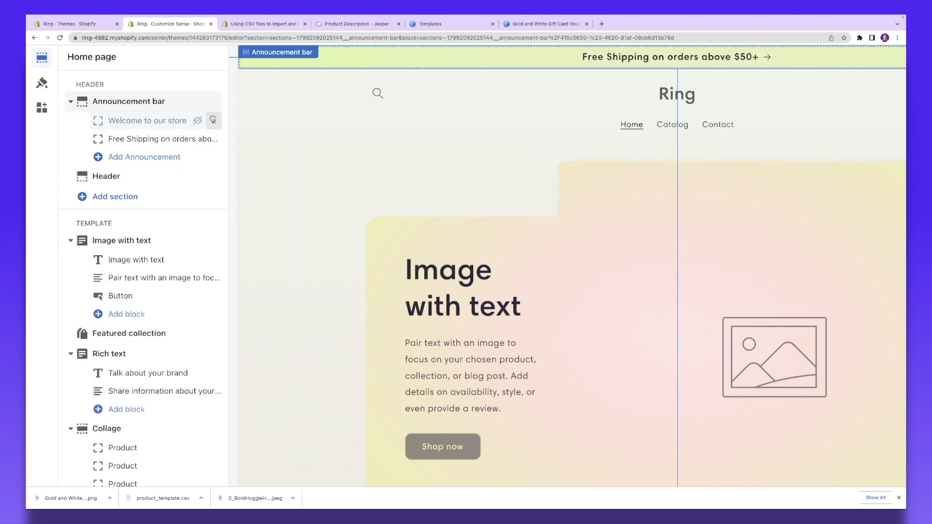
drag(213, 119, 209, 140)
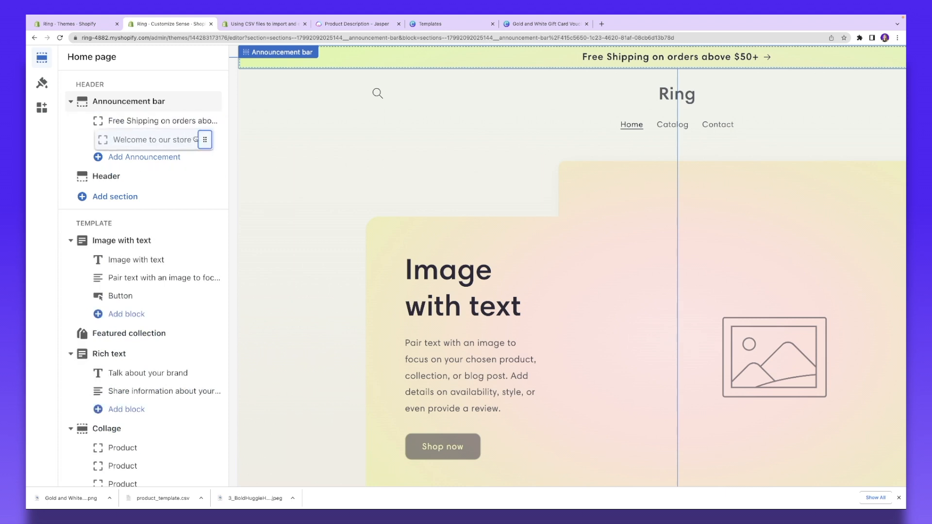
Step: Hide the Header section, then undo to restore it
click(117, 177)
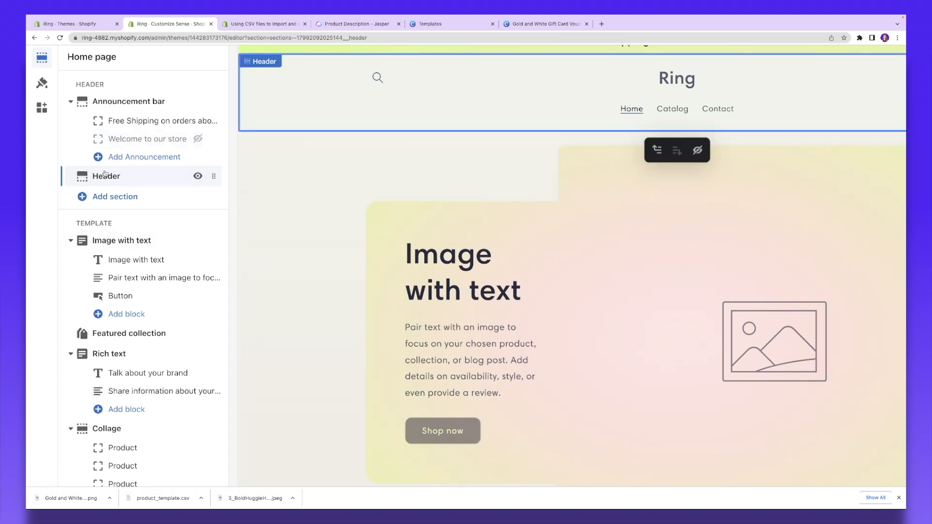
scroll(316, 106, right, 5)
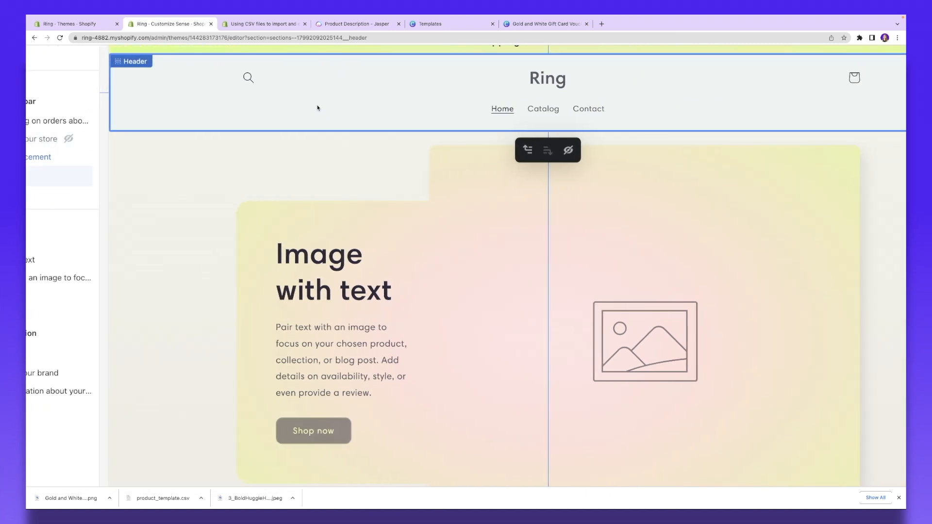
scroll(317, 107, right, 2)
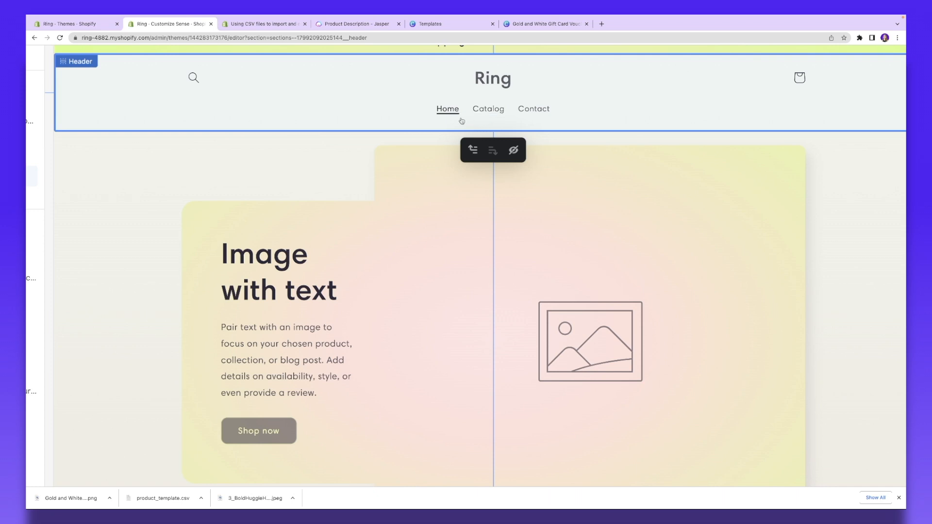
click(514, 151)
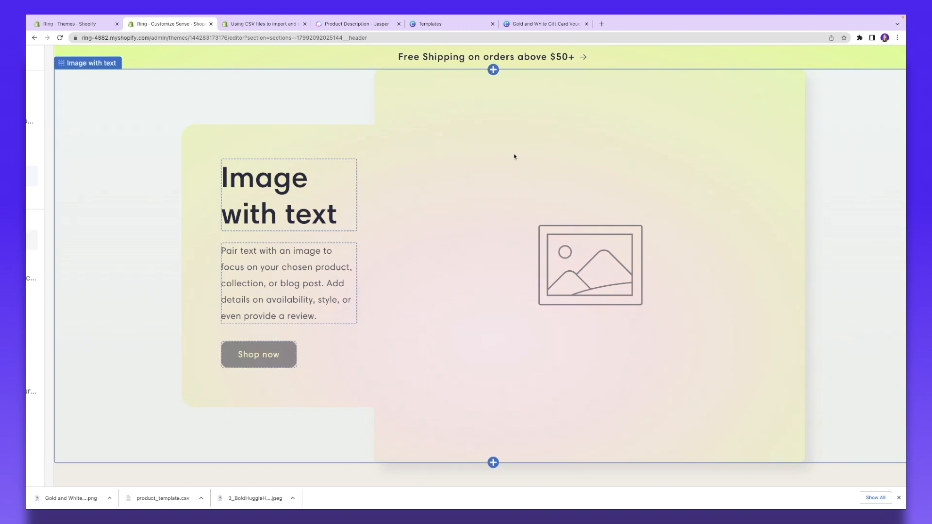
key(super+z)
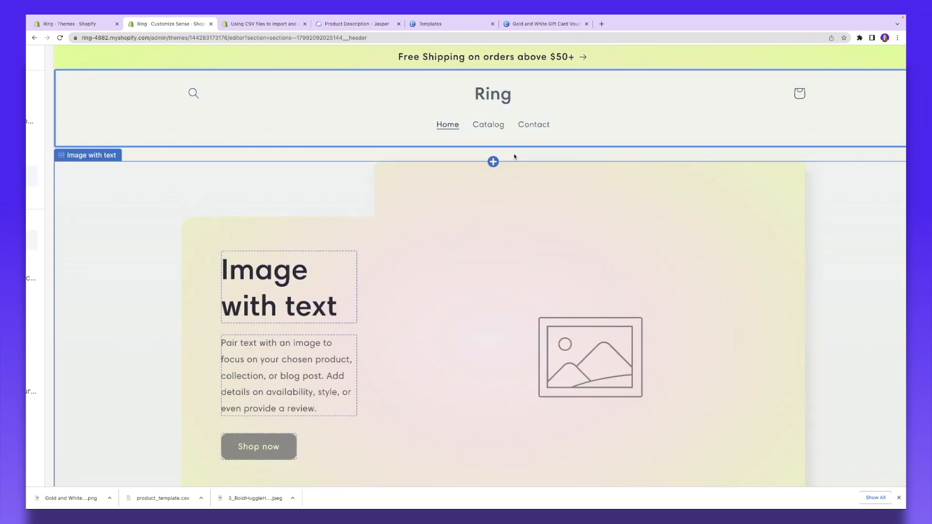
Step: Try Background 2 and Accent 2 on the header, then keep the Background 1 colour scheme
click(547, 117)
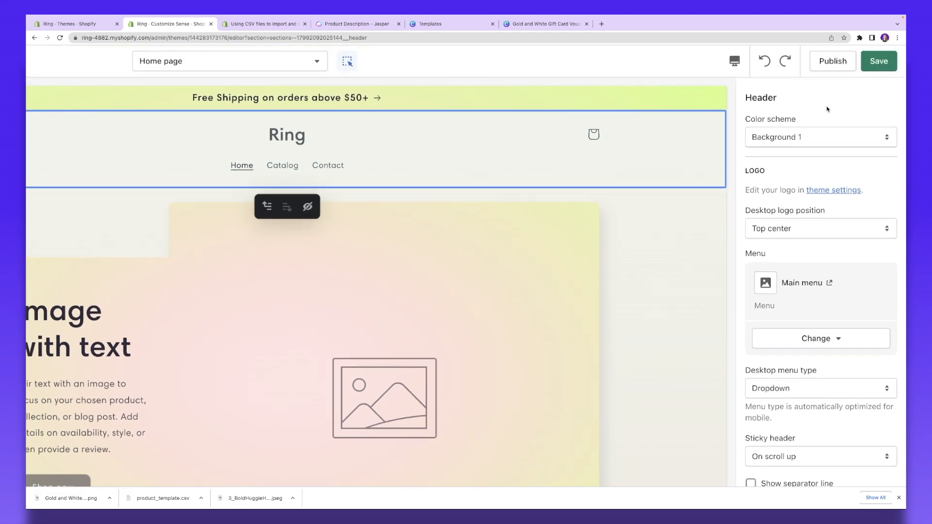
scroll(828, 109, down, 1)
click(839, 121)
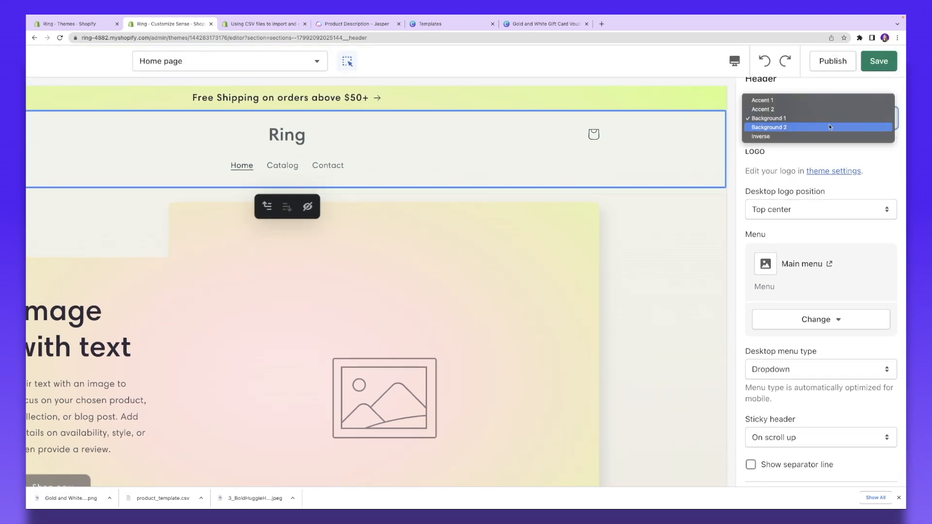
click(830, 126)
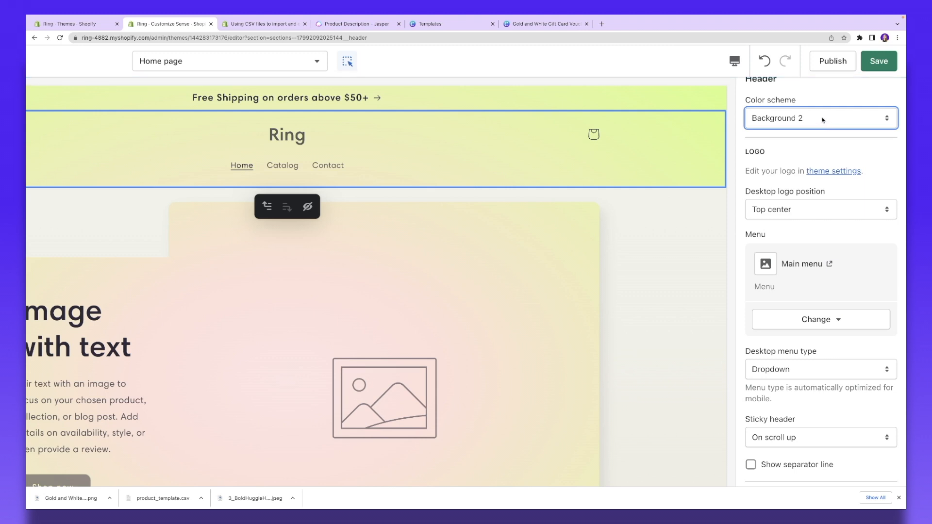
click(824, 118)
click(826, 100)
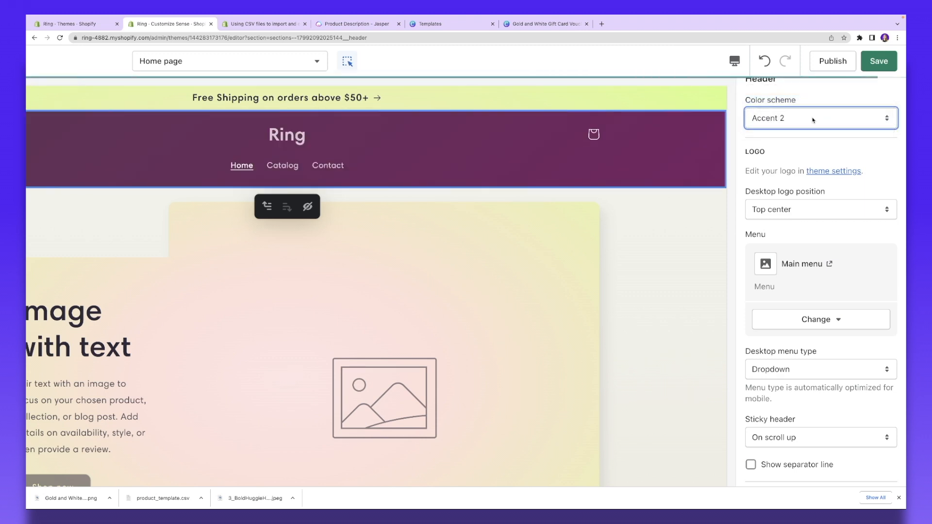
click(811, 121)
click(811, 128)
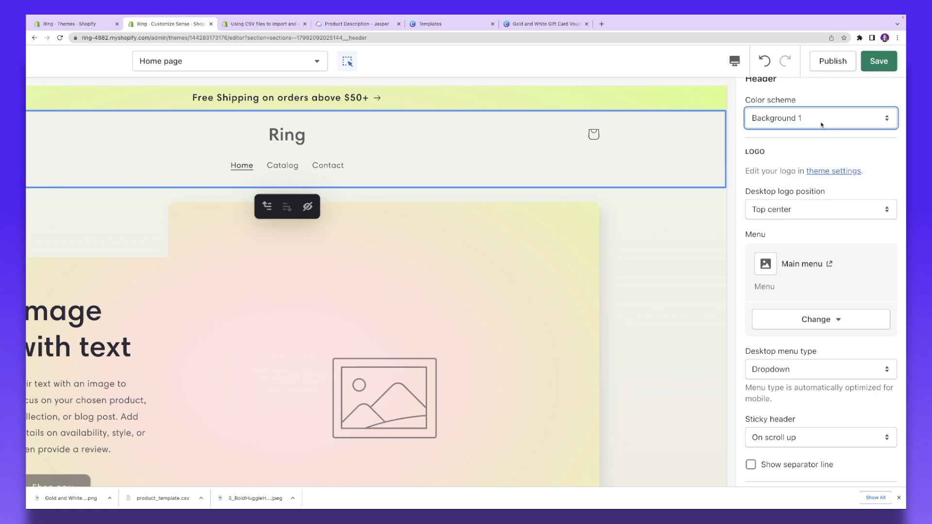
Step: Set the desktop logo position to Middle center, with the Ring logo between the menu and icons
scroll(821, 145, down, 2)
click(775, 165)
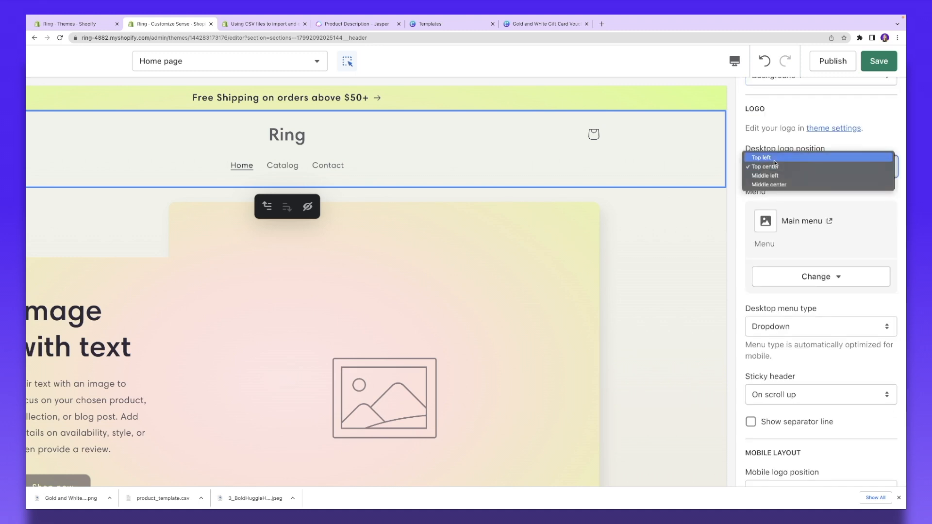
click(775, 159)
click(800, 170)
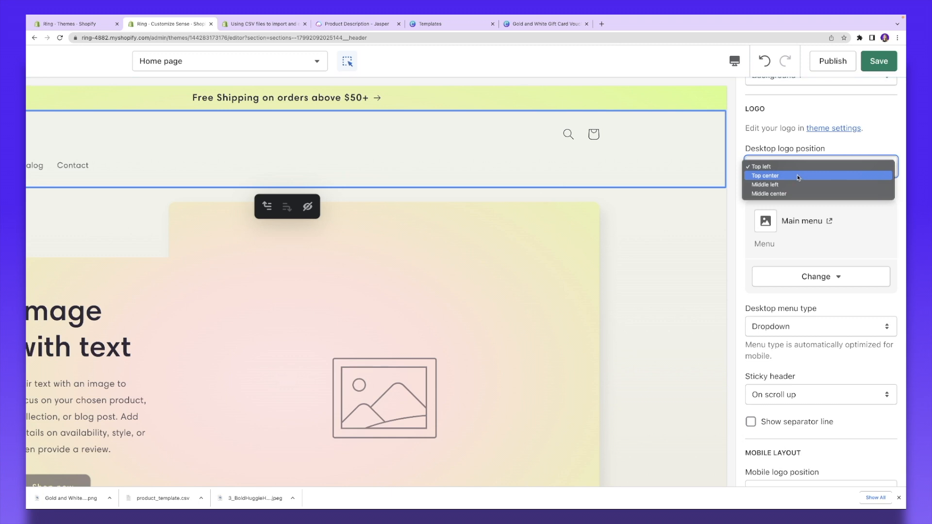
click(797, 176)
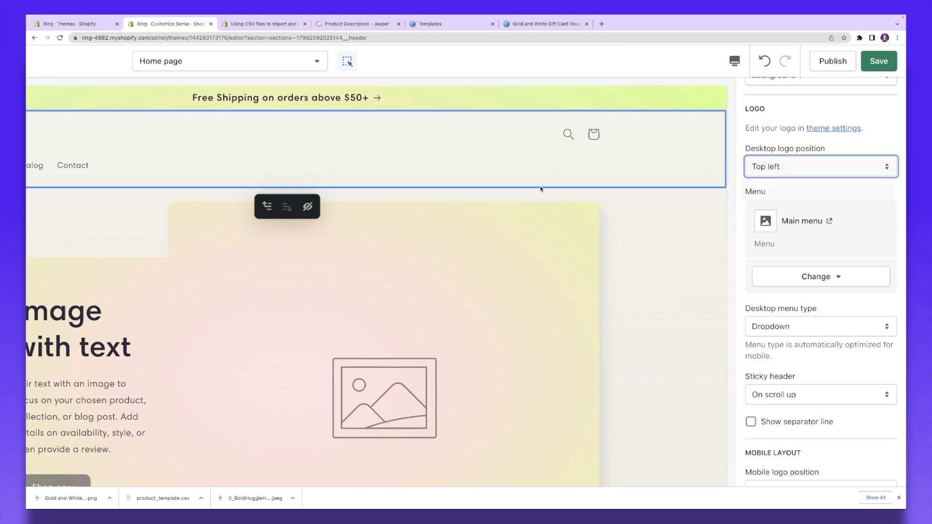
click(801, 164)
click(801, 175)
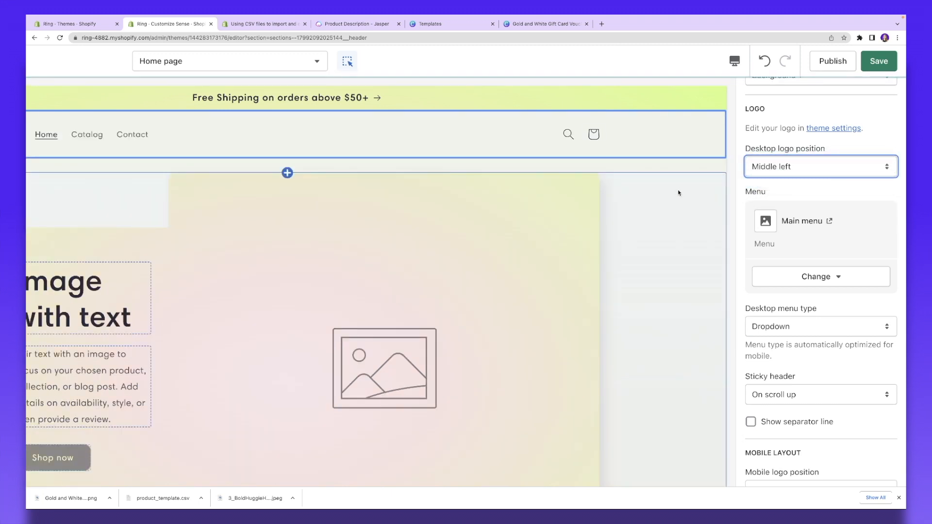
scroll(700, 170, down, 5)
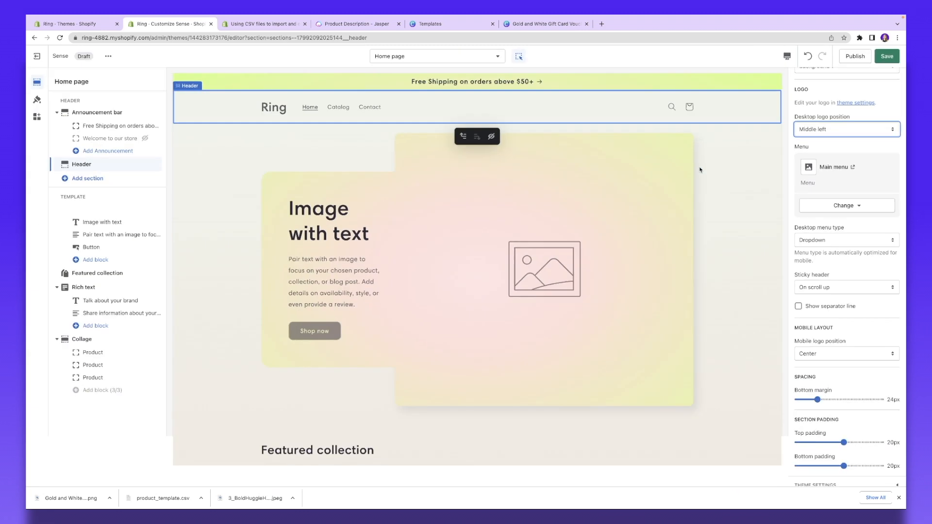
click(823, 129)
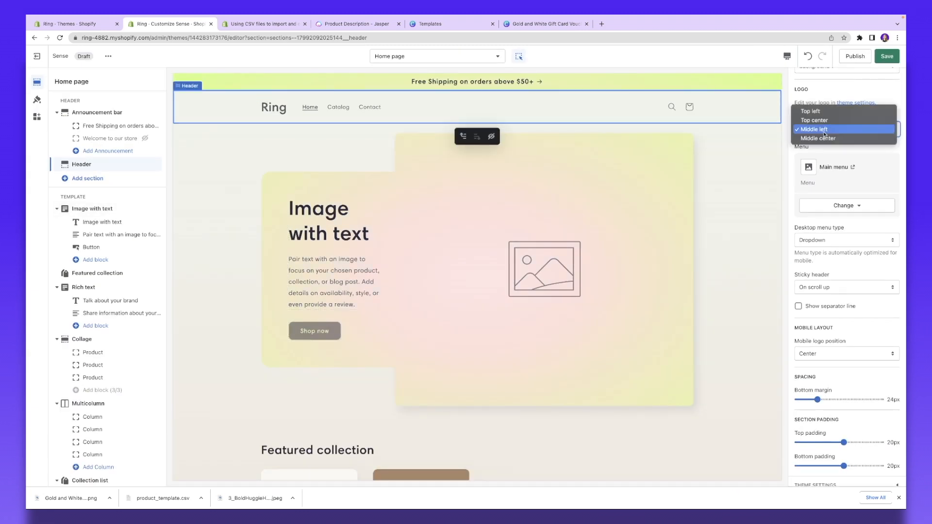
click(820, 138)
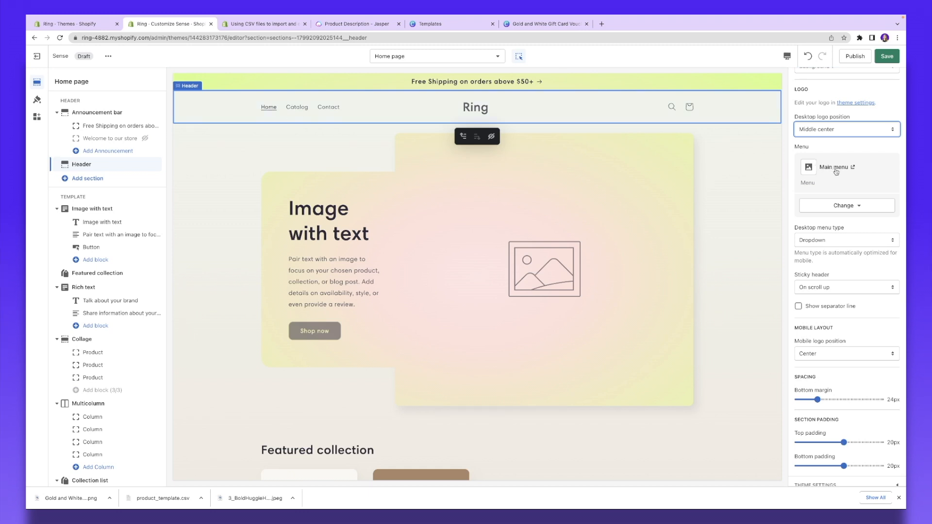
click(854, 208)
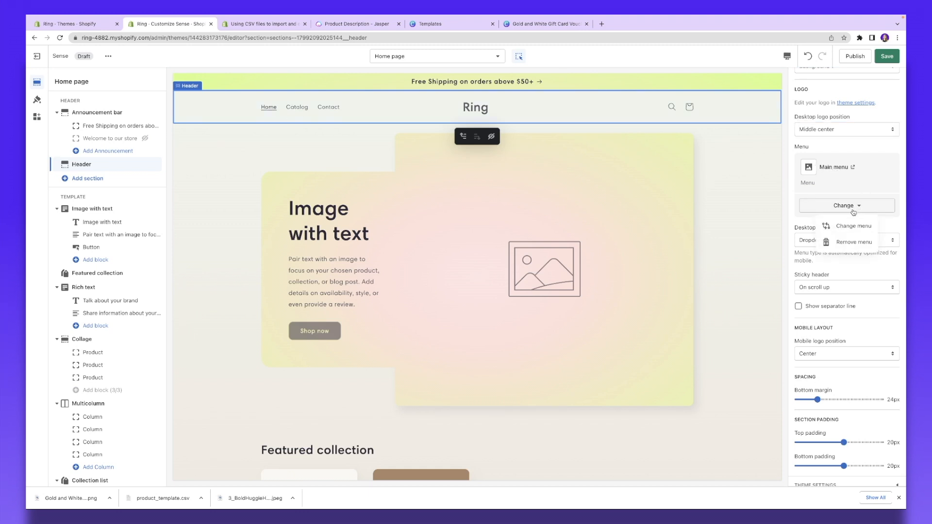
Step: Start a new header menu with a 'Shop' item linked to the Summer Sale collection
click(853, 226)
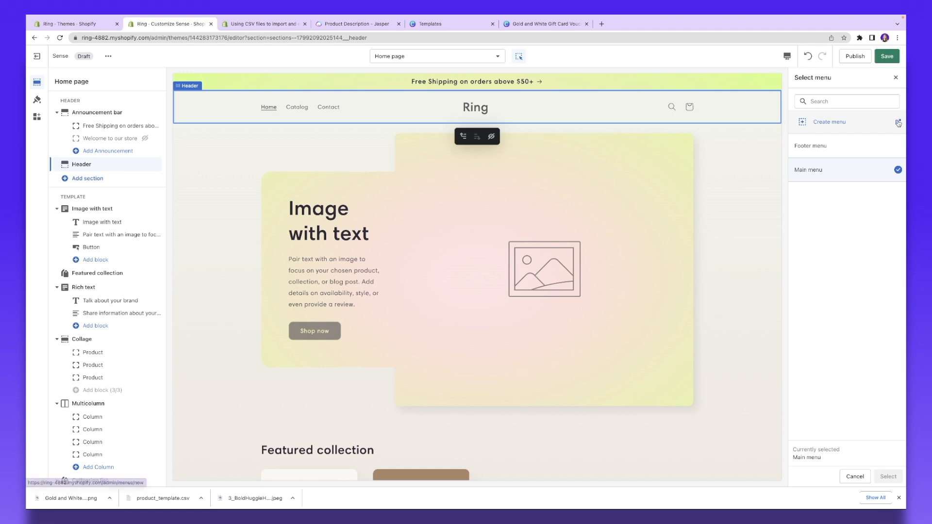
click(899, 124)
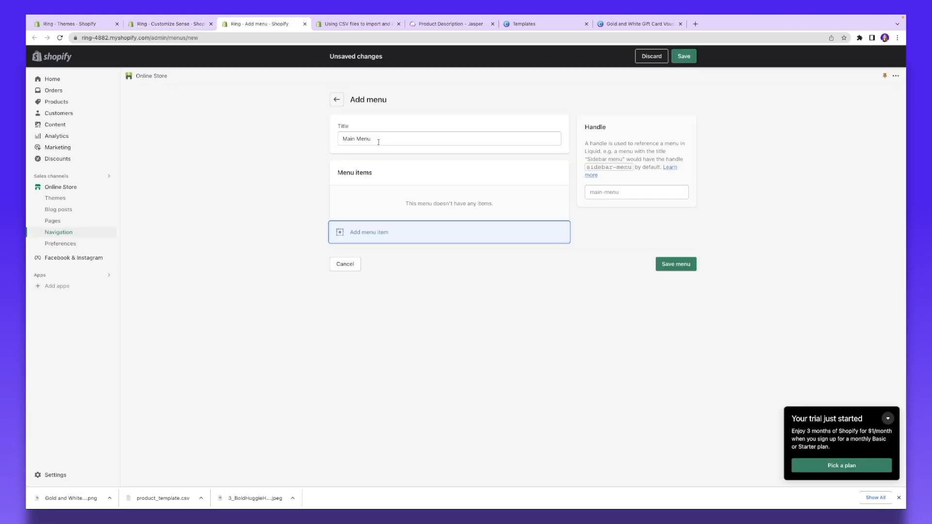
click(345, 234)
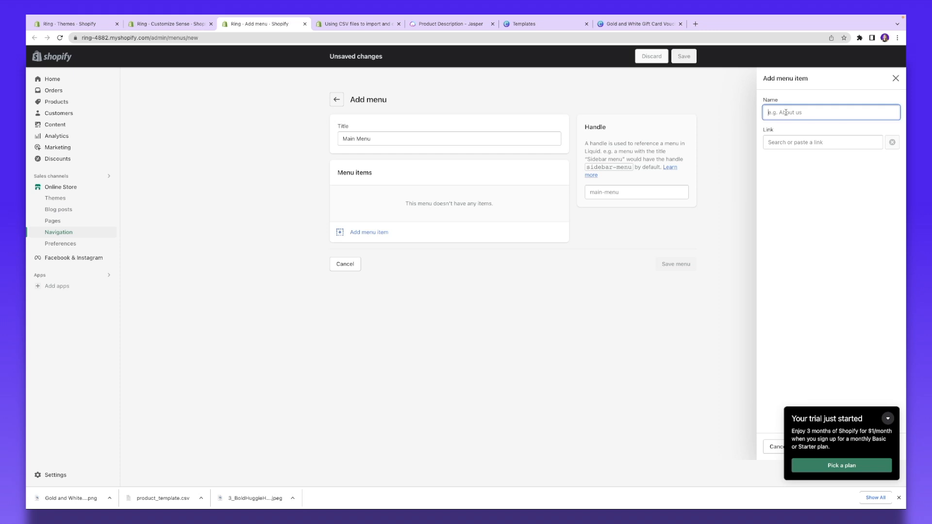
text(Shop)
click(811, 142)
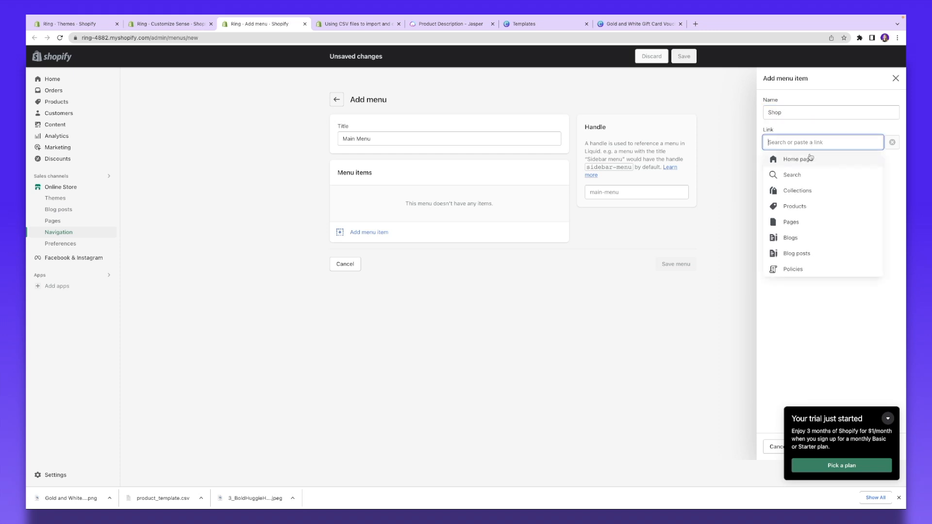
click(810, 194)
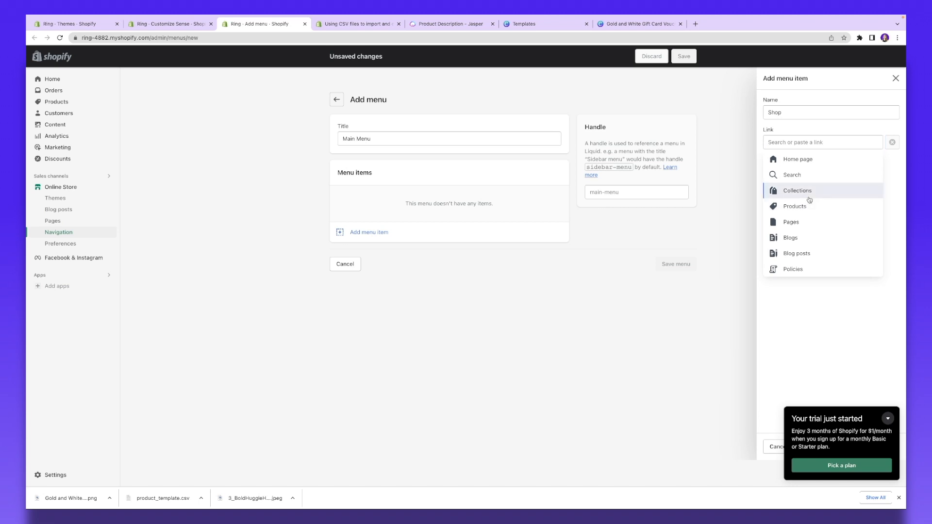
click(807, 207)
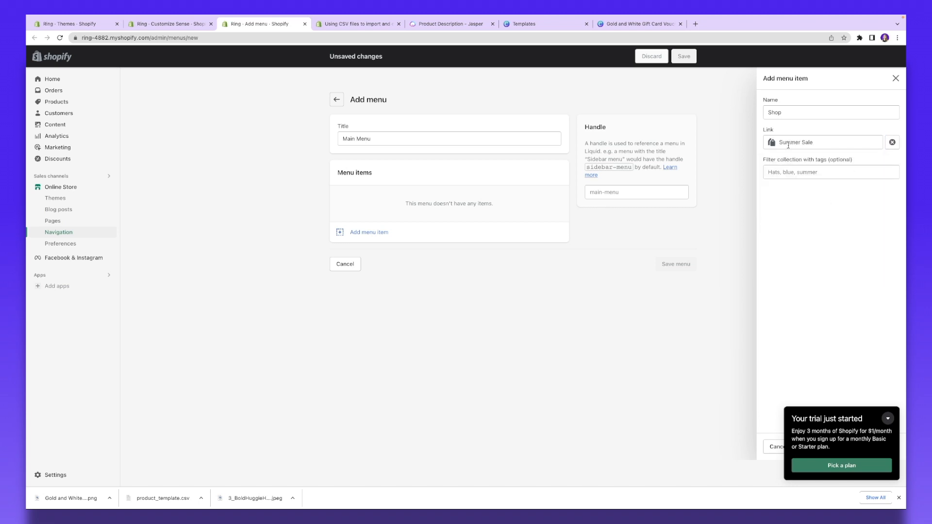
click(805, 173)
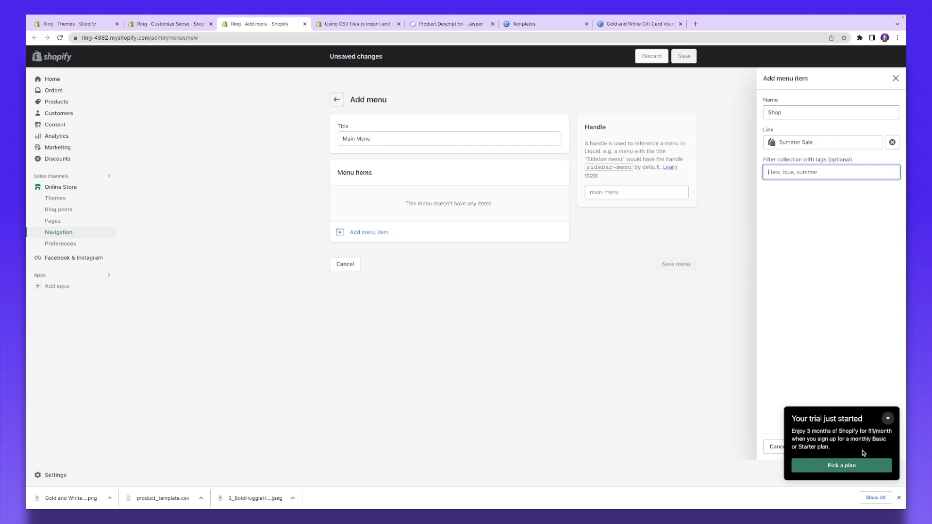
click(889, 420)
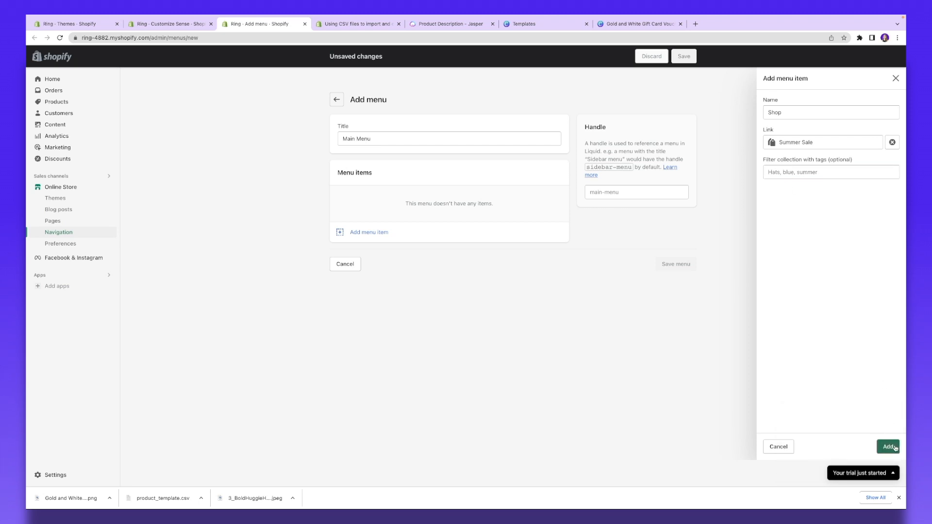
click(888, 447)
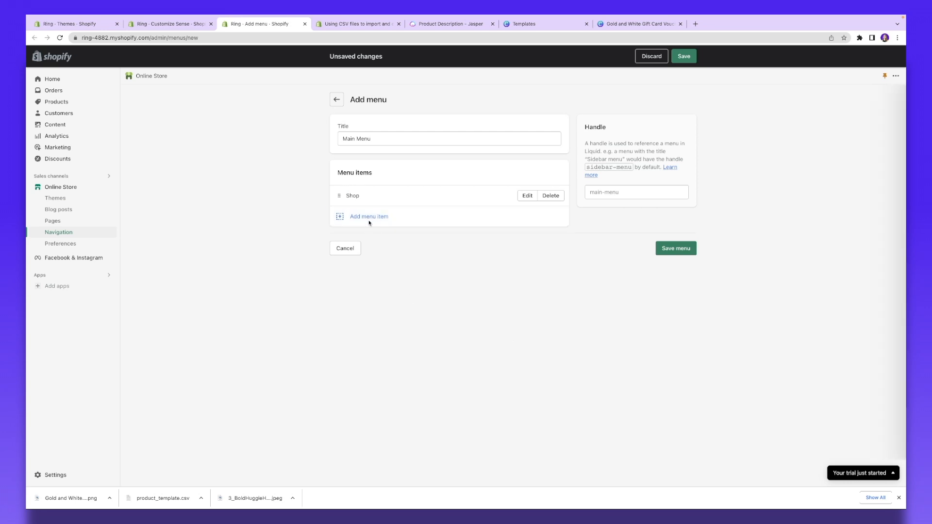
Step: Add an 'About us' item linked to the Home page and save the Main Menu
click(369, 222)
text(About us)
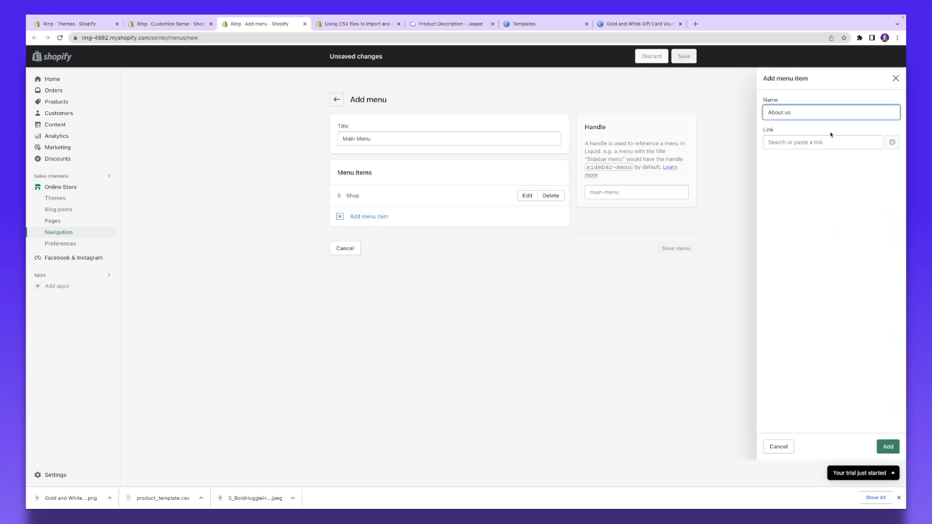
click(817, 142)
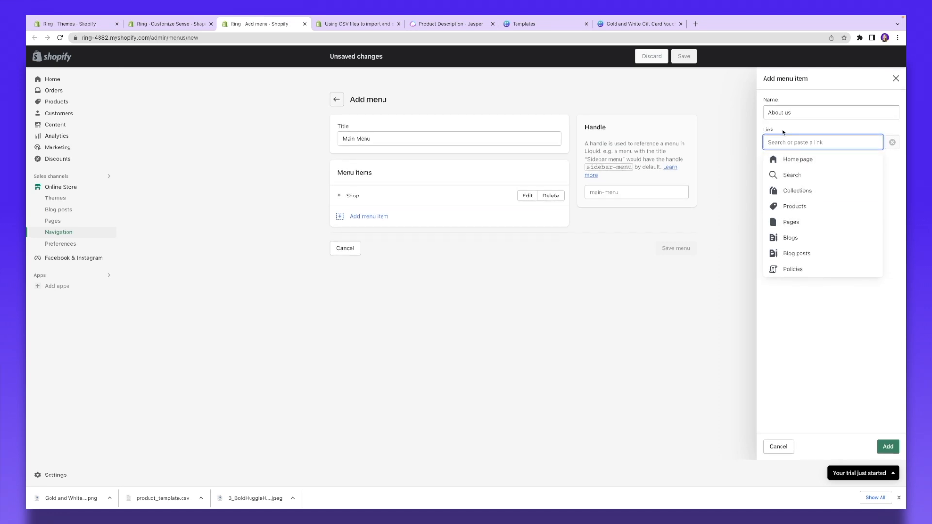
click(811, 163)
click(888, 446)
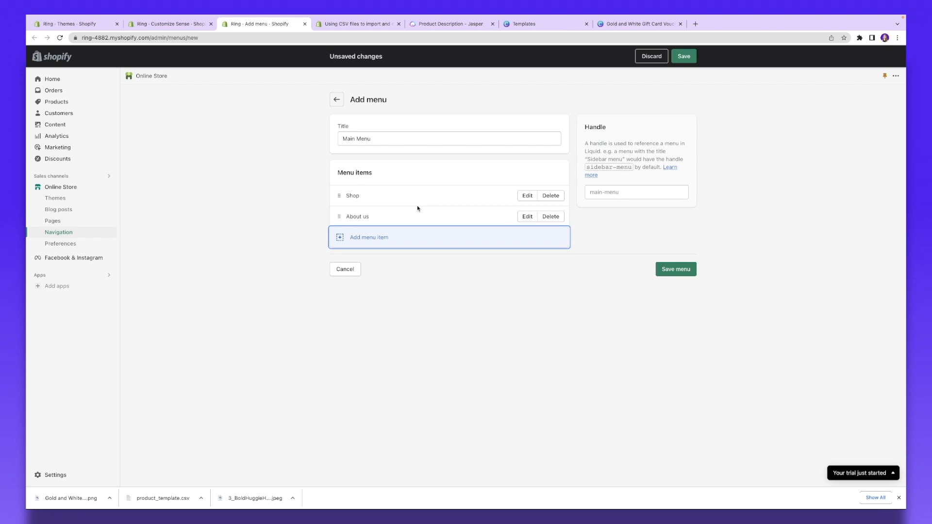
click(685, 76)
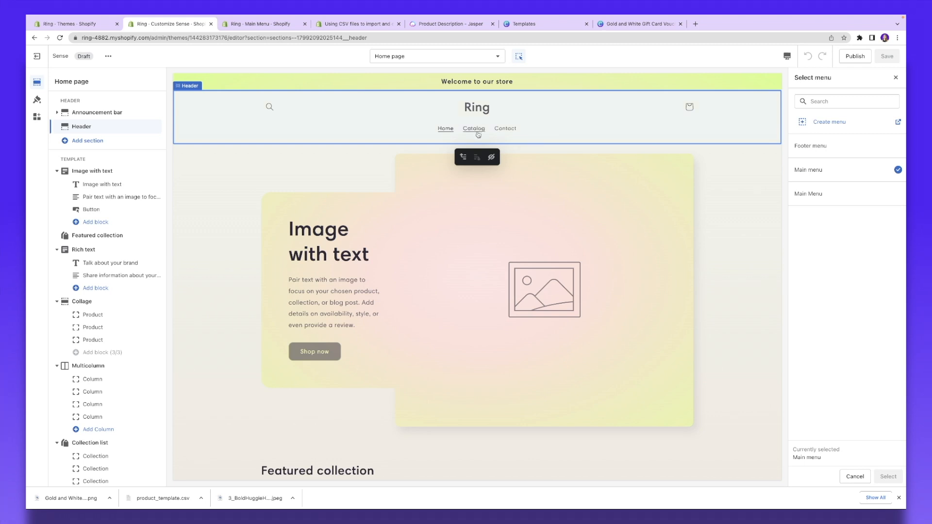
Step: Use Main Menu for the header navigation and set Sticky header to Always
click(838, 193)
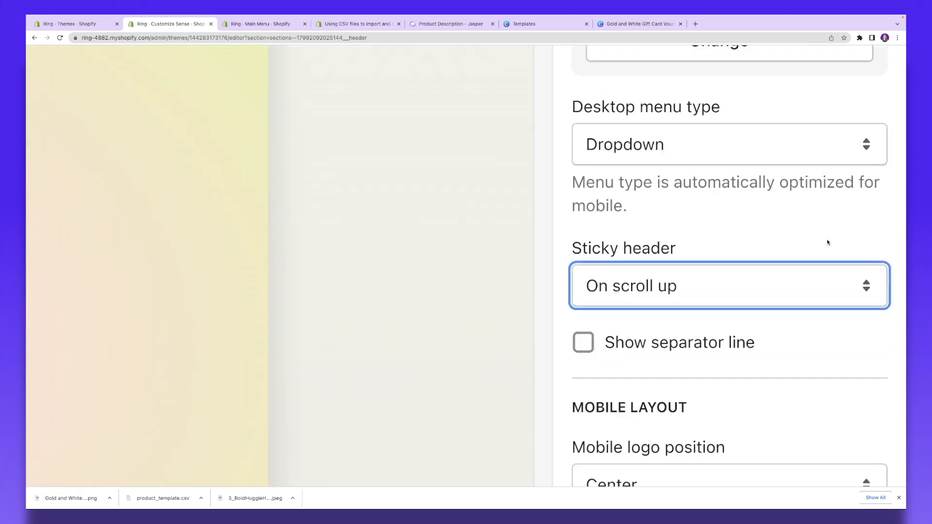
click(742, 283)
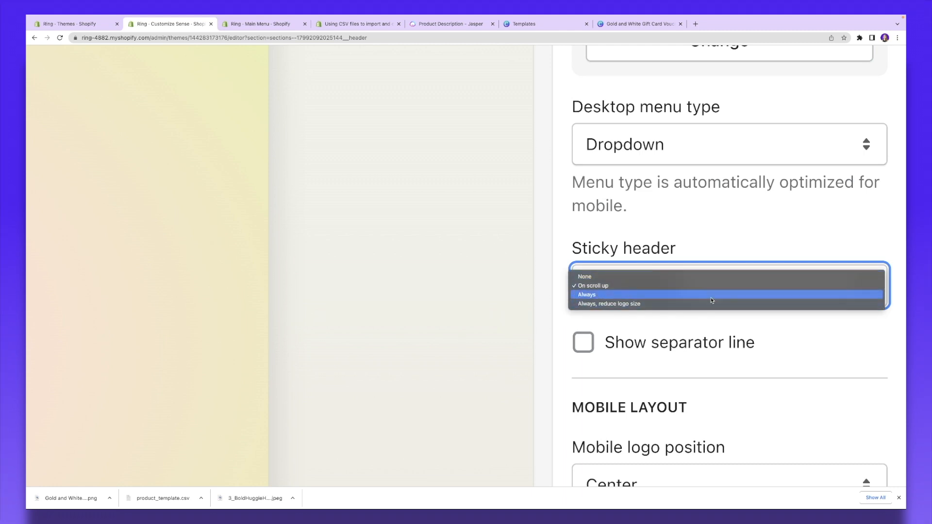
click(712, 295)
click(738, 292)
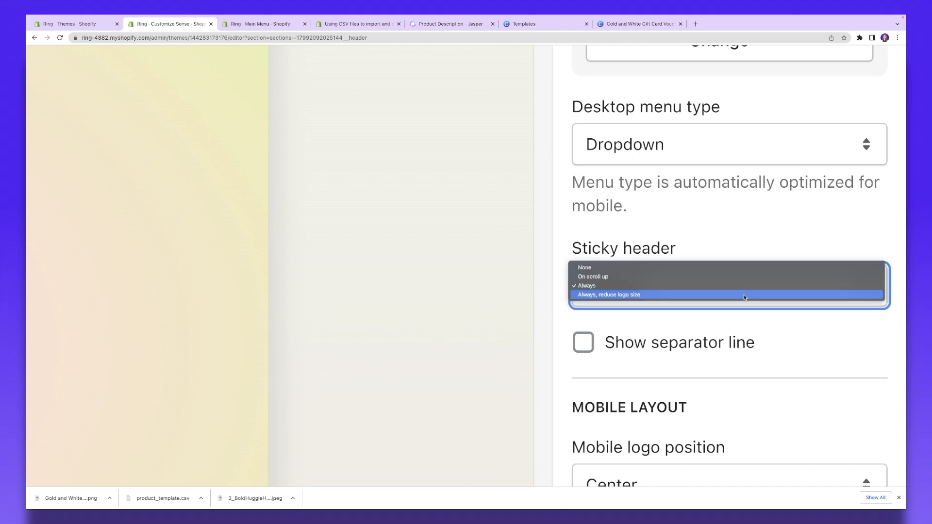
click(744, 296)
click(746, 297)
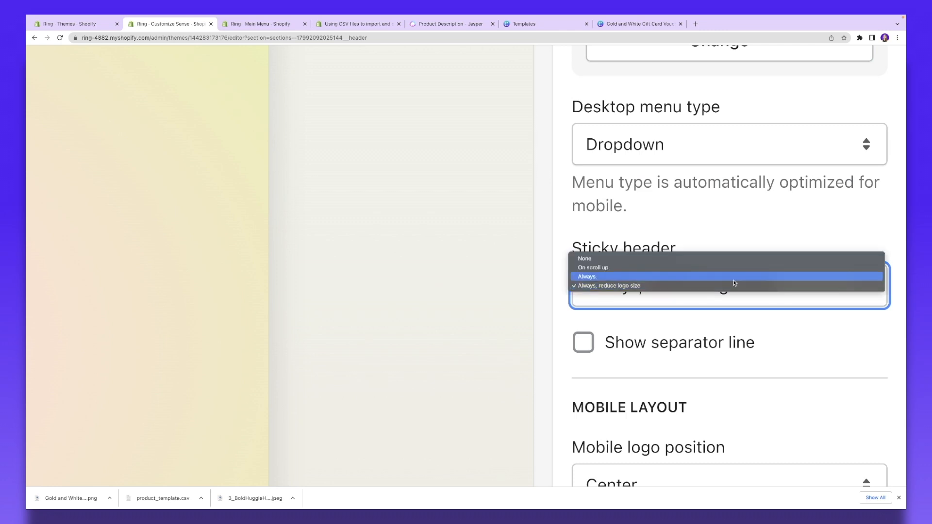
click(746, 291)
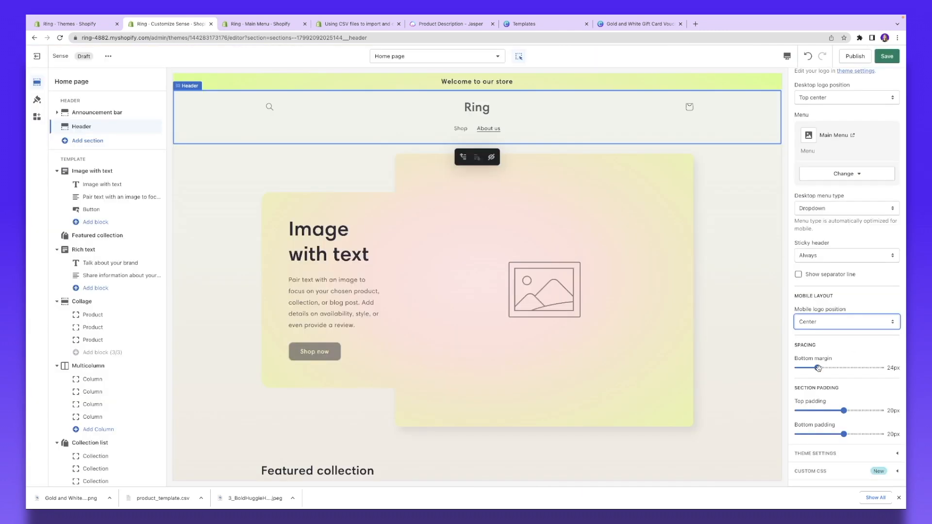
Step: Increase the header's bottom margin to 40px
drag(816, 368, 831, 367)
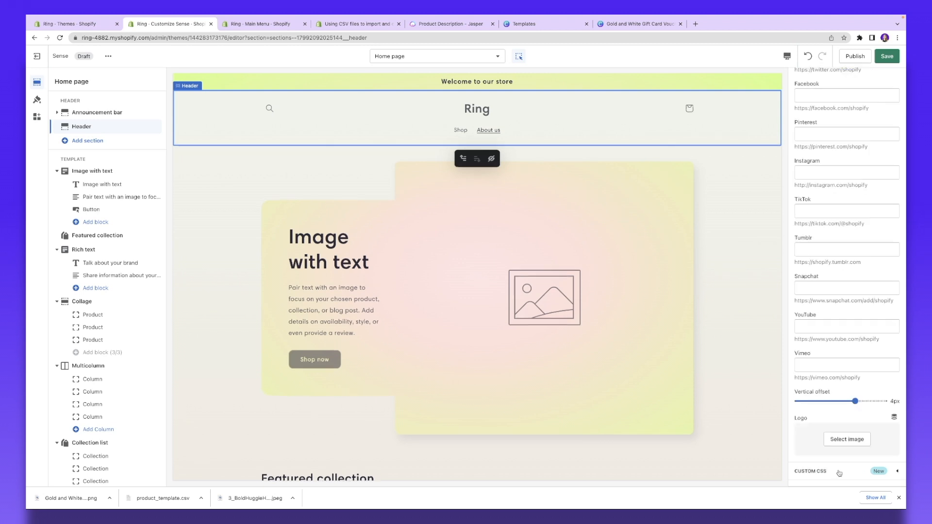
click(838, 472)
scroll(823, 434, down, 3)
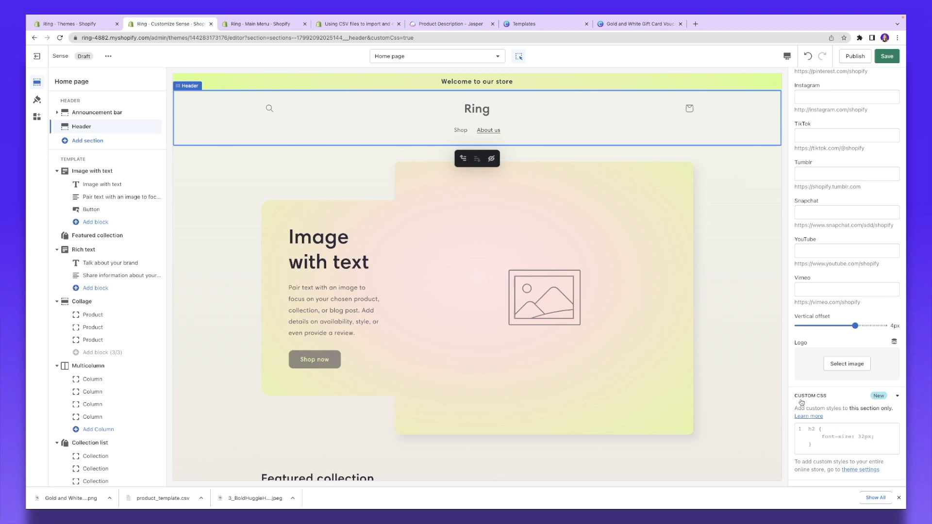
click(105, 173)
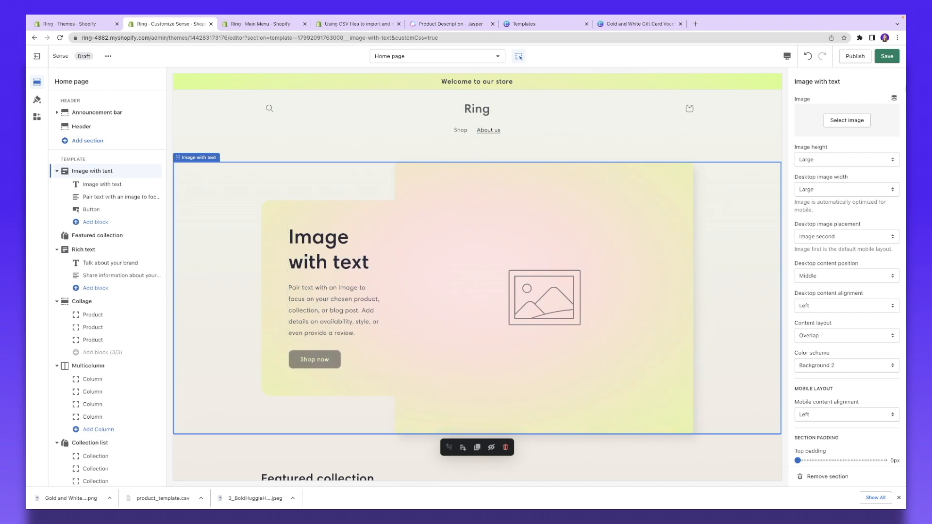
Step: Set the Image with text section's picture to the free photo of a couple holding hands
click(848, 121)
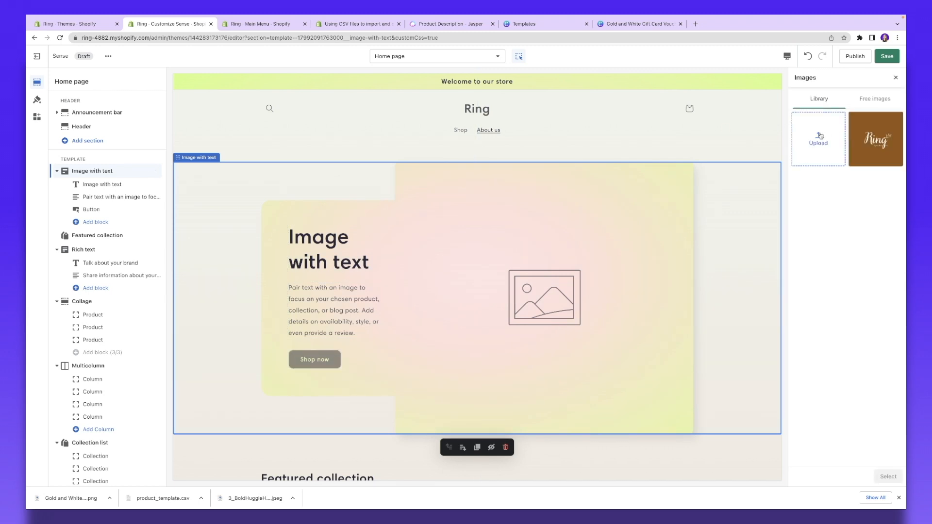
drag(62, 500, 827, 132)
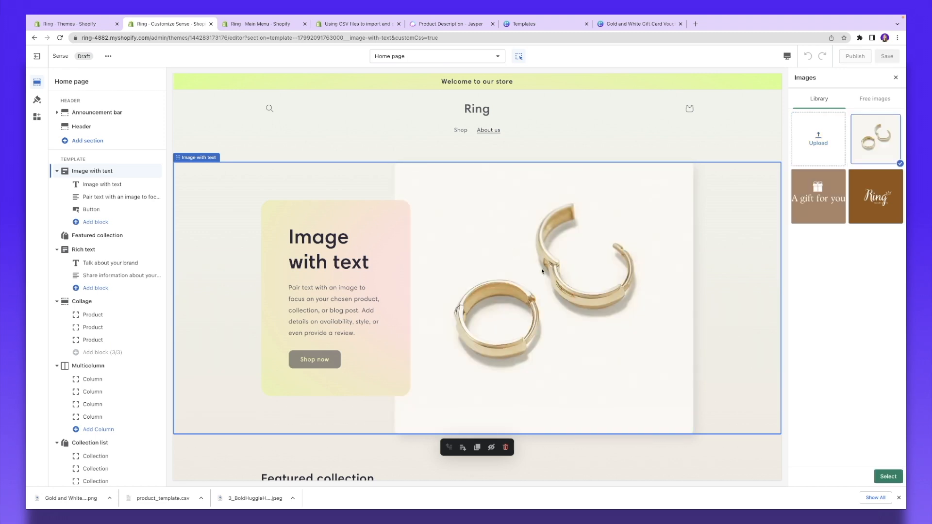
click(879, 103)
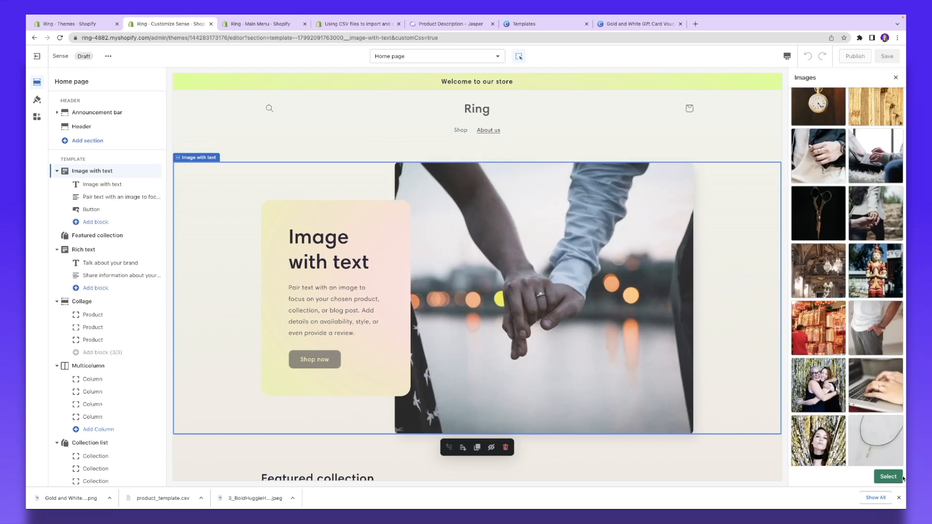
click(902, 478)
Step: Set the section's image height to Medium
click(816, 163)
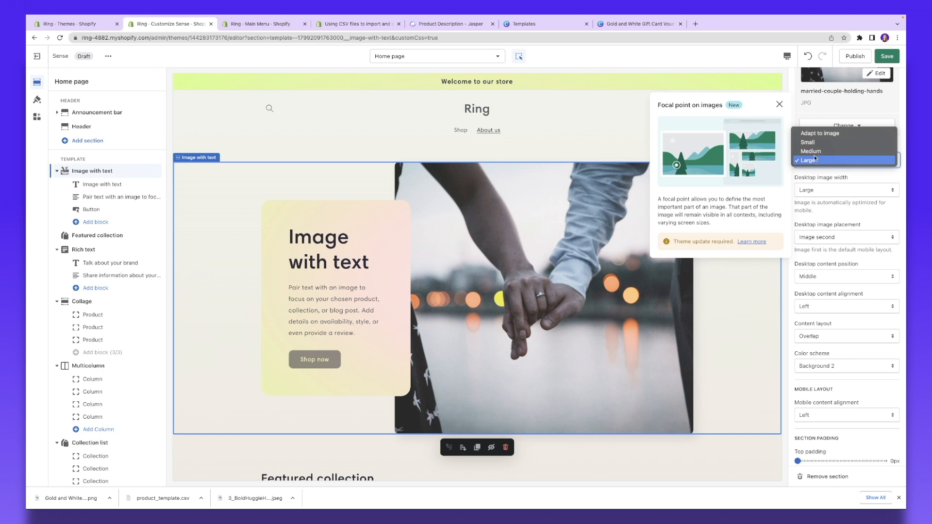
click(825, 151)
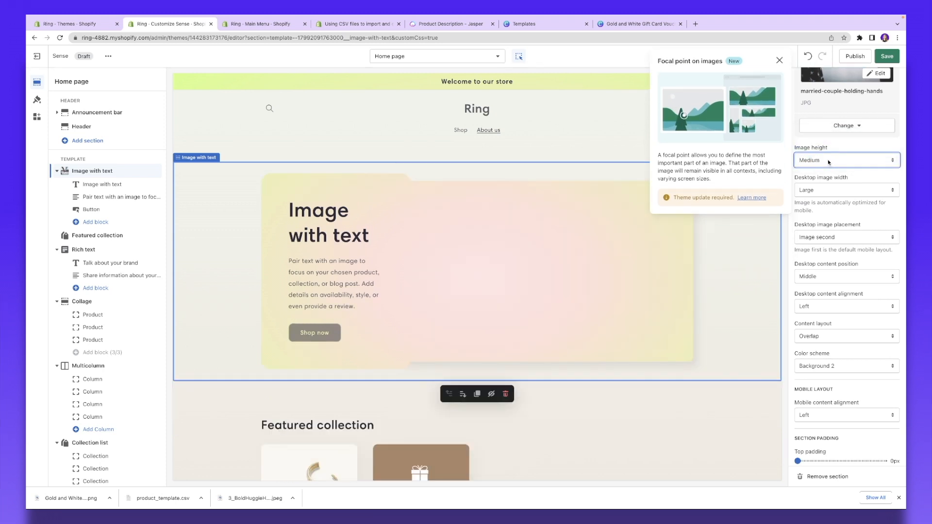
click(829, 160)
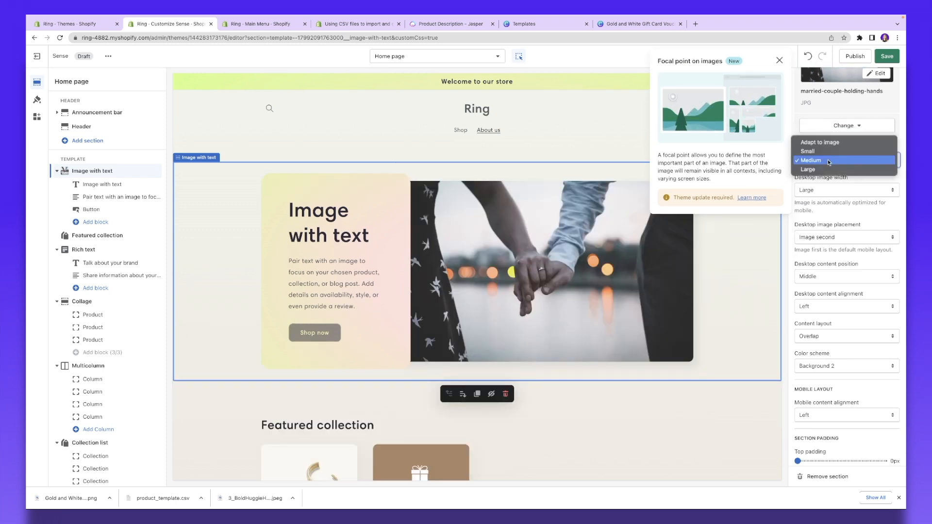
scroll(813, 100, down, 3)
scroll(829, 168, down, 1)
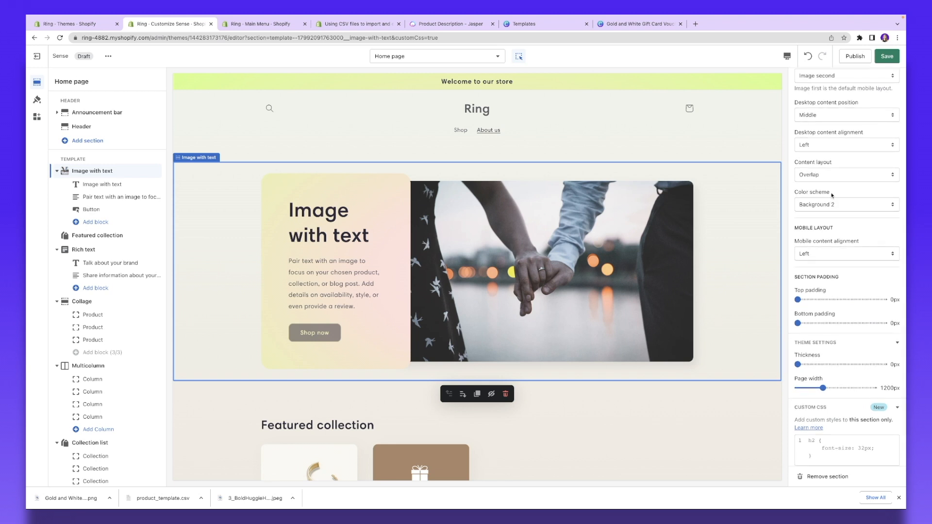
scroll(832, 195, down, 1)
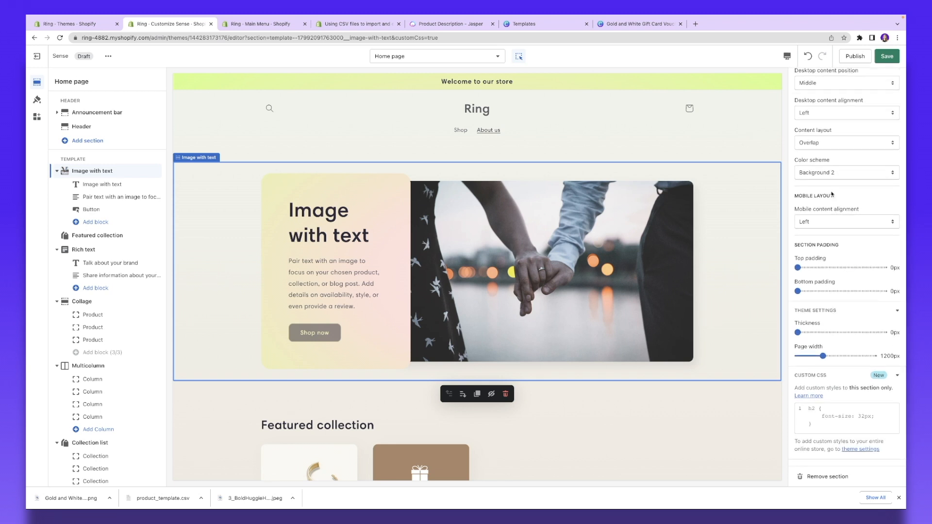
Step: Try a Large heading in the rich text section, then keep the heading size at Medium
click(77, 184)
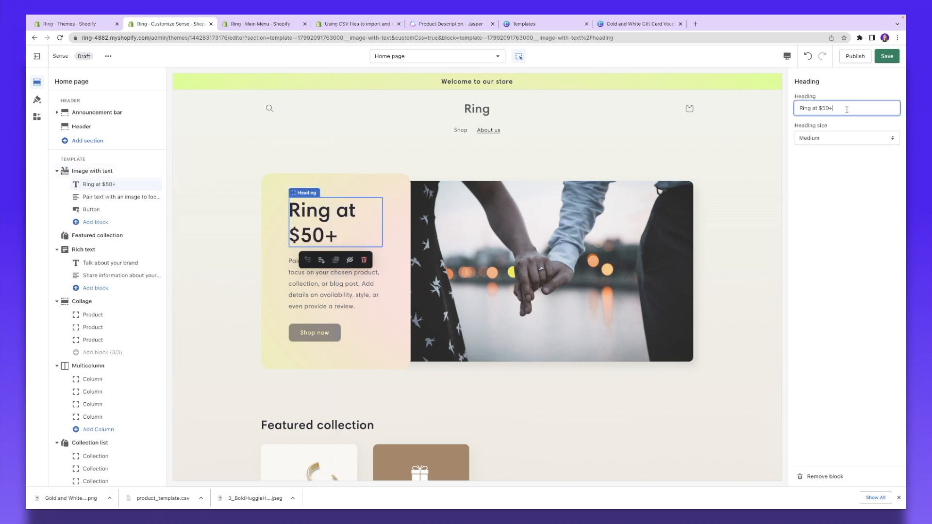
click(847, 138)
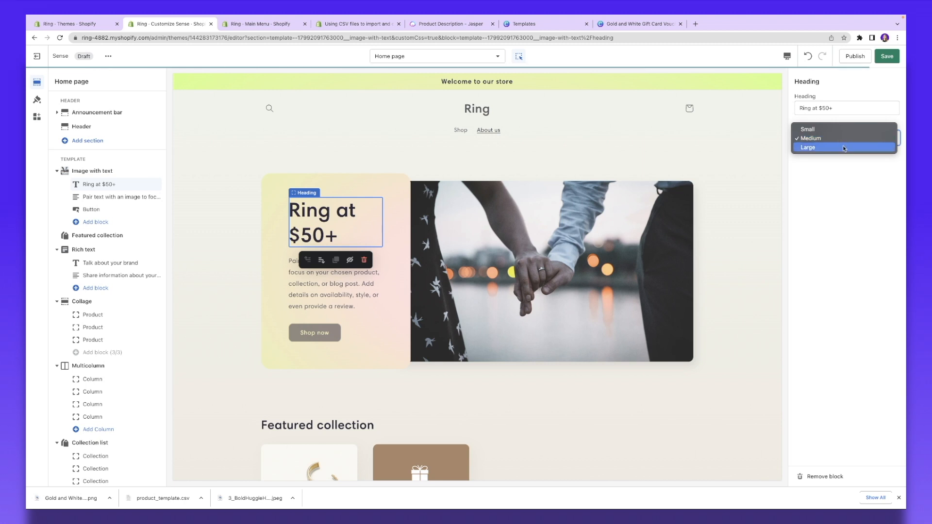
click(843, 145)
click(835, 138)
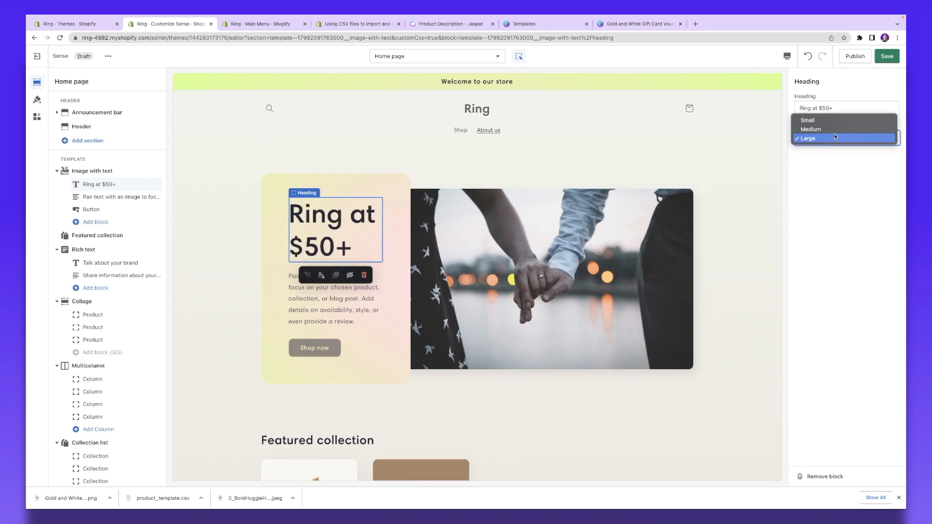
click(842, 129)
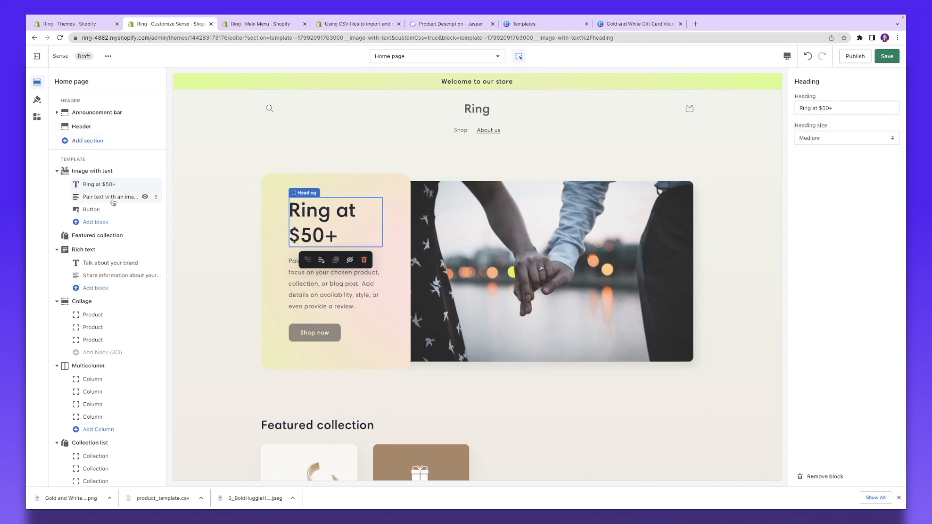
Step: Replace the rich text body with the Huggie Hoops description, keeping the Body text style
click(94, 198)
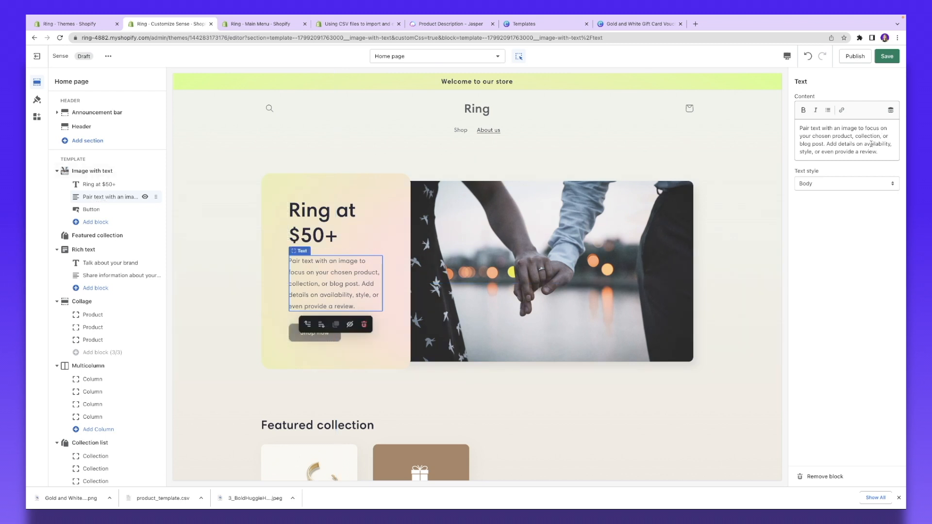
key(ctrl+a)
text(Our Real Huggie Hoops will add the perfect touch to your formal looks, as well as your everyday style. Whether you're at the office or out with friends, these incredible pieces of jewelry will give you stylish confidence. Crafted with great attention to detail, the quality of these hoops speak for themselves – you won't find any better quality anywhere else!)
click(840, 238)
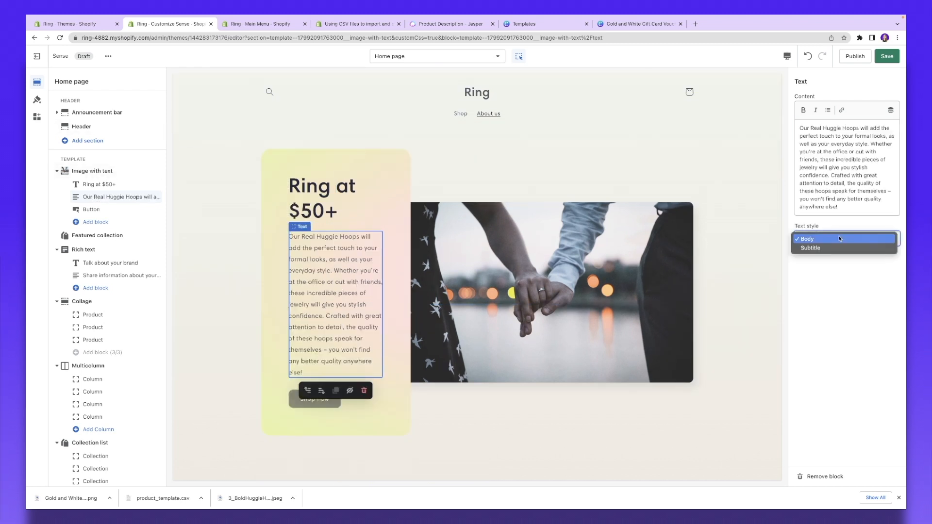
click(839, 236)
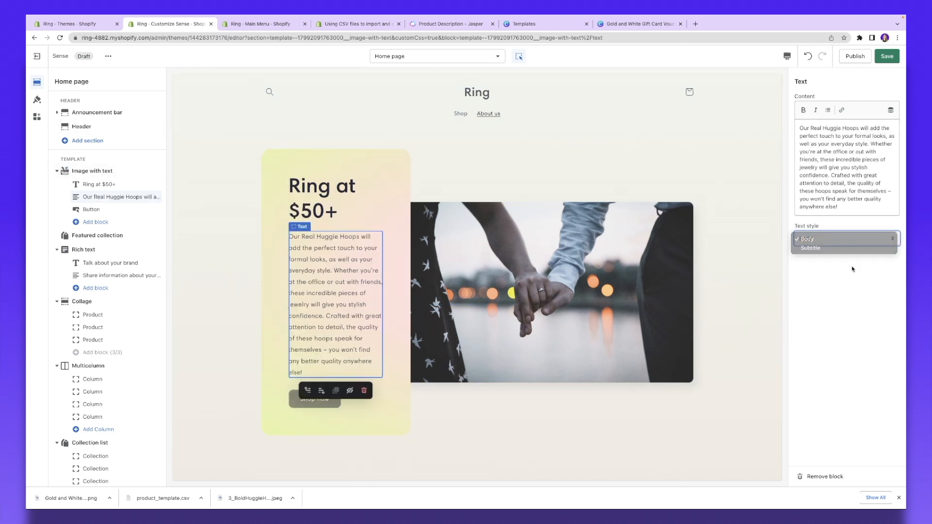
Step: Link the rich text button to the Gold Huggie Hoops product
click(93, 213)
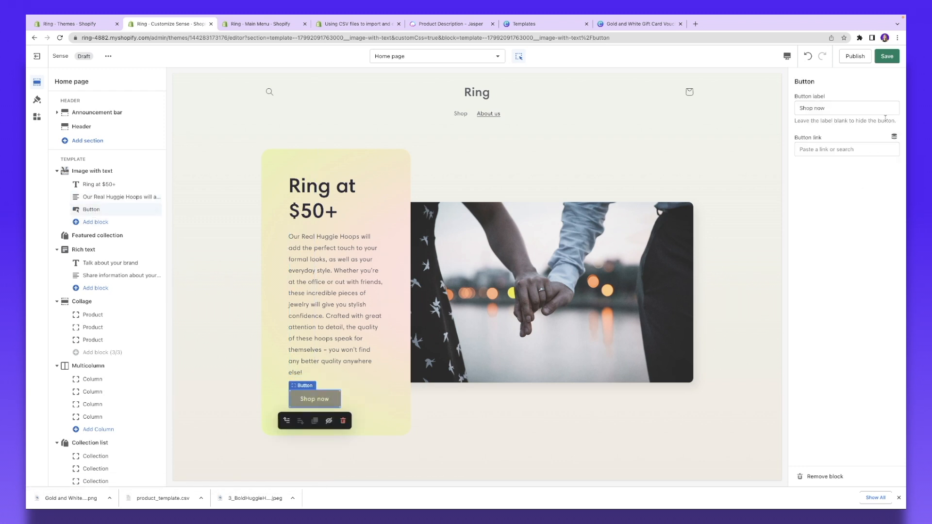
click(835, 111)
key(ctrl+a)
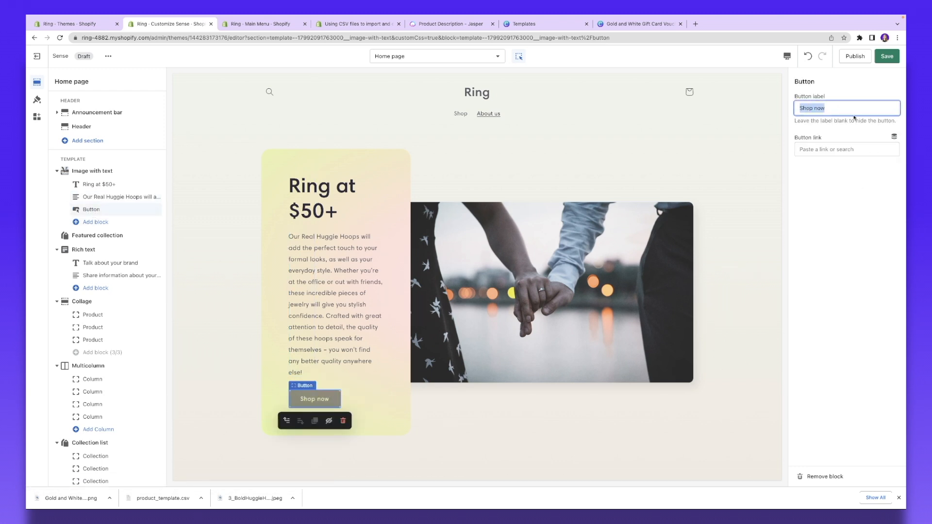
click(819, 150)
click(843, 186)
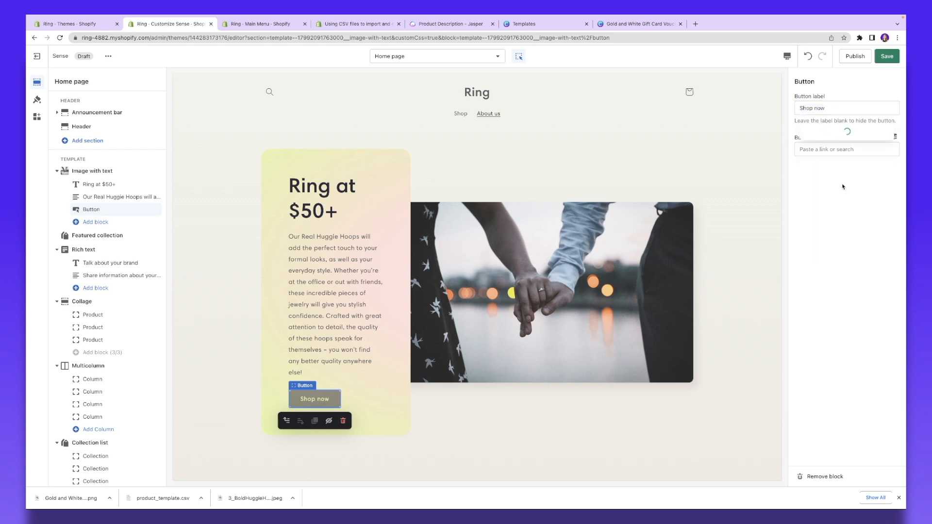
click(850, 119)
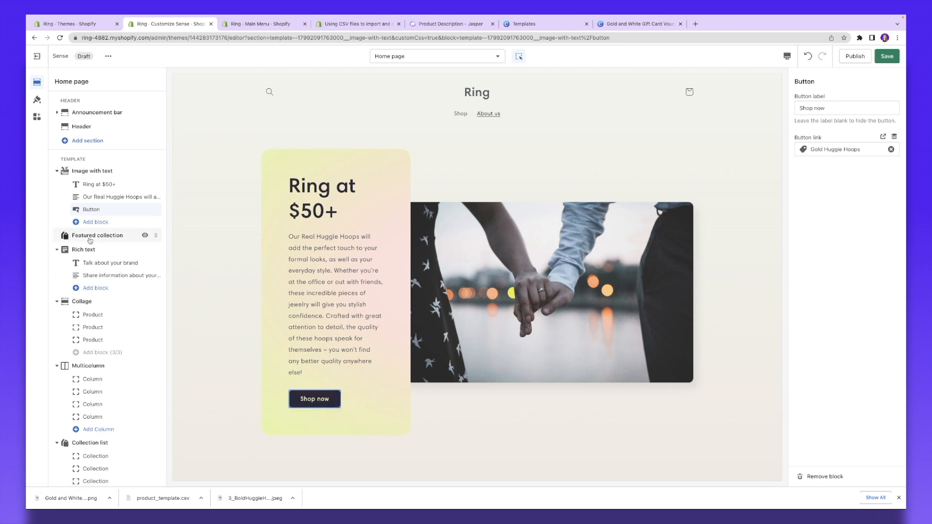
Step: Hide the Featured collection section from the home page
click(112, 235)
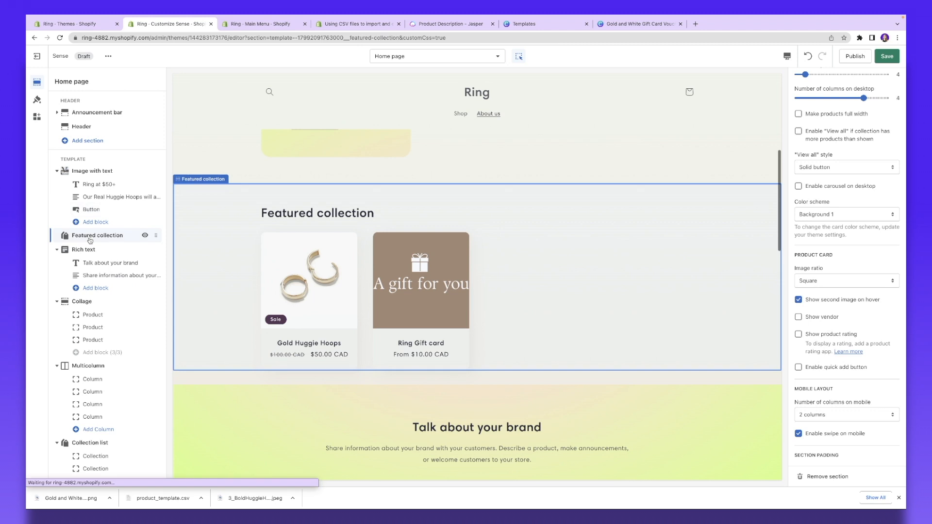
click(145, 236)
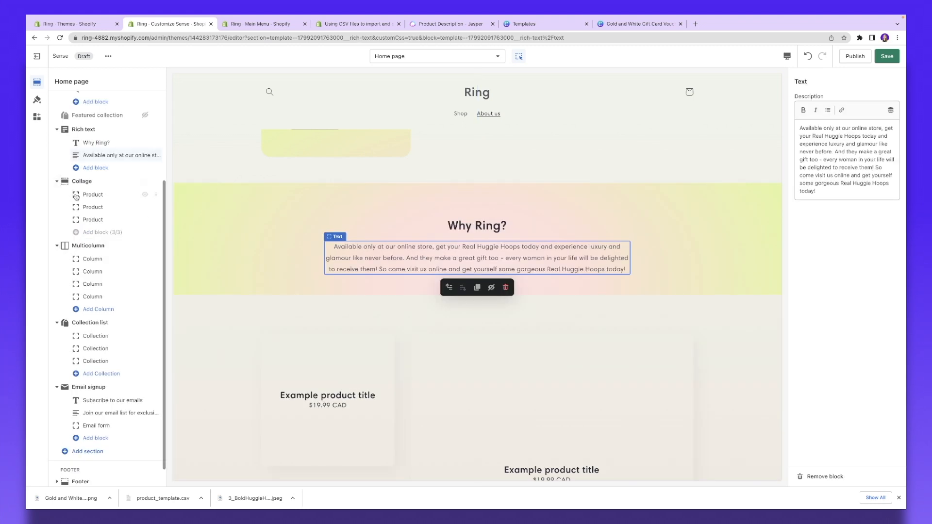
click(75, 182)
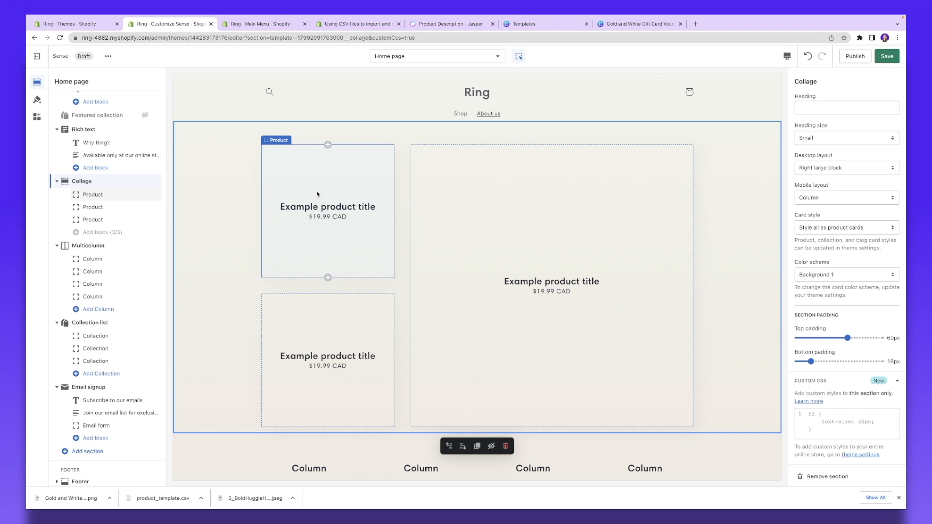
Step: Set the first Collage product block to Gold Huggie Hoops
click(302, 197)
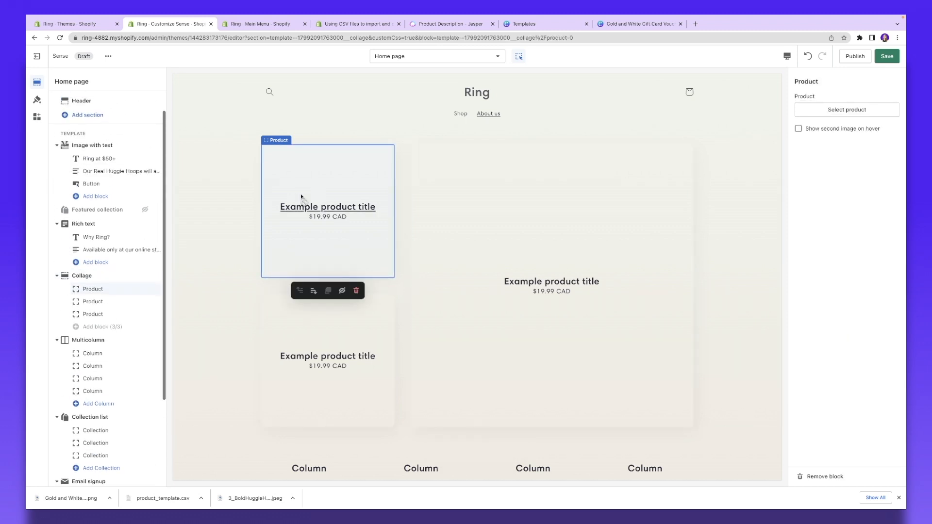
click(848, 109)
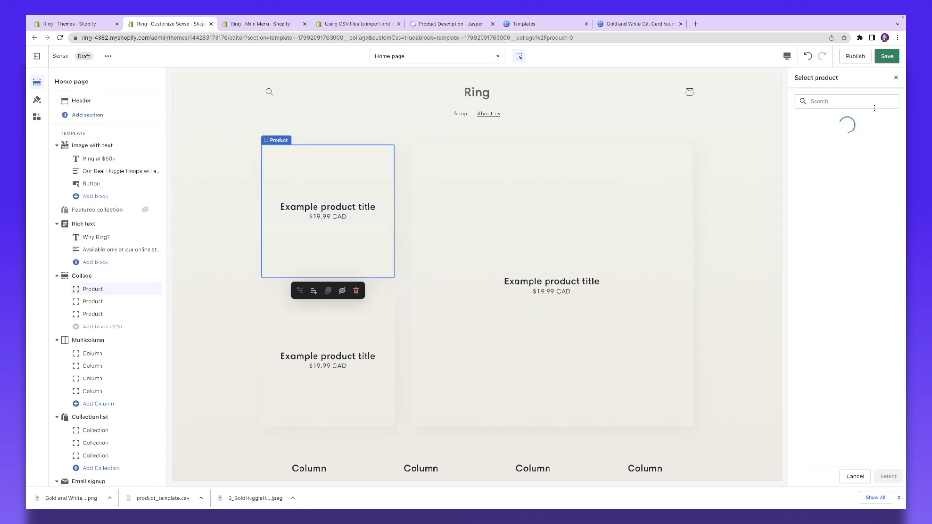
click(858, 148)
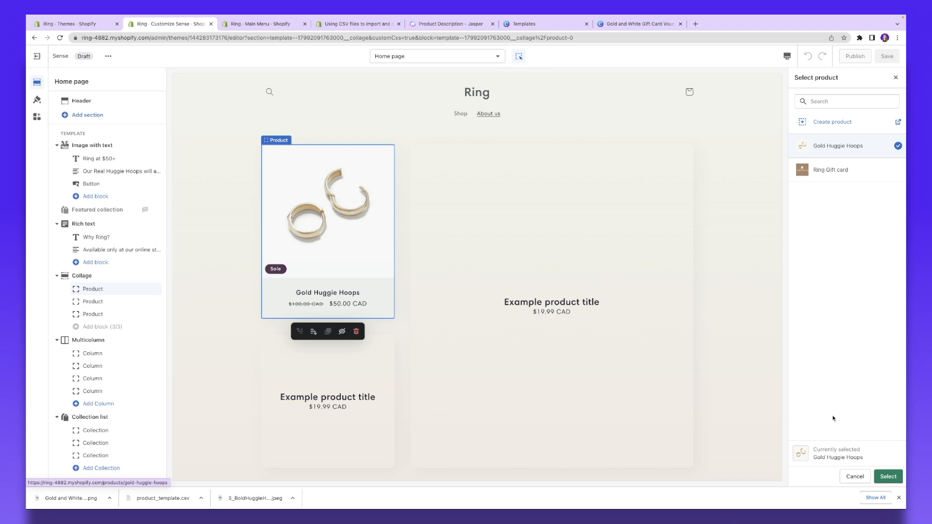
click(893, 476)
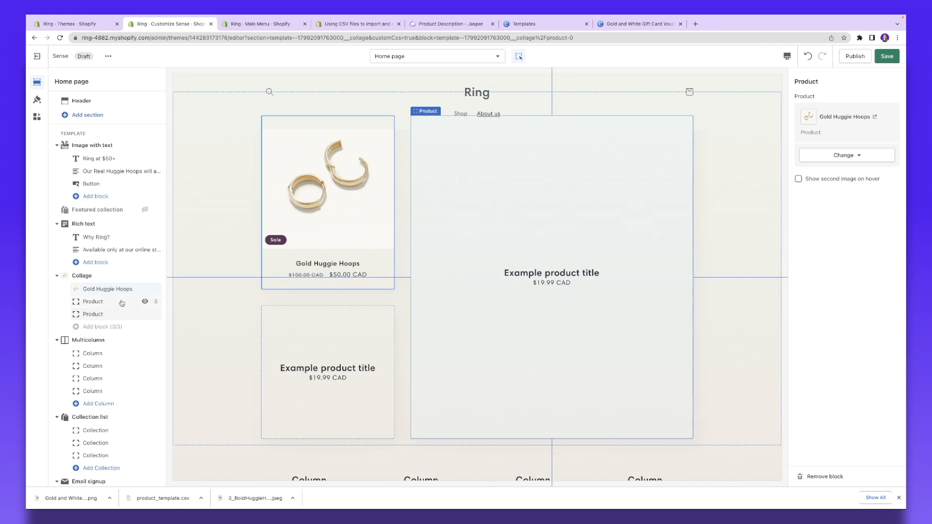
Step: Hide the second and third Collage product blocks
click(145, 301)
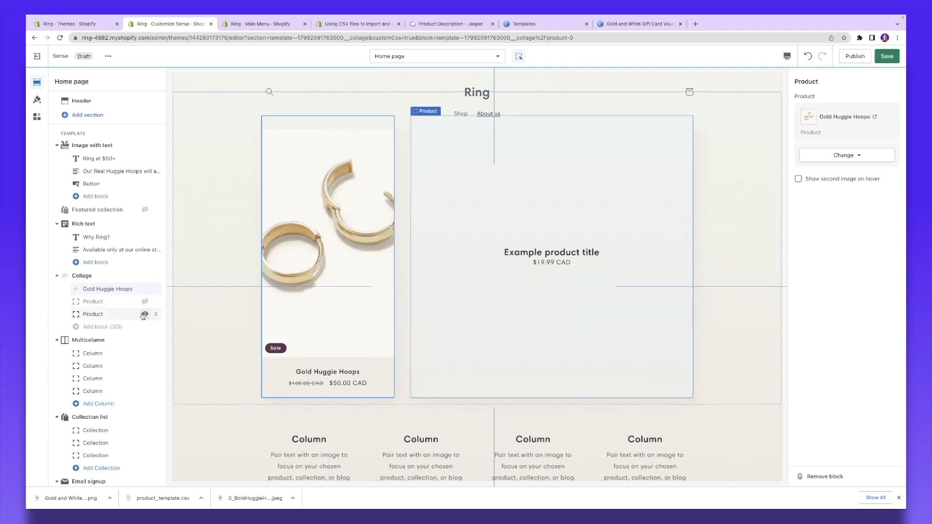
click(145, 314)
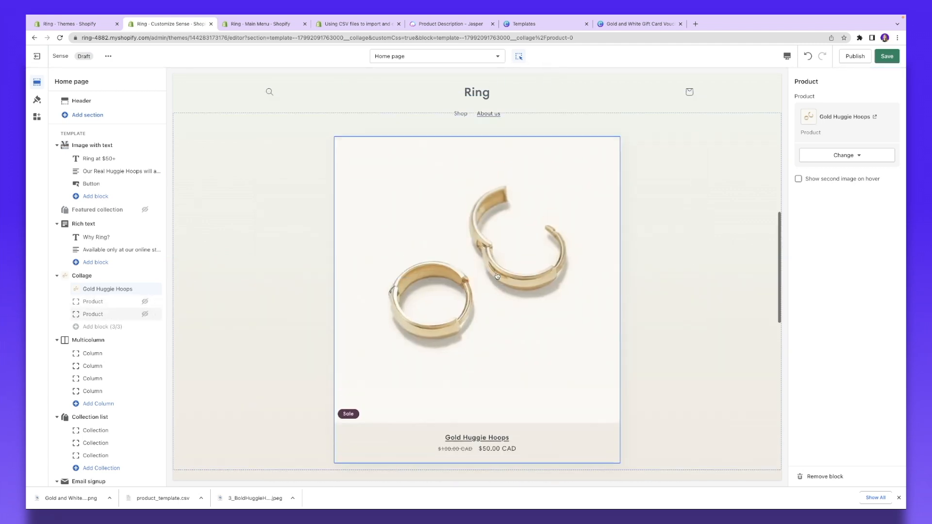
scroll(112, 299, down, 2)
click(83, 226)
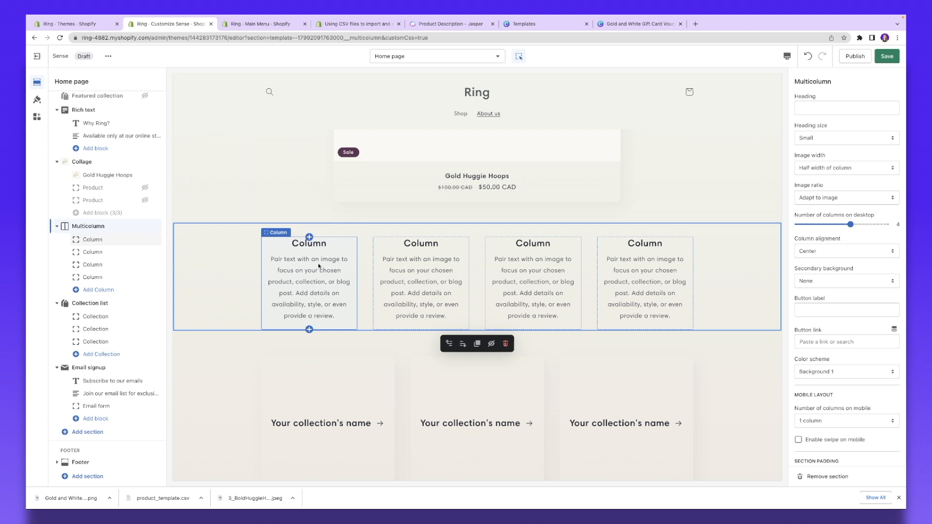
Step: Select the Email signup section's heading for editing
click(438, 252)
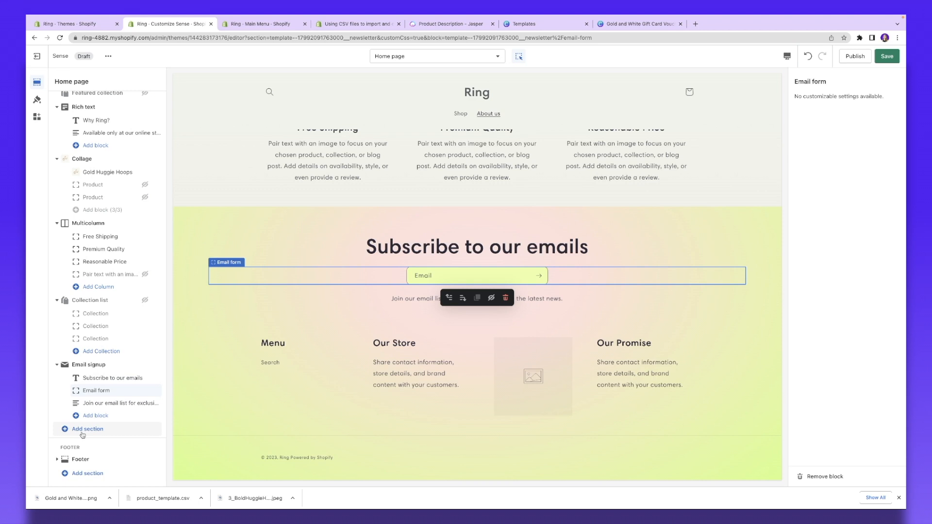
Step: Add a Blog posts section showing 3 News blog posts in 3 columns below the email signup
click(83, 429)
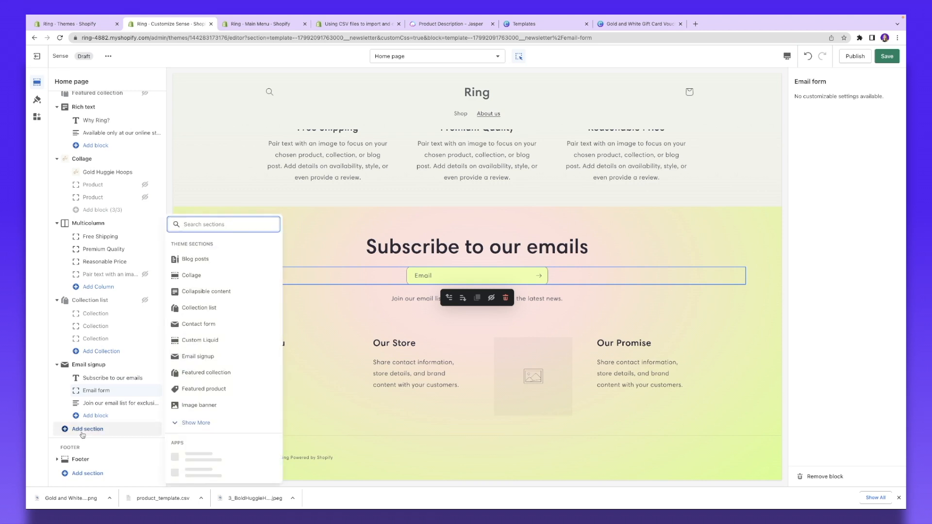
click(899, 497)
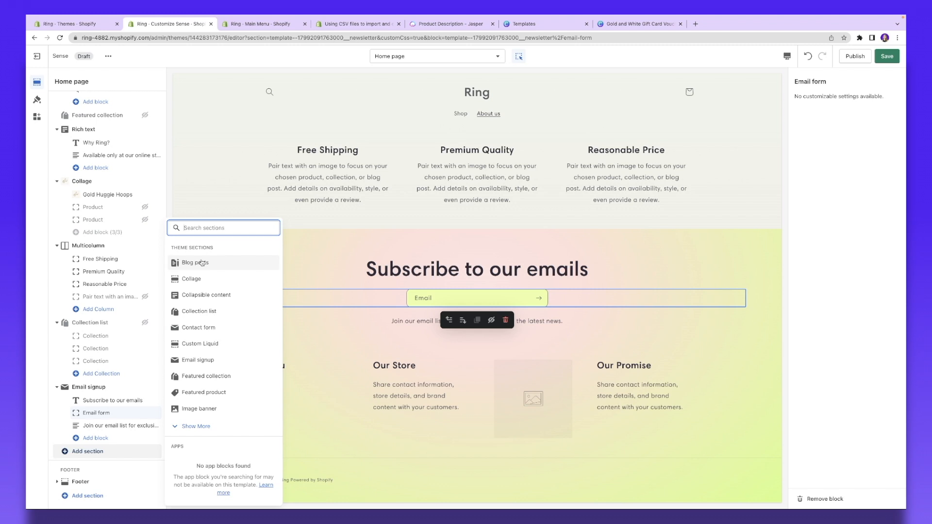
click(201, 263)
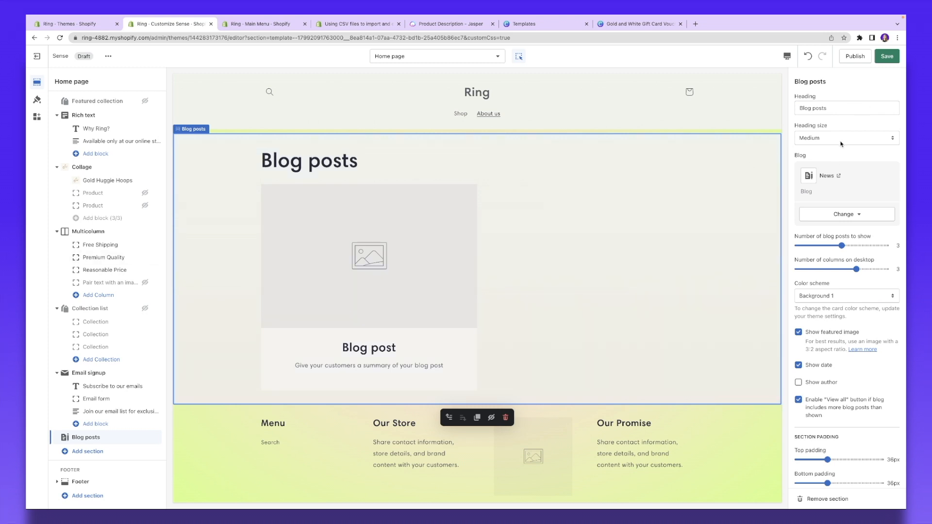
scroll(841, 144, down, 2)
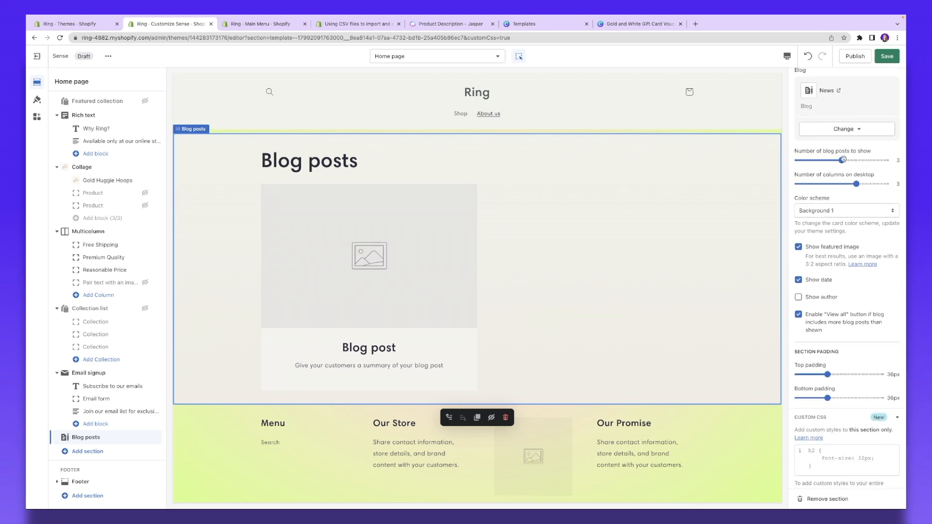
scroll(854, 213, down, 1)
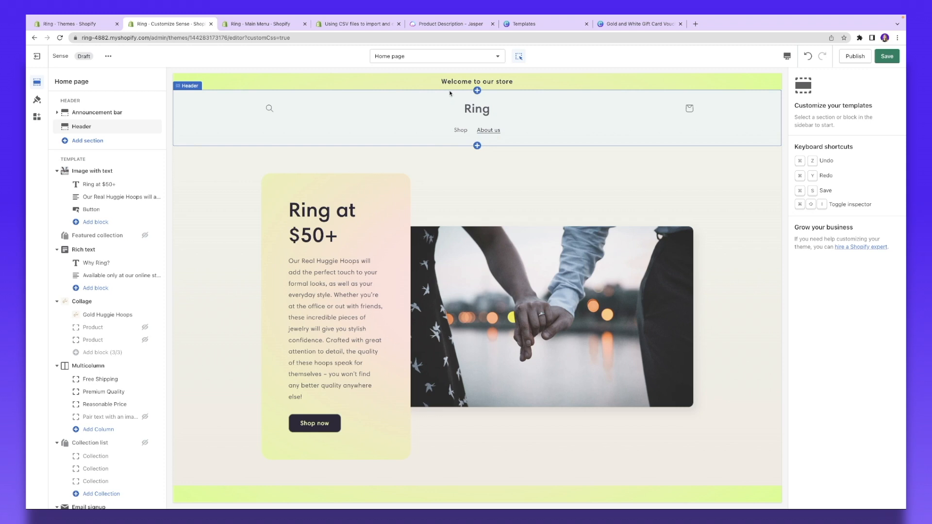
Step: Switch the preview to the Cart template and open the Ring Gift card product page
click(437, 56)
click(405, 229)
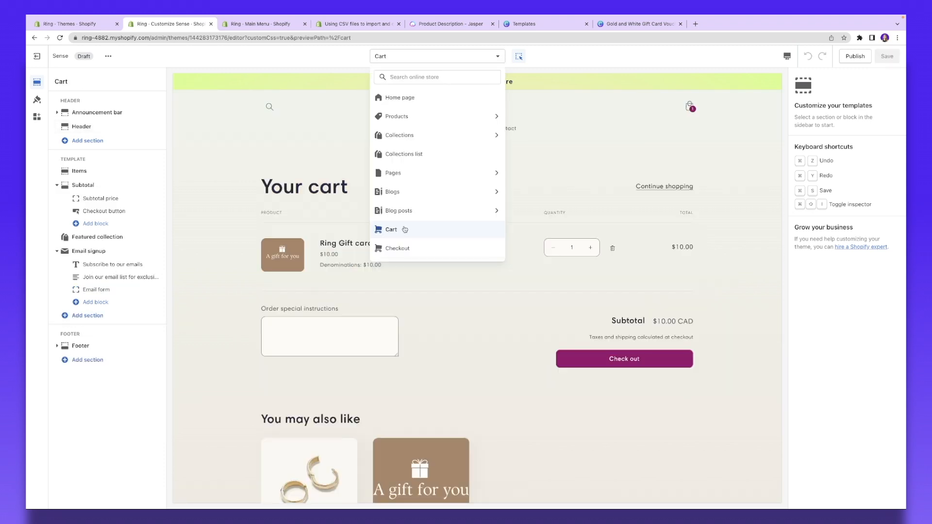
click(606, 189)
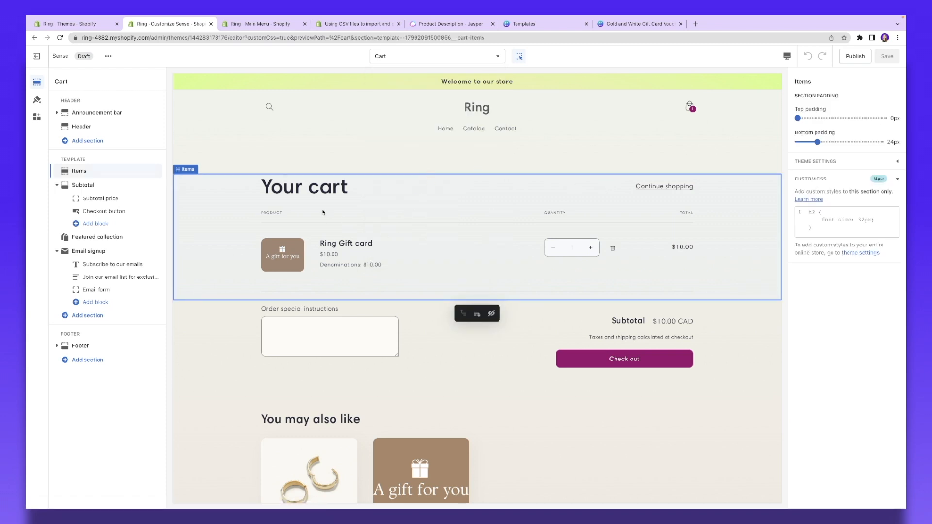
scroll(330, 210, down, 1)
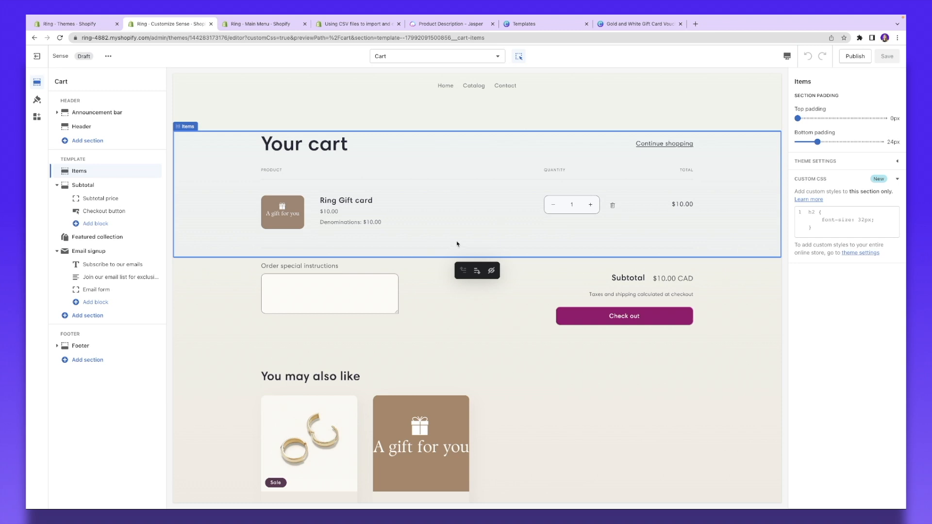
scroll(460, 245, down, 7)
scroll(474, 247, up, 5)
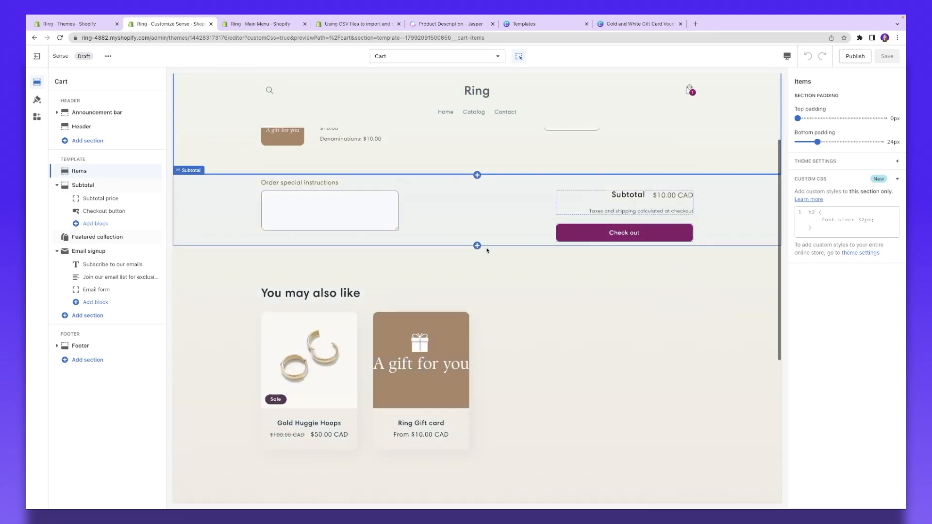
scroll(362, 219, up, 3)
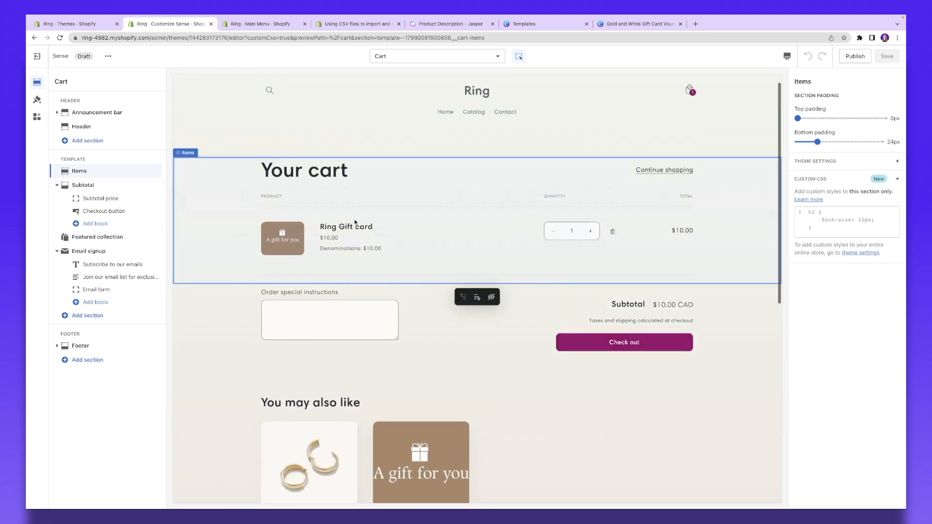
click(362, 224)
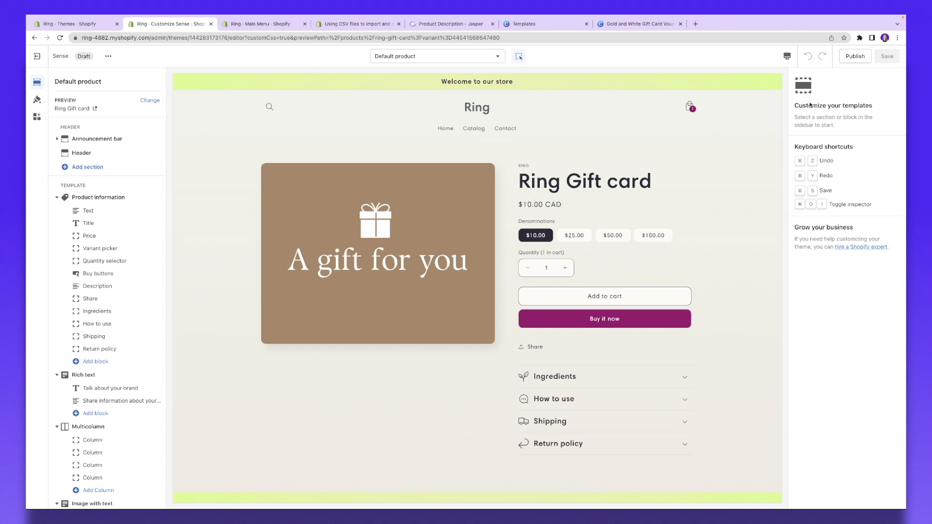
Step: Widen the store logo from 70px to 100px in theme settings
click(37, 100)
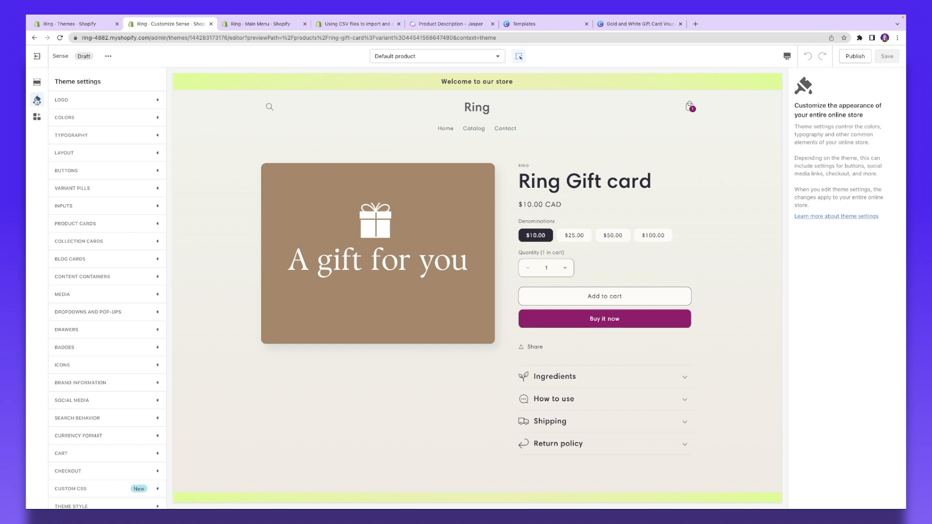
click(80, 101)
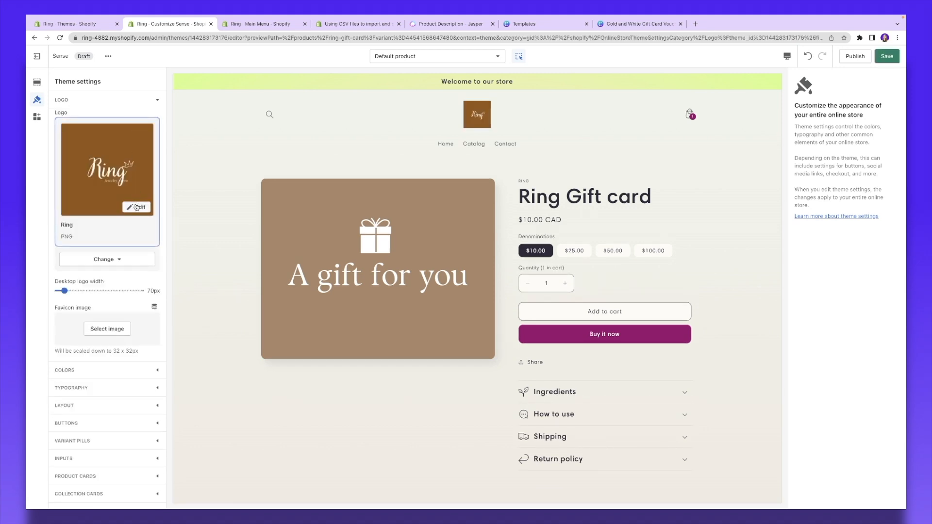
scroll(129, 235, down, 1)
drag(60, 265, 74, 262)
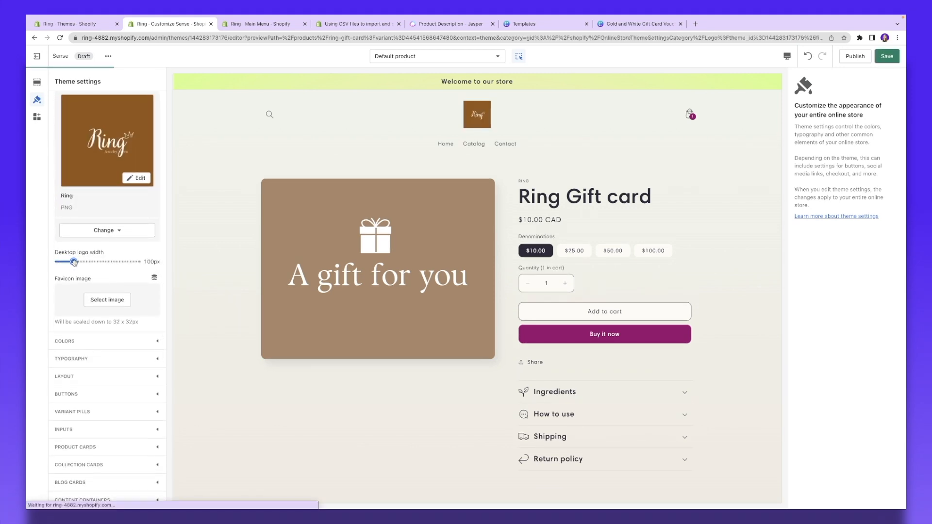
Step: Set Accent 1 to orange BE7520 and Accent 2 to off-white FDFBF7
scroll(102, 225, down, 3)
click(102, 224)
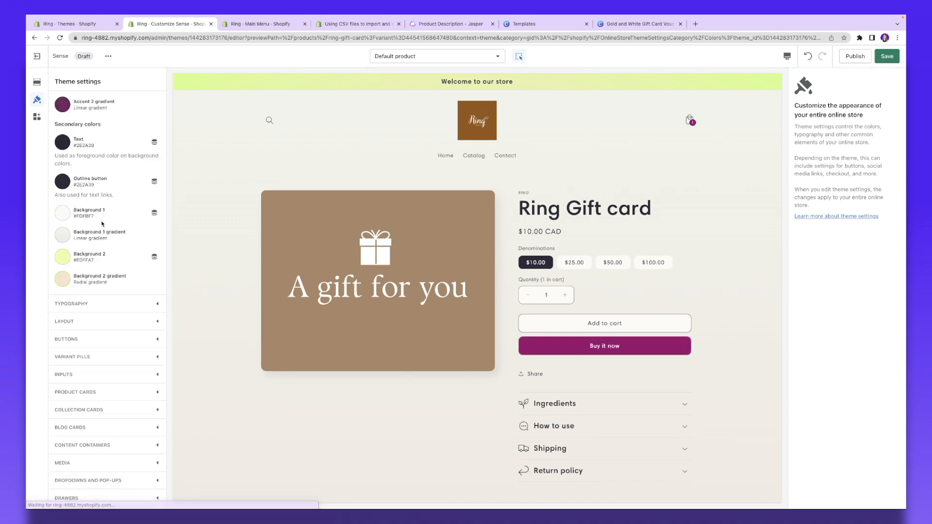
scroll(99, 141, up, 2)
scroll(98, 141, up, 3)
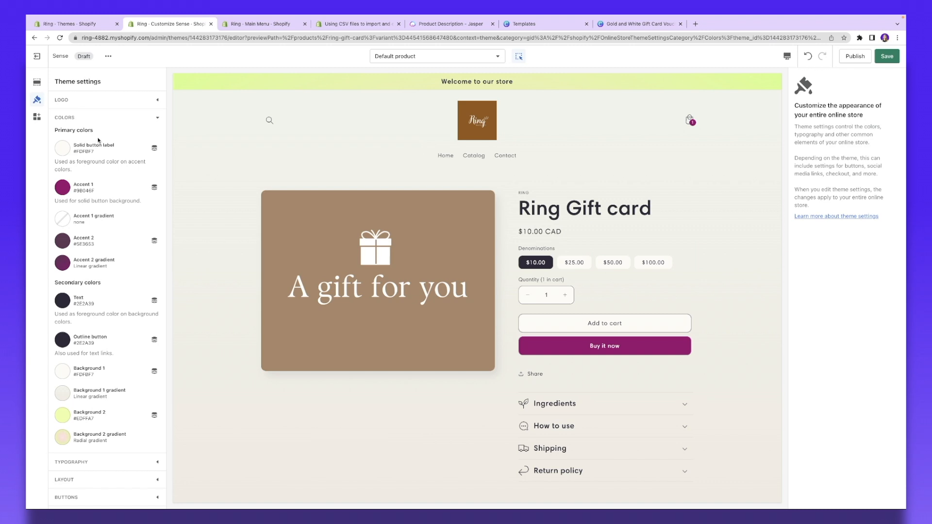
scroll(100, 141, down, 1)
click(68, 164)
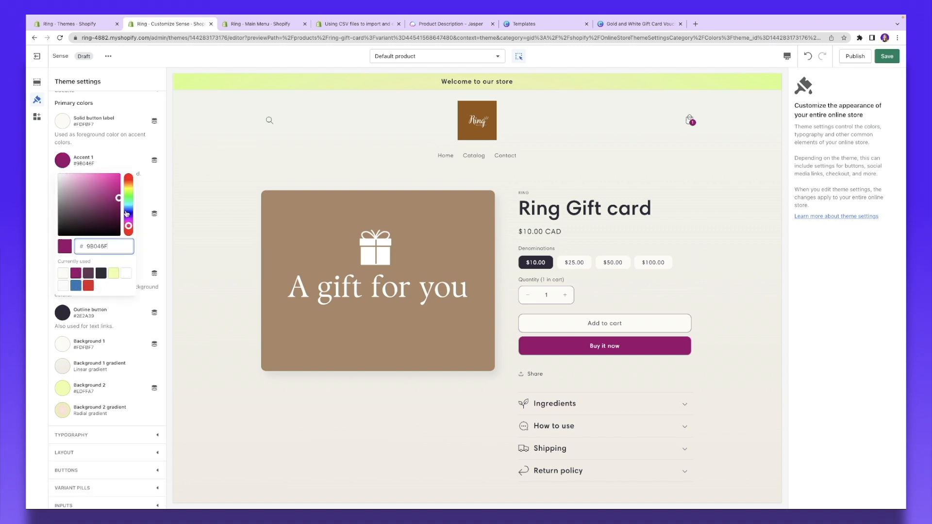
drag(129, 225, 128, 229)
click(90, 191)
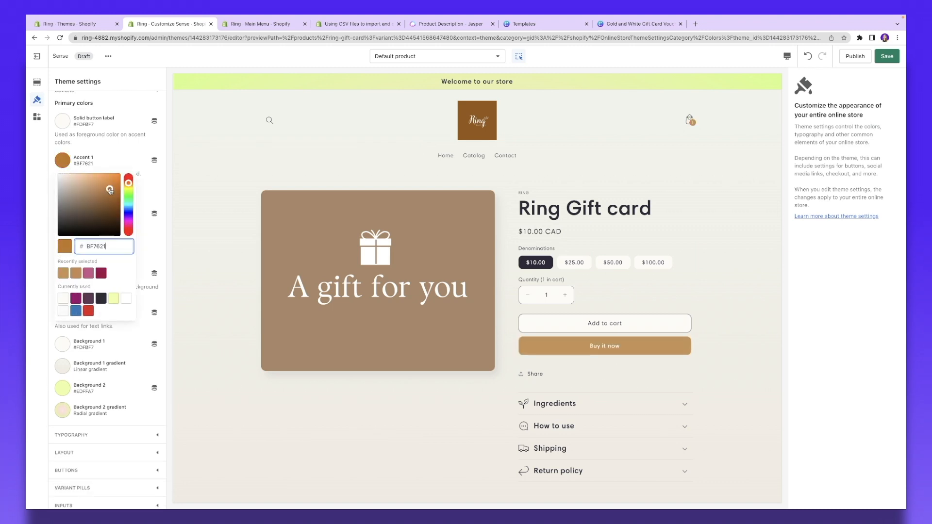
drag(109, 188, 110, 190)
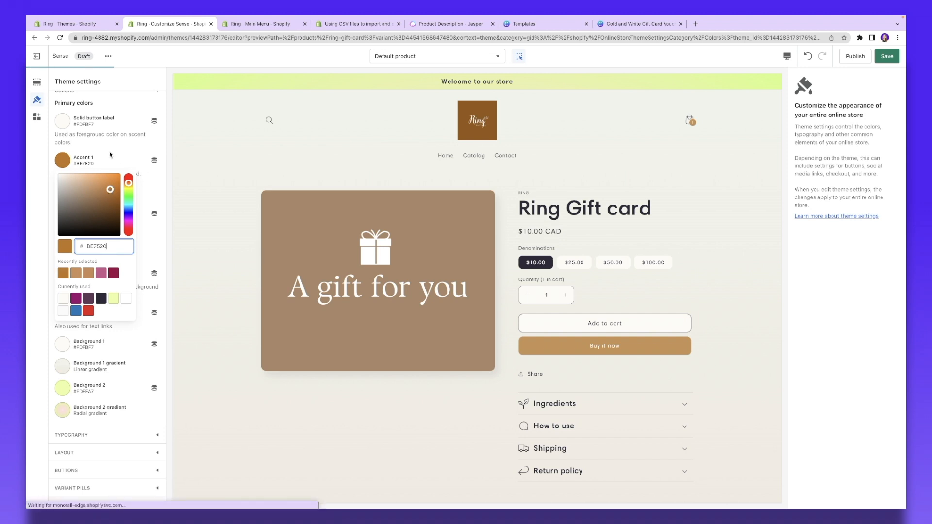
click(62, 213)
click(78, 181)
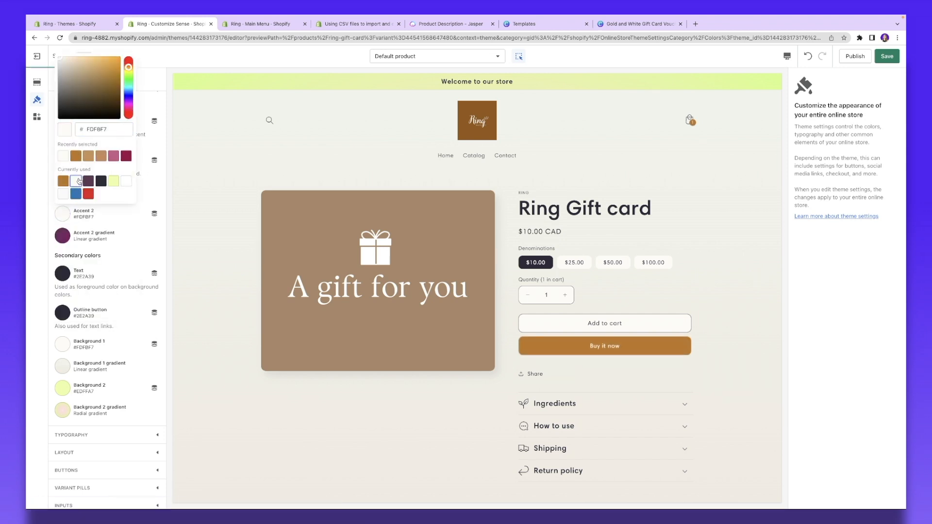
Step: Change the Background 2 gradient colour stop to dark red #A41D1D
scroll(65, 286, down, 3)
click(63, 284)
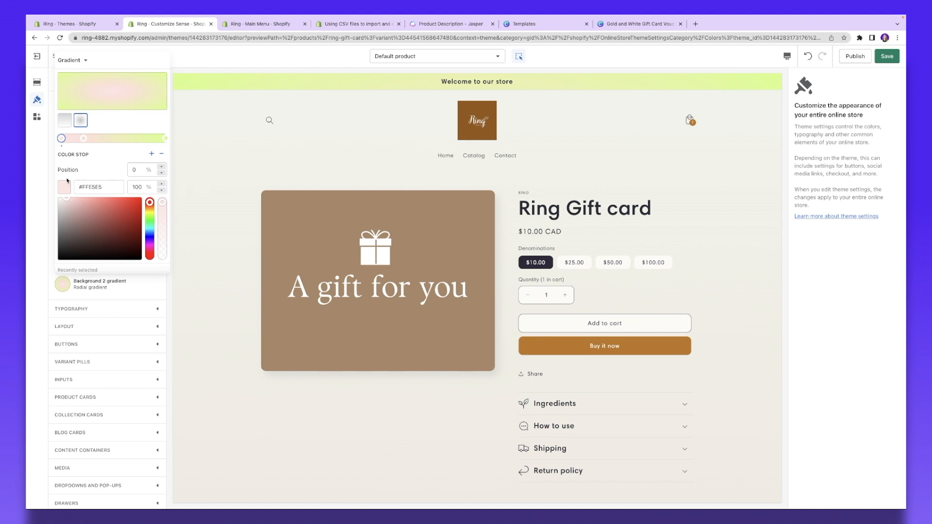
click(125, 222)
drag(125, 222, 126, 220)
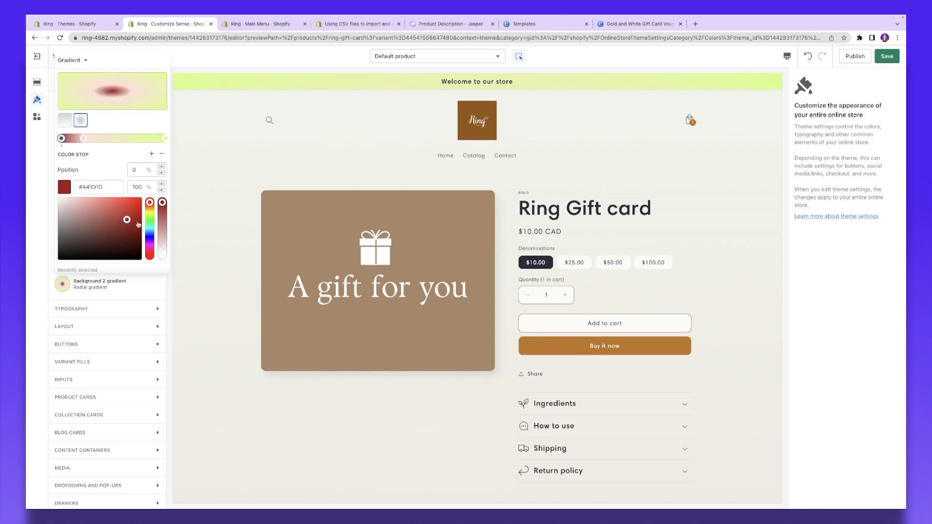
click(130, 289)
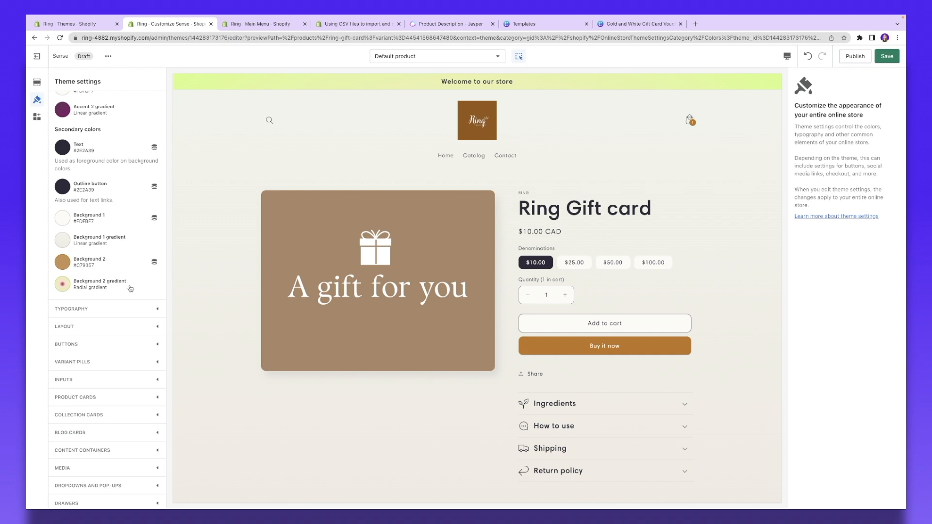
Step: Choose a different heading font in the typography settings
click(128, 315)
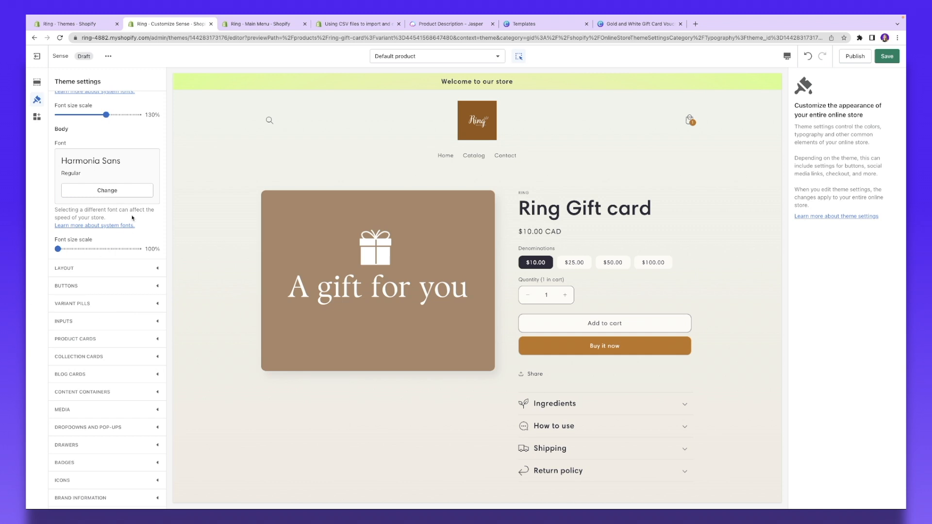
scroll(132, 218, up, 4)
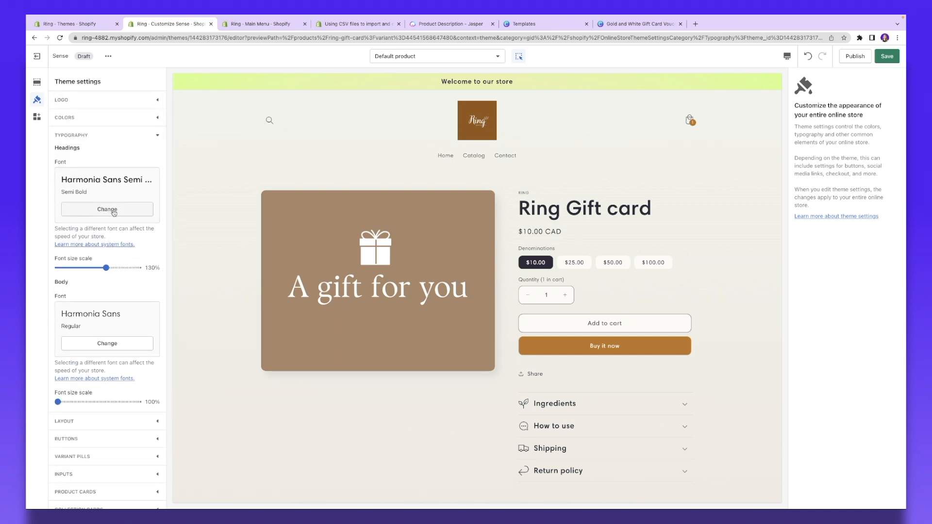
click(107, 210)
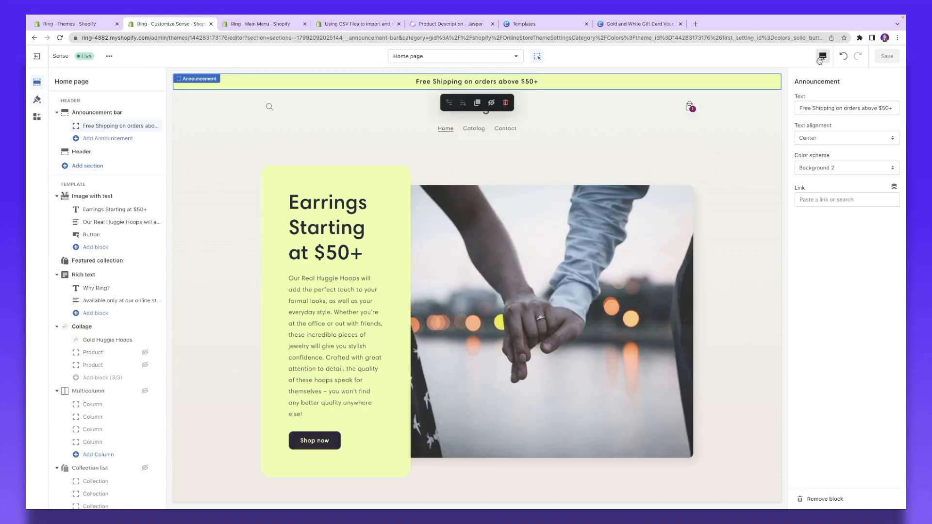
click(823, 56)
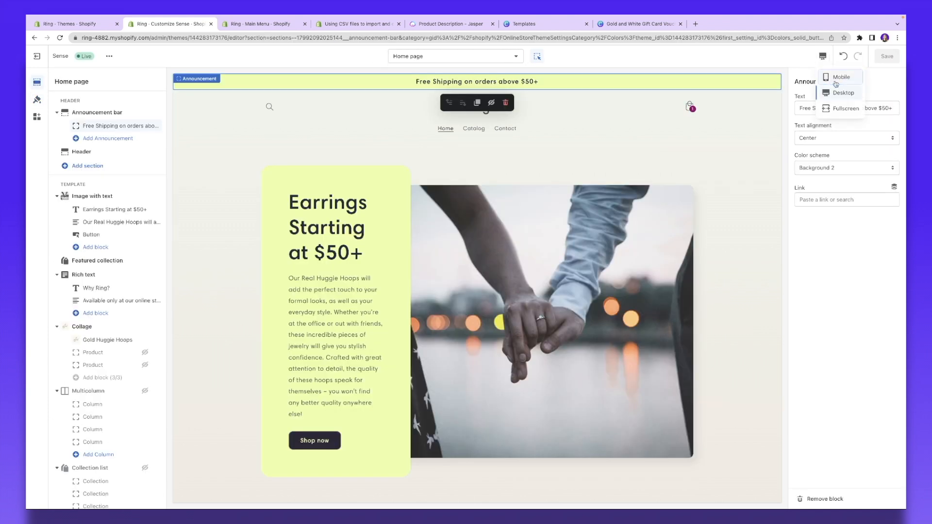
Step: Preview the home page at mobile width, then back at desktop width
click(833, 78)
scroll(513, 176, down, 5)
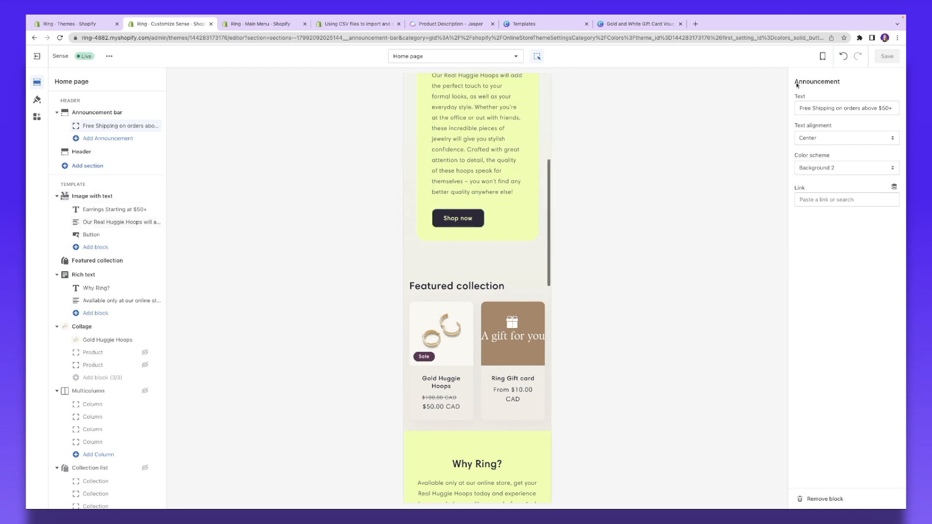
click(823, 56)
click(842, 95)
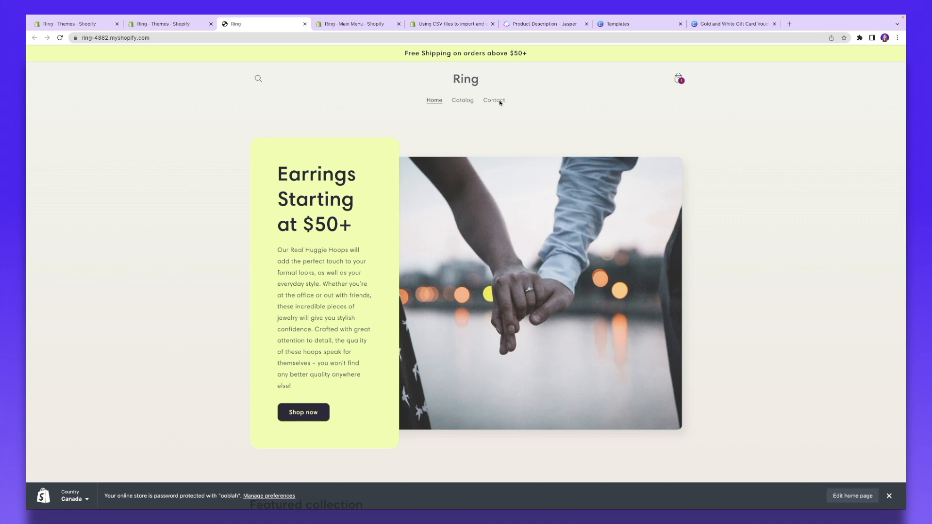
Step: Check the storefront Catalog and Contact pages and the shopping cart
click(463, 101)
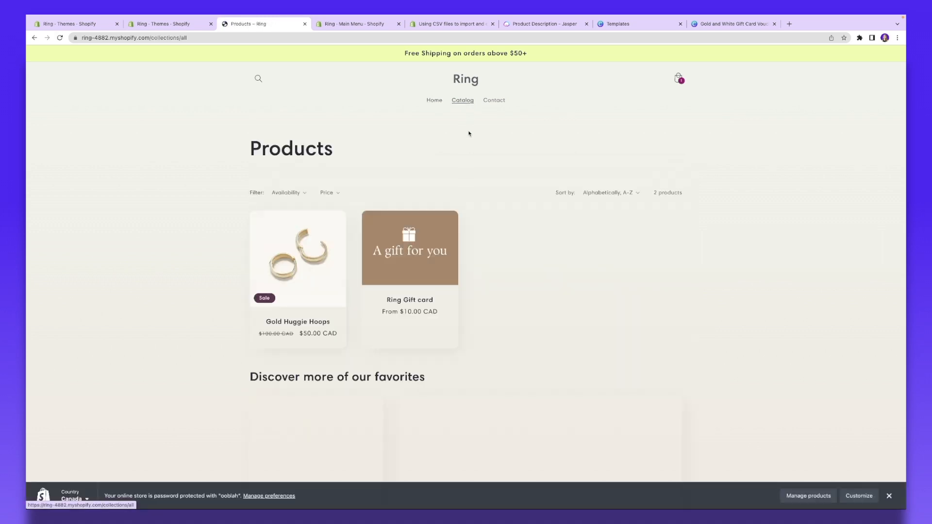
scroll(459, 167, down, 2)
scroll(459, 167, up, 2)
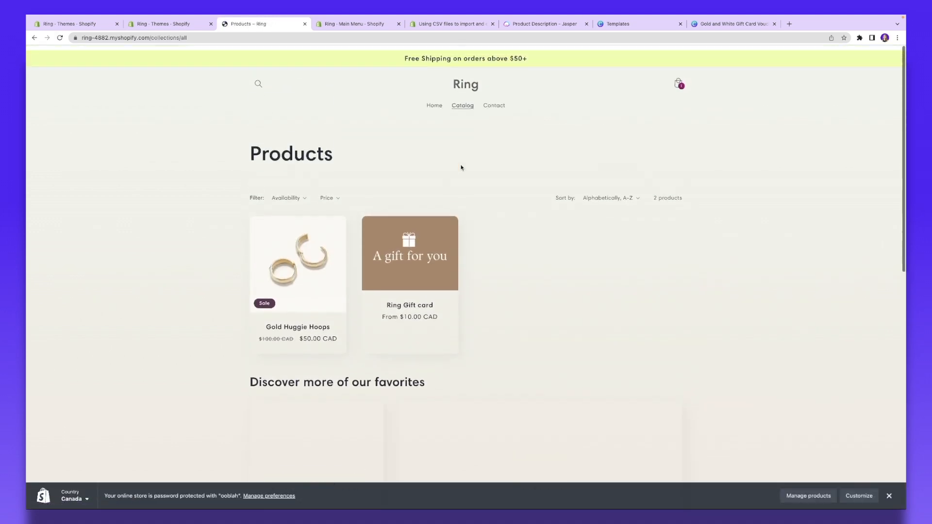
click(495, 101)
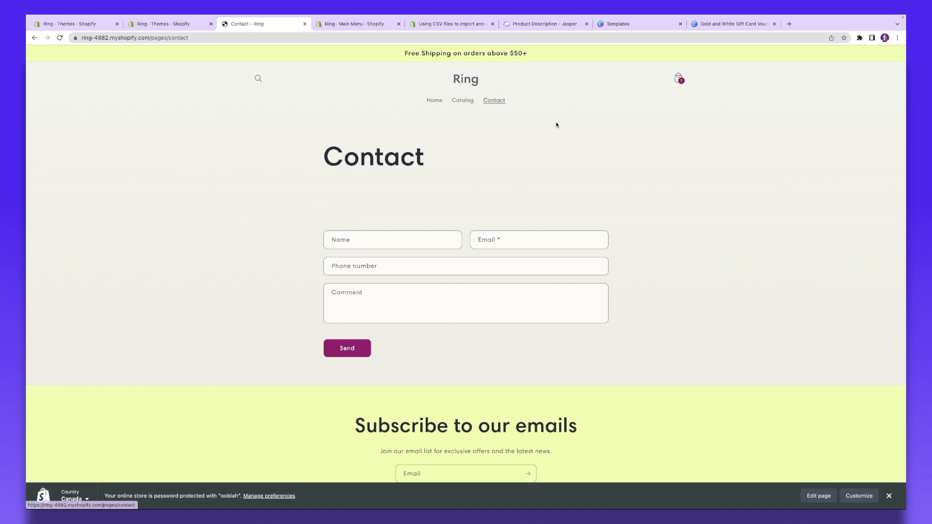
scroll(557, 125, down, 2)
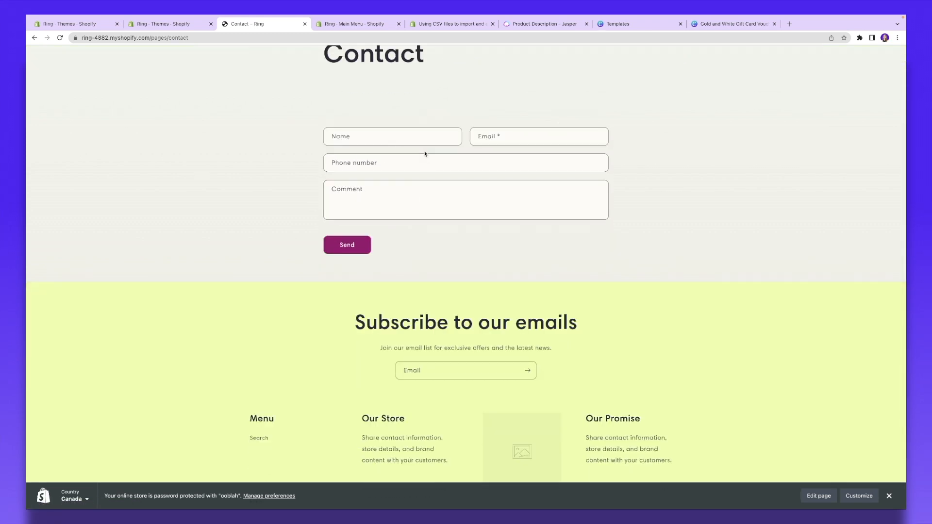
scroll(353, 251, up, 2)
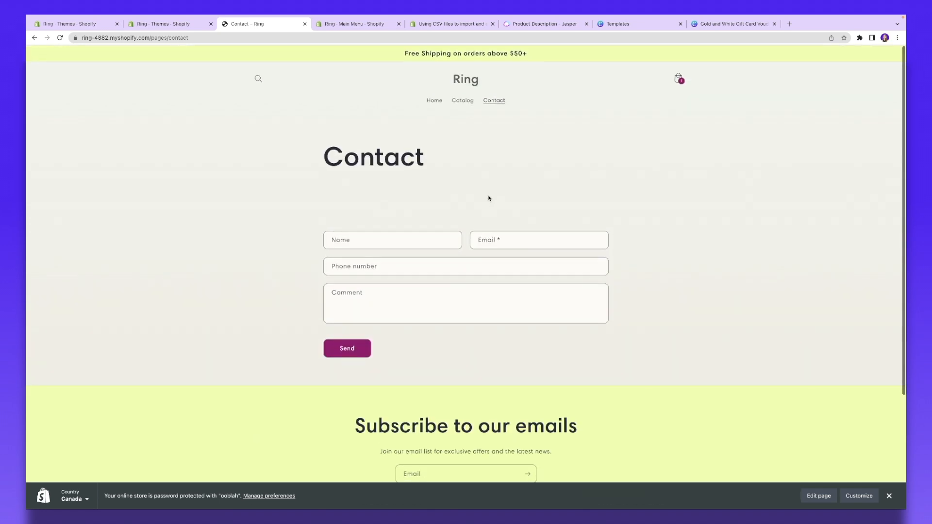
click(680, 80)
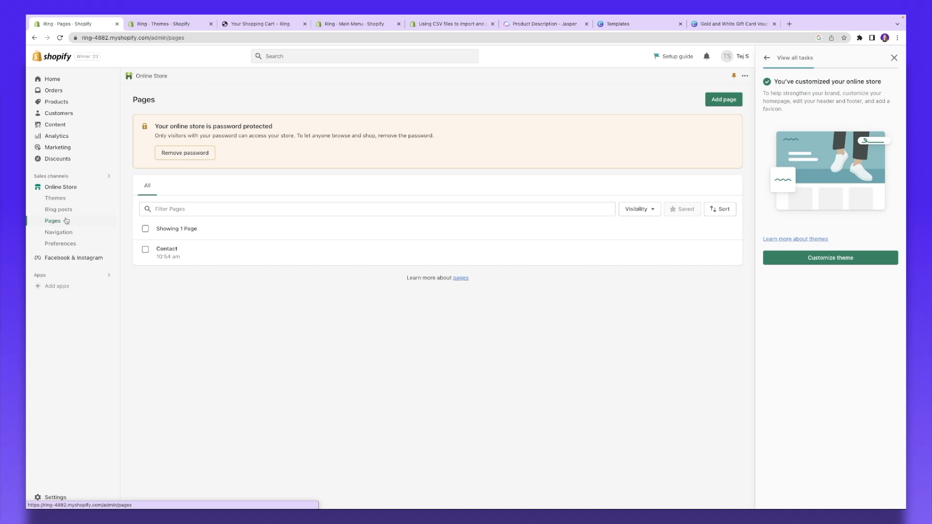
Step: Create and save a new store page titled 'FAQ'
click(726, 99)
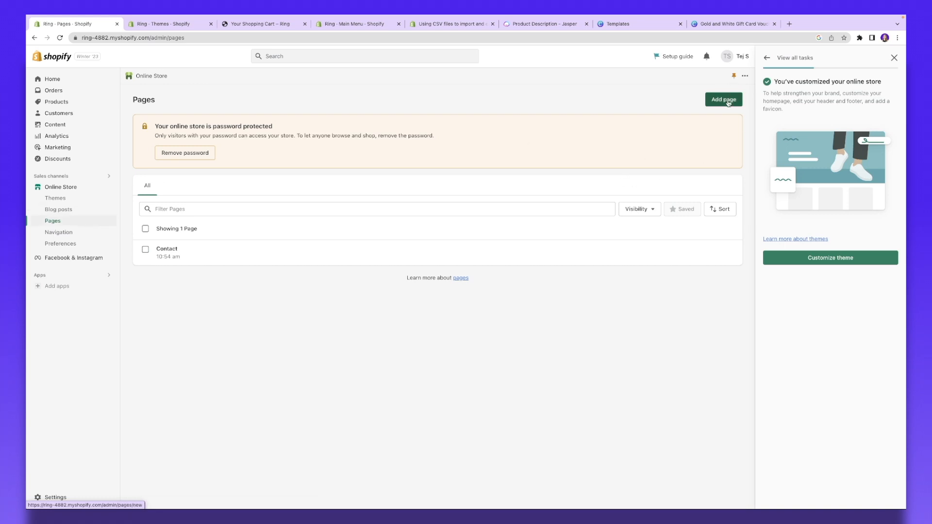
click(334, 137)
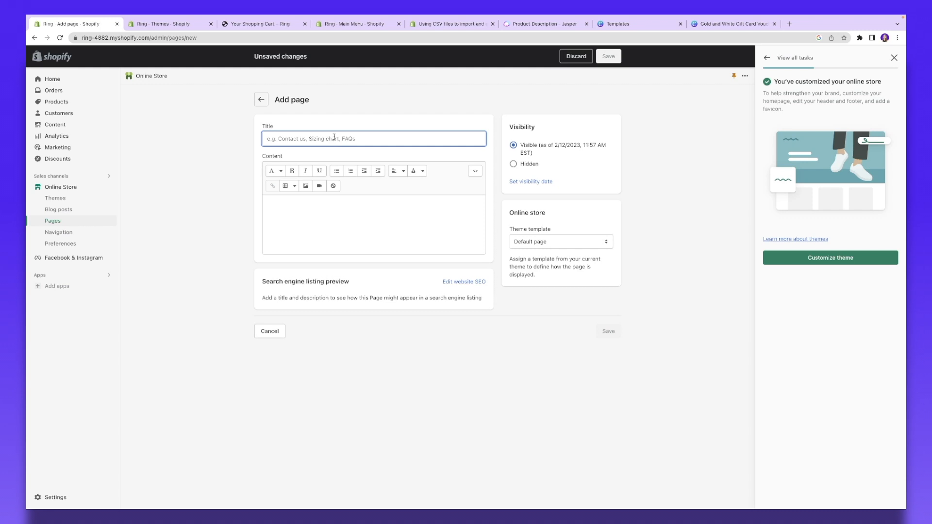
text(FA)
text(Q)
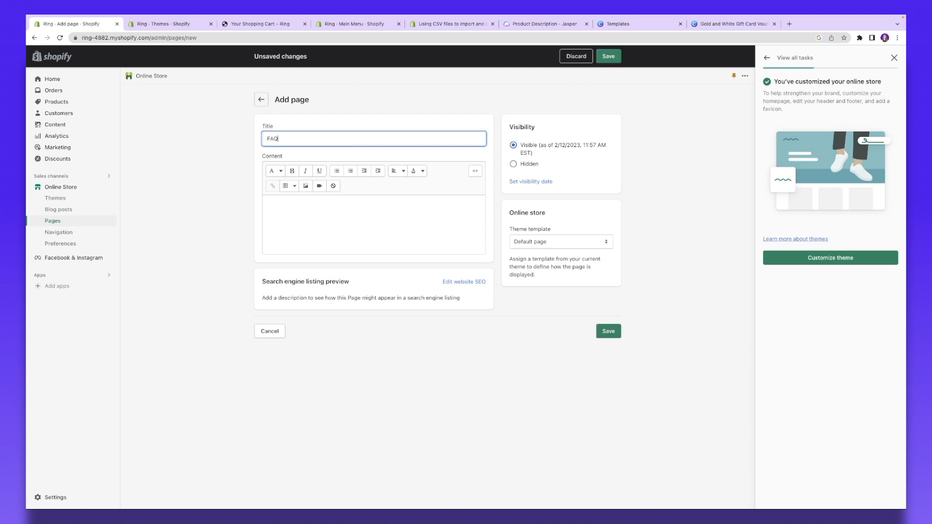
click(608, 331)
Step: View the FAQ page on the storefront and return to the admin
click(306, 139)
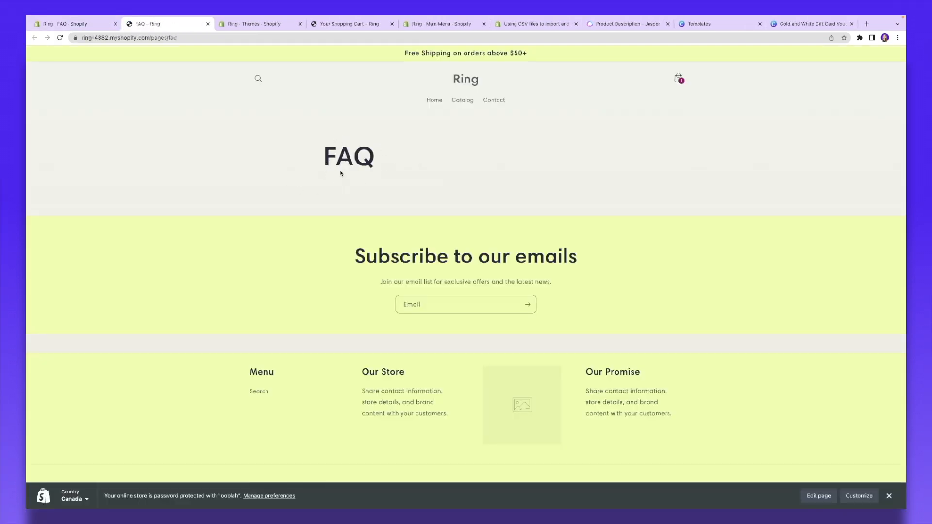
click(66, 24)
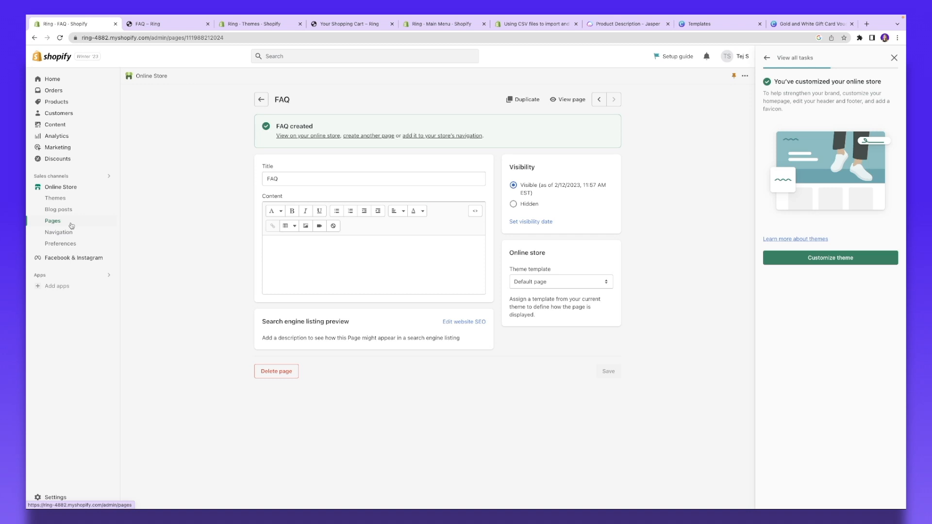
click(69, 237)
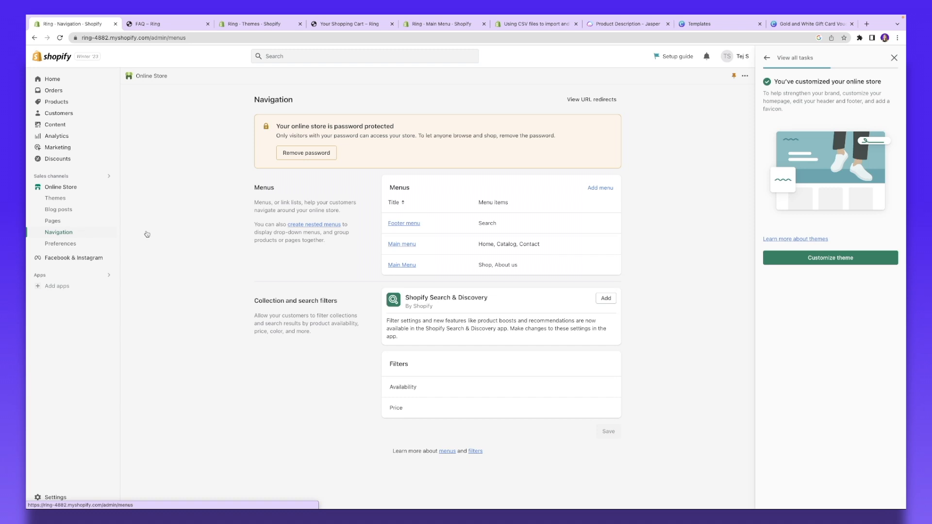
Step: Add an 'FAQ' item linking to the FAQ page to the Main menu and save it
click(395, 246)
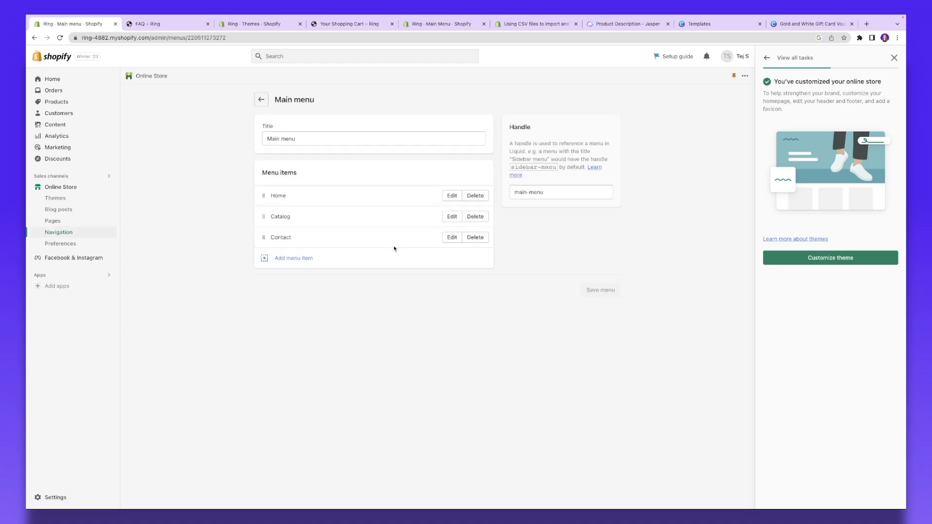
click(297, 262)
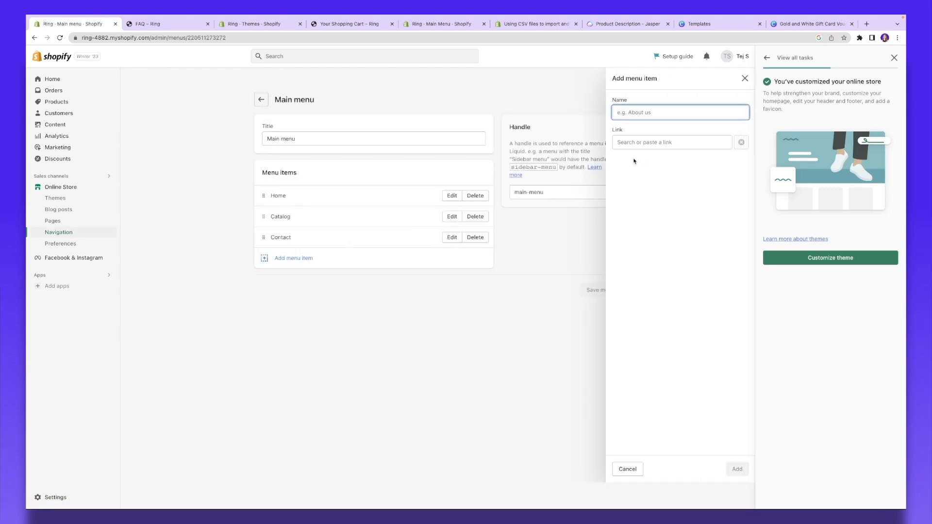
text(FAQ)
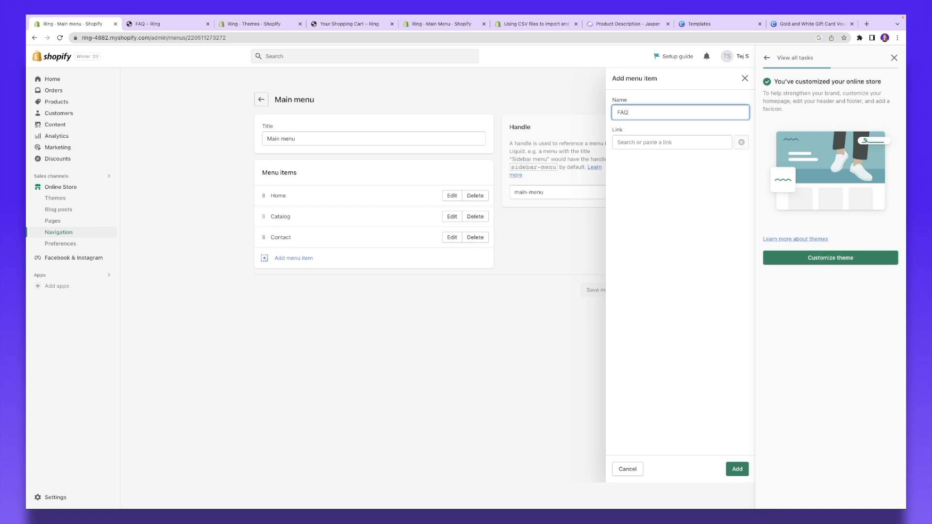
click(681, 144)
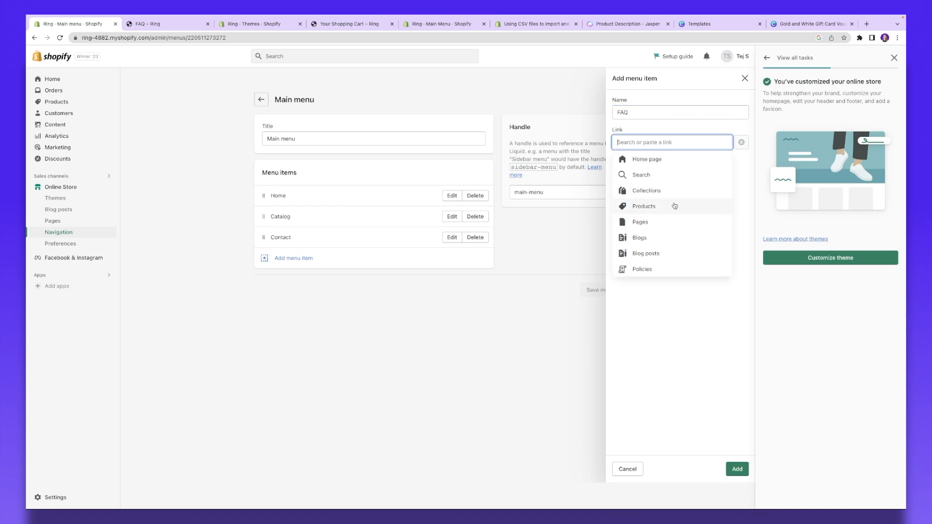
click(660, 222)
click(627, 192)
click(739, 470)
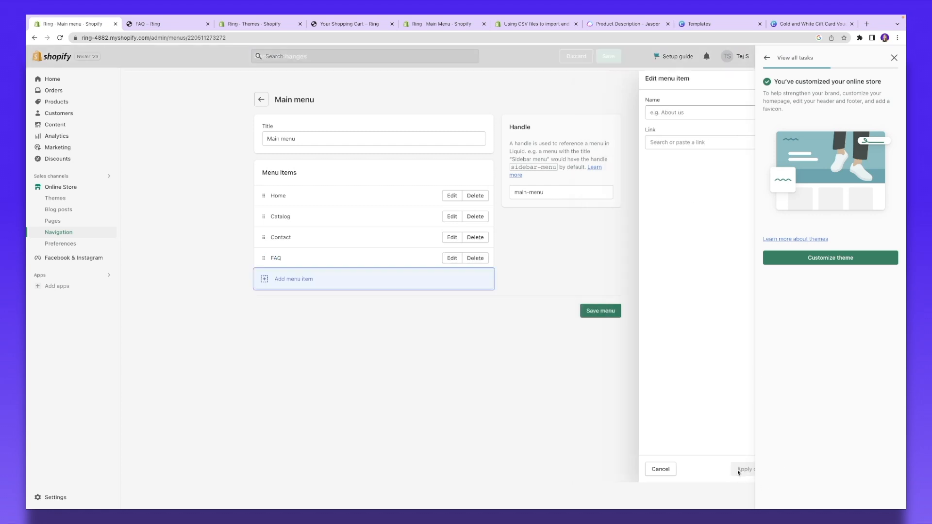
click(602, 310)
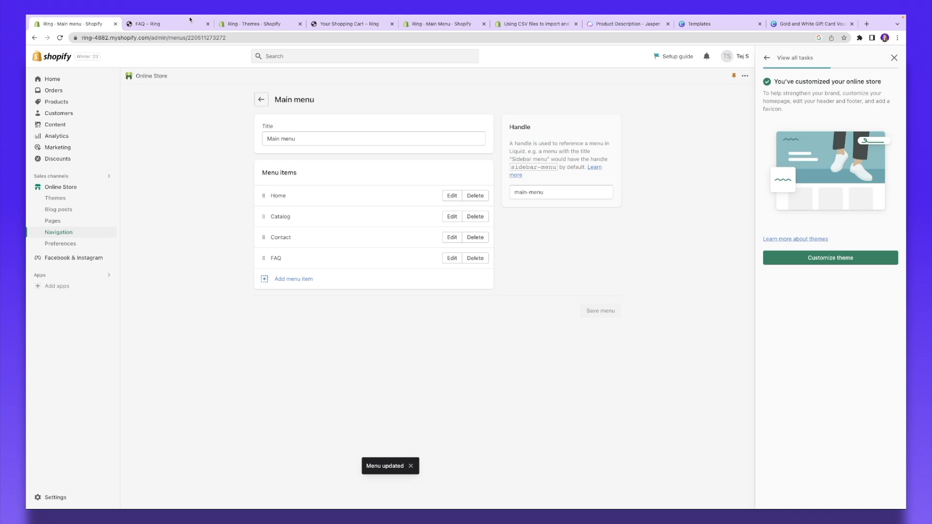
Step: Reload the storefront FAQ page to confirm the new menu link
click(190, 20)
click(241, 34)
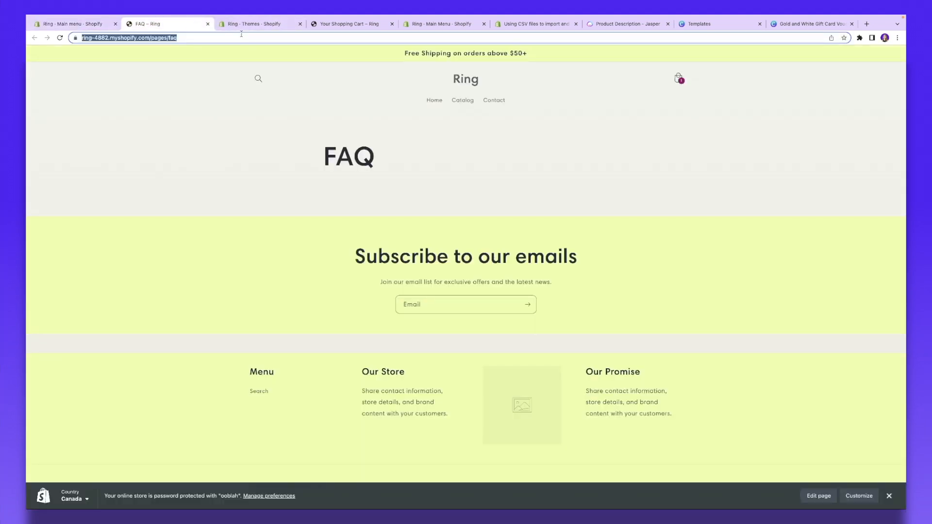
key(Return)
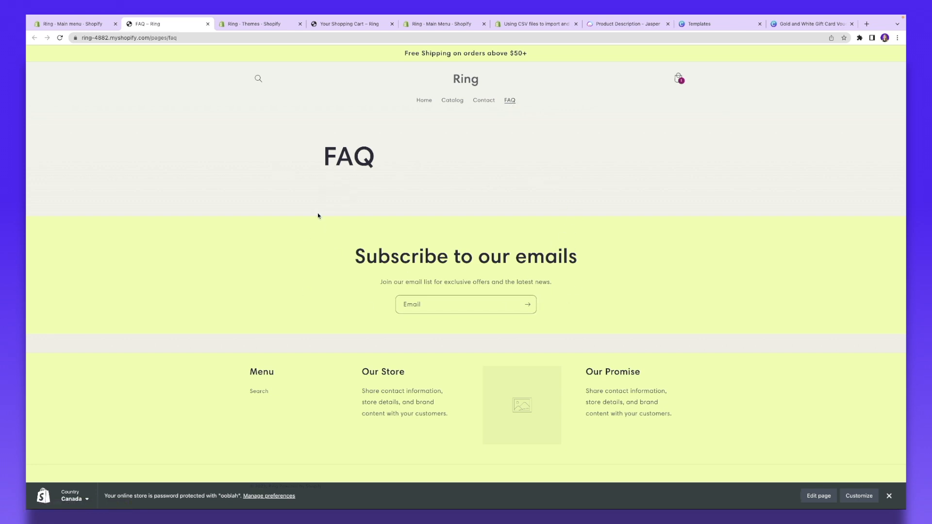
click(77, 24)
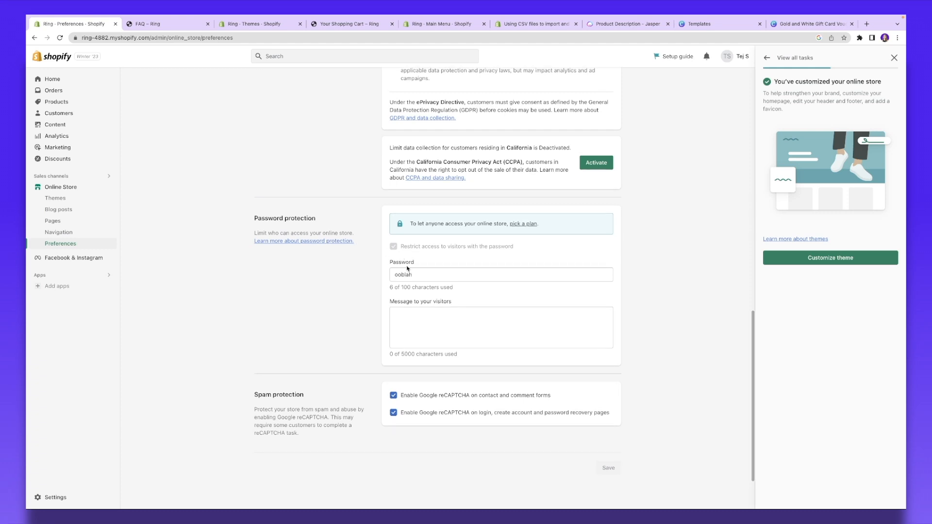
Step: Select the store access password in Preferences, then view the Analytics dashboard
double_click(391, 277)
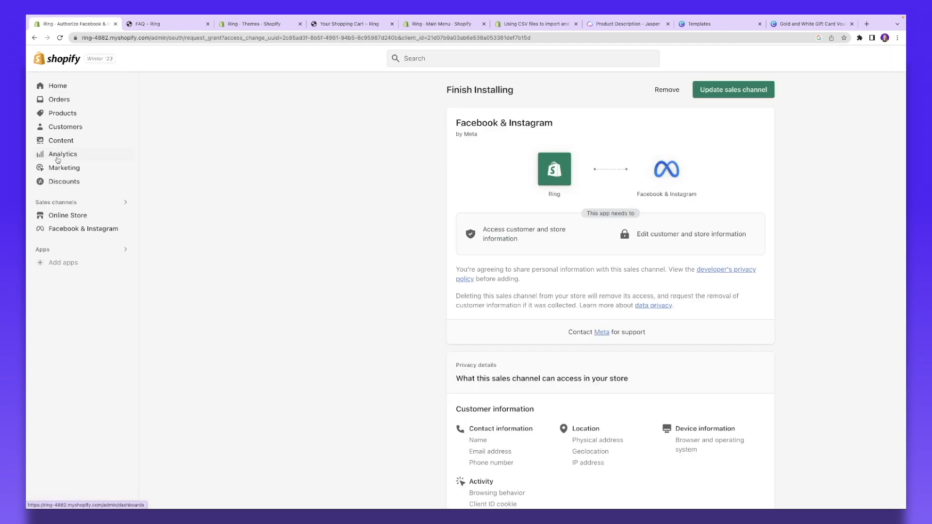
click(57, 158)
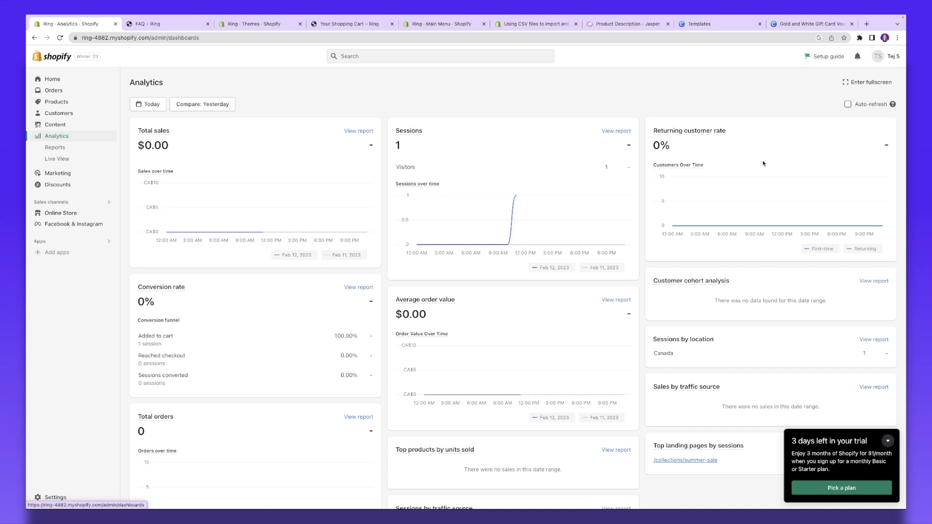
Step: Go to the Discounts page and begin creating a new discount
scroll(695, 155, down, 3)
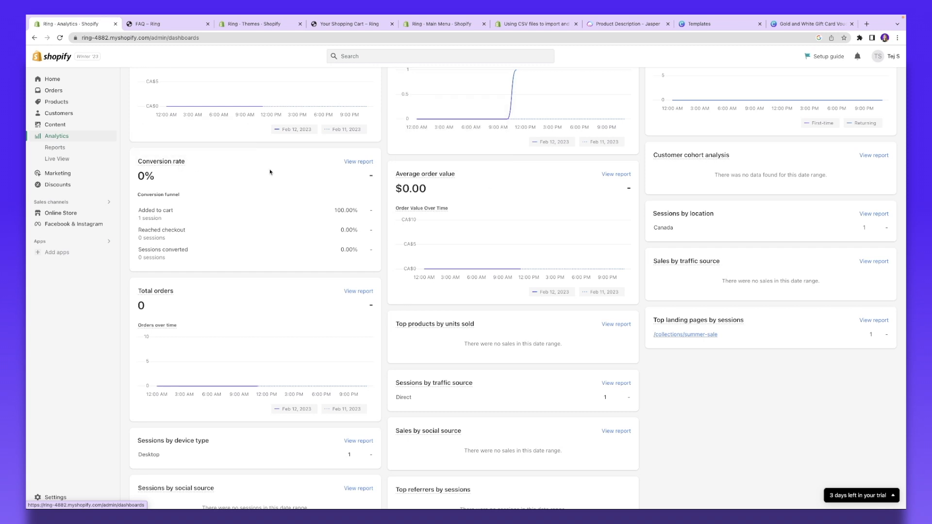
scroll(279, 173, down, 4)
click(56, 186)
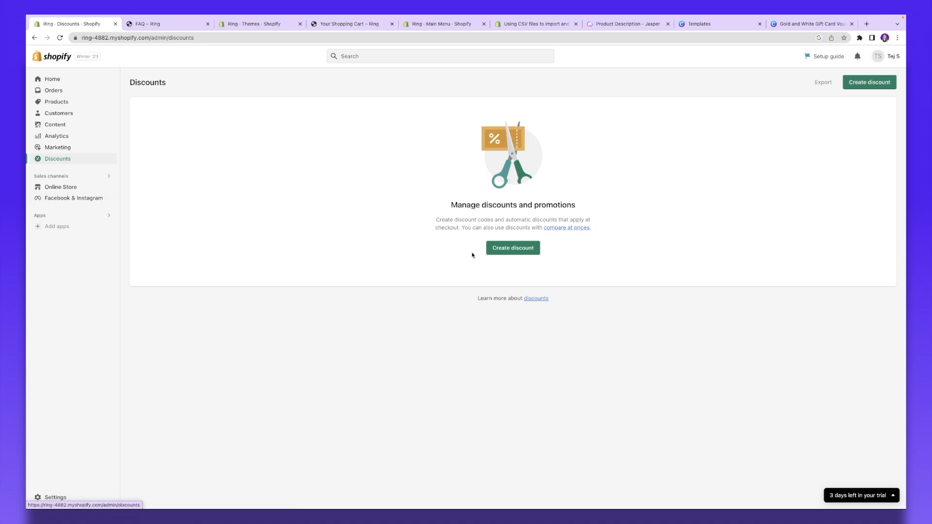
click(503, 250)
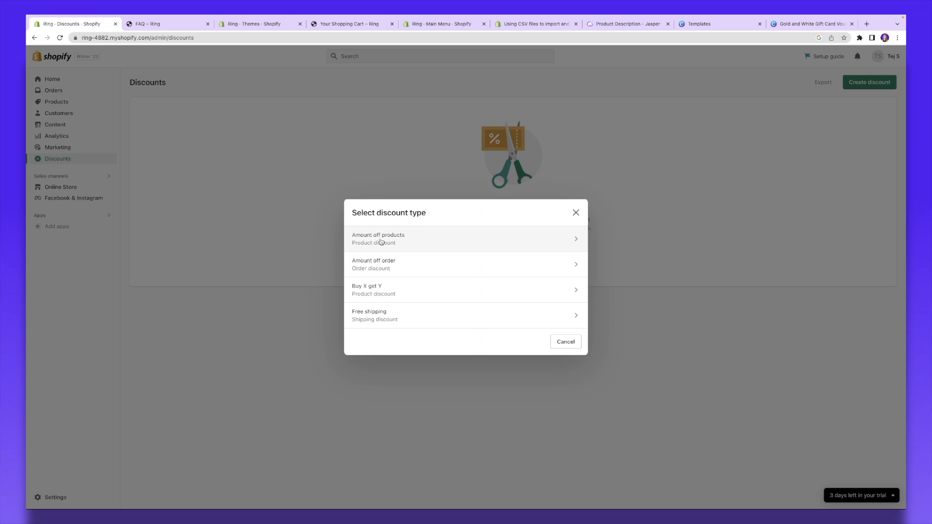
Step: Choose Buy X get Y and generate the random code AYXX7V775HM2
click(367, 293)
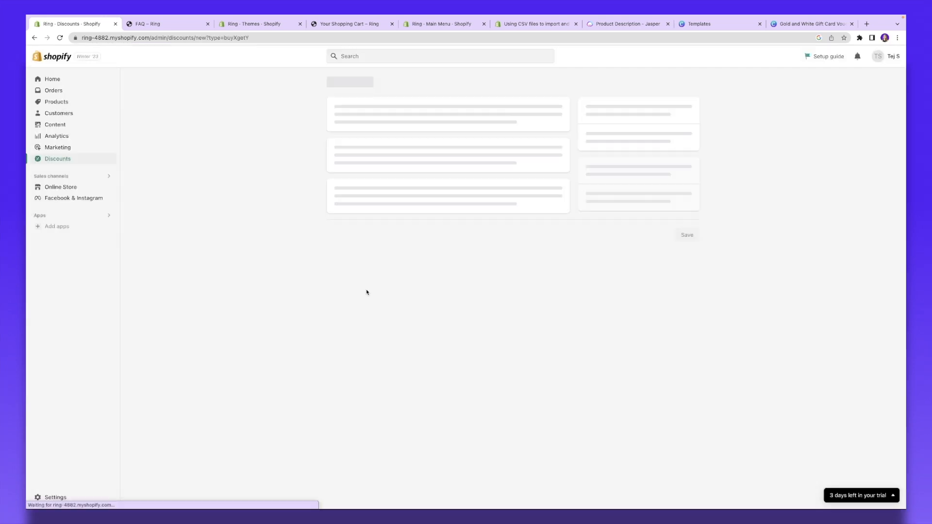
click(378, 180)
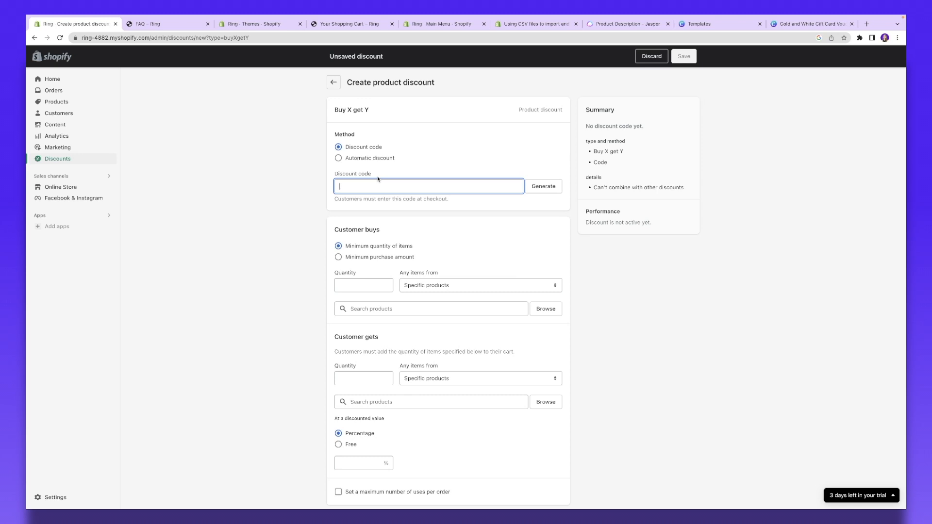
text(Buy1get1free)
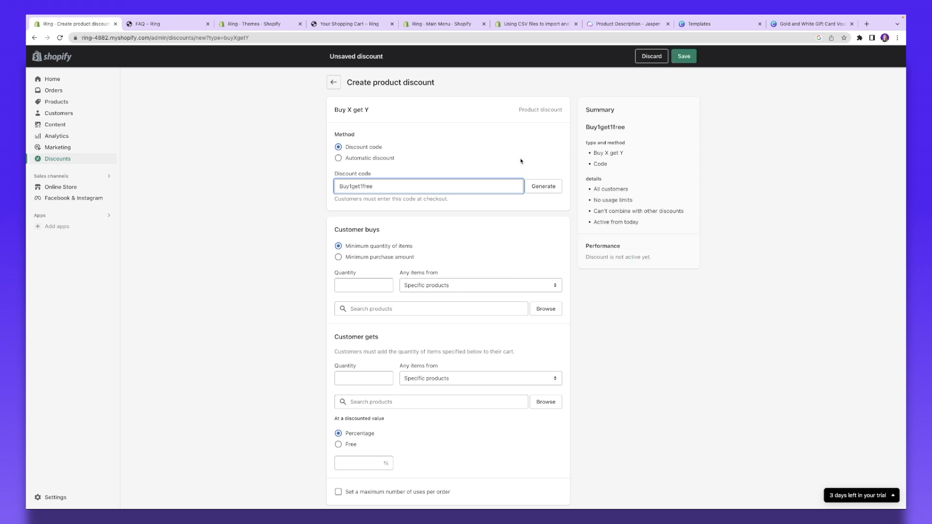
click(543, 186)
scroll(454, 167, down, 3)
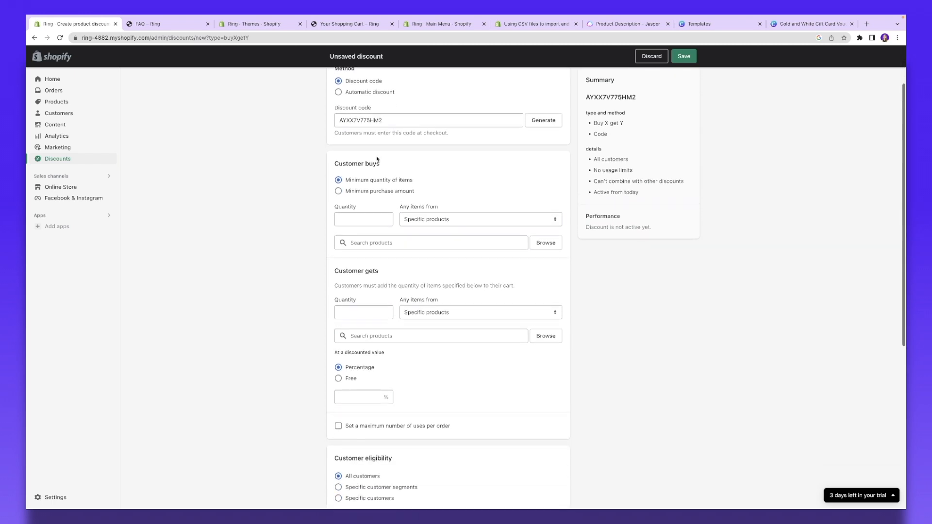
scroll(384, 161, down, 1)
drag(334, 140, 383, 144)
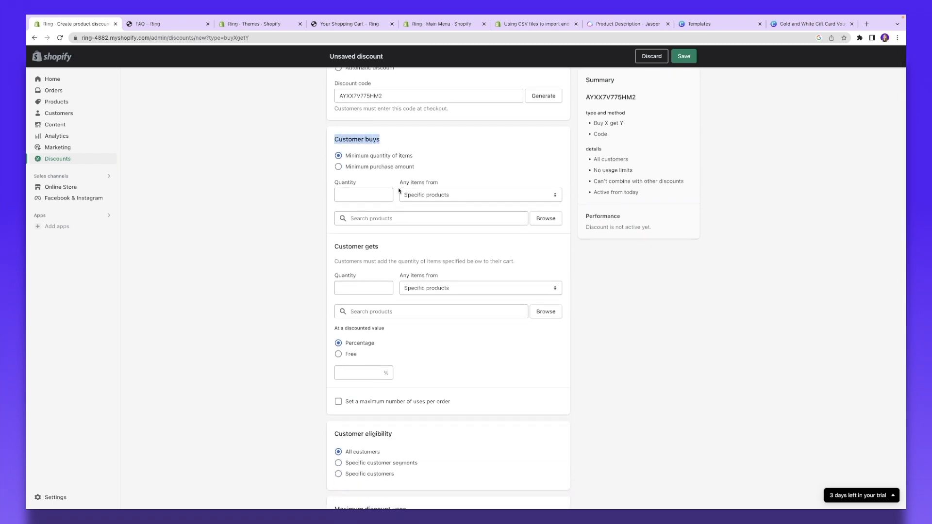
Step: Require the customer to buy 1 Gold Huggie Hoops, all variants
click(374, 198)
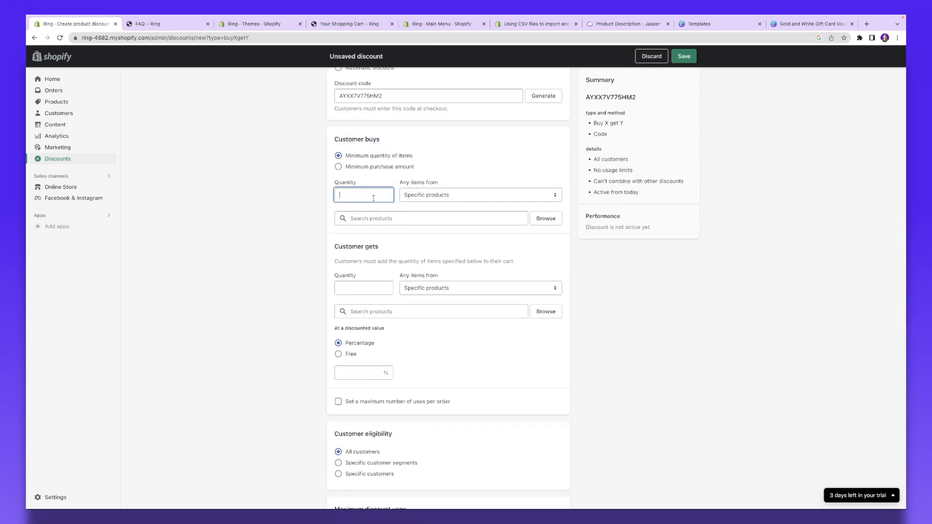
text(1)
click(442, 199)
click(447, 201)
scroll(422, 199, down, 1)
click(546, 199)
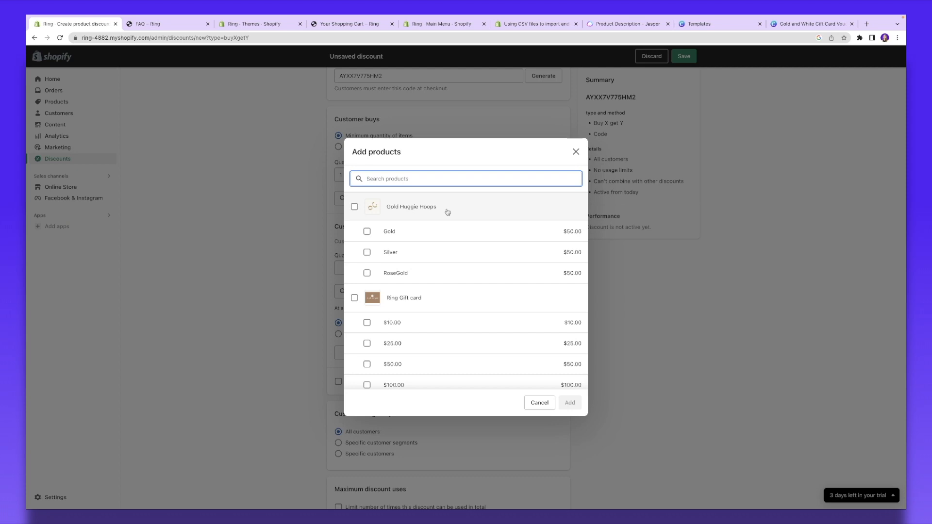
click(448, 212)
click(571, 403)
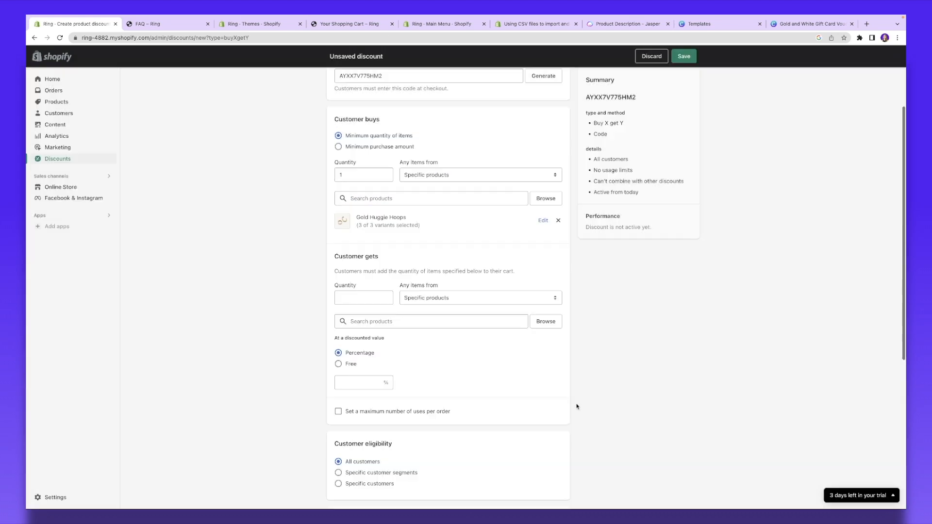
Step: Give the customer 1 Gold Huggie Hoops completely free
scroll(349, 229, down, 2)
click(356, 219)
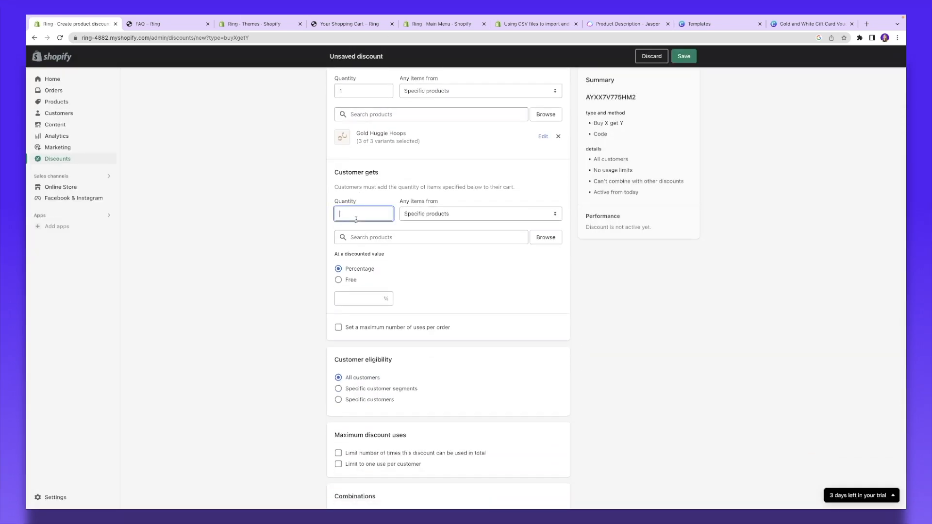
click(417, 219)
click(420, 213)
click(546, 237)
click(512, 214)
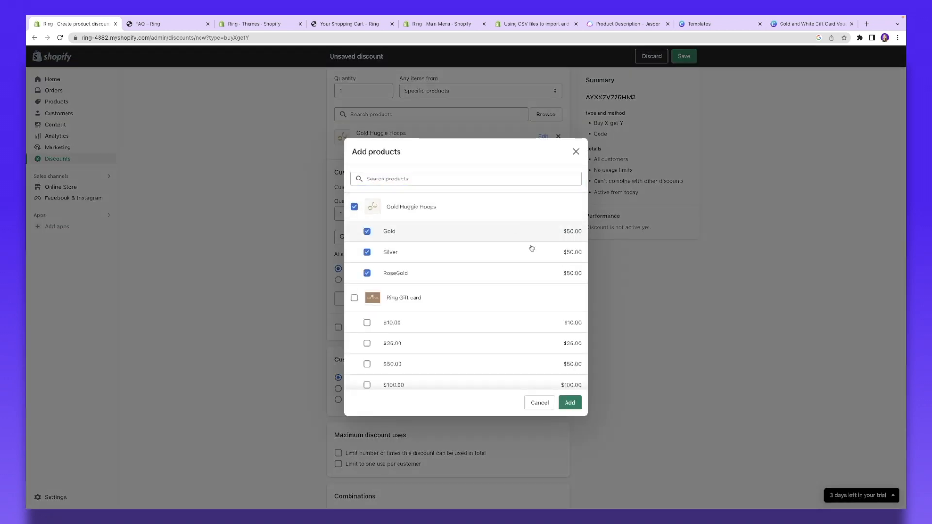
click(570, 402)
scroll(340, 174, down, 3)
click(338, 173)
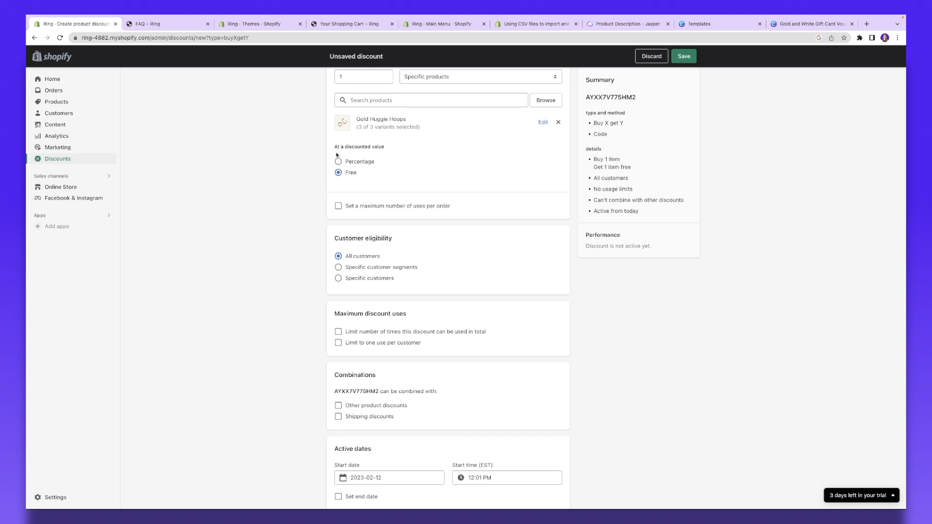
Step: Limit the discount to 1 use per order
click(342, 207)
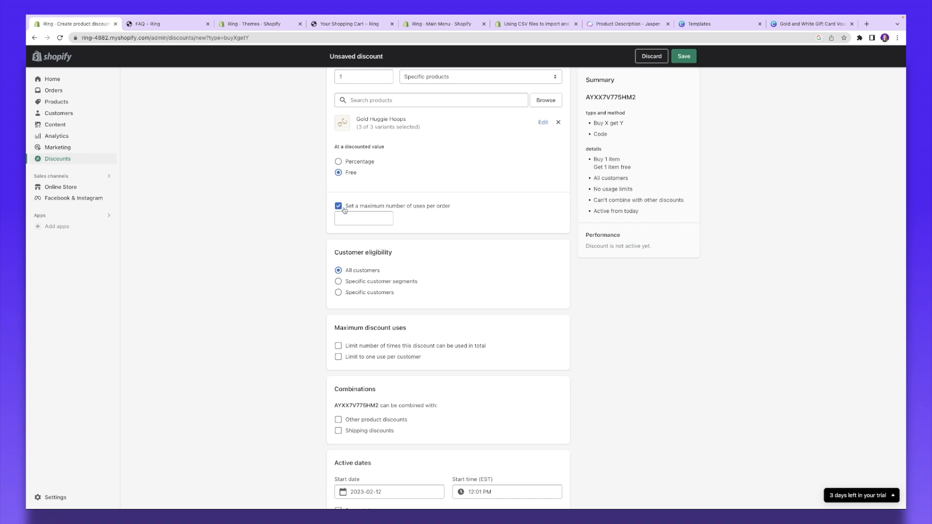
click(362, 221)
text(1)
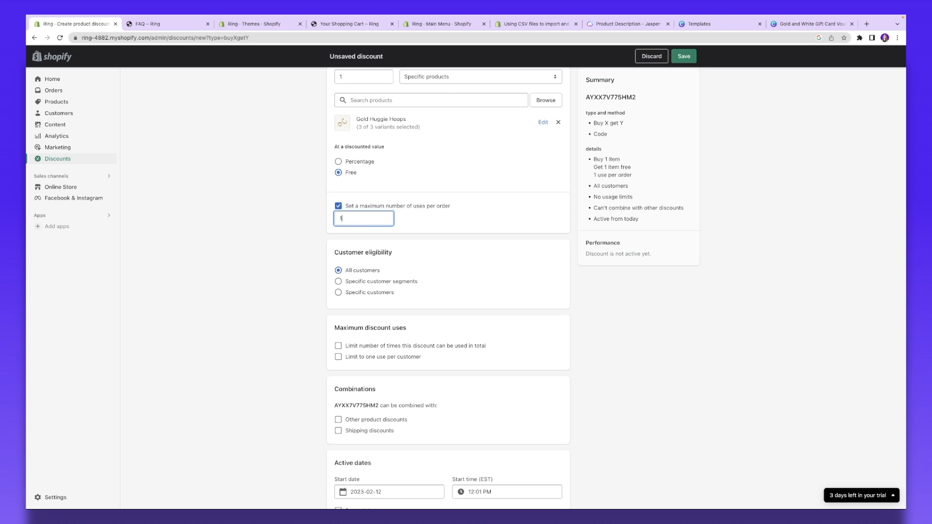
click(426, 230)
scroll(388, 301, down, 2)
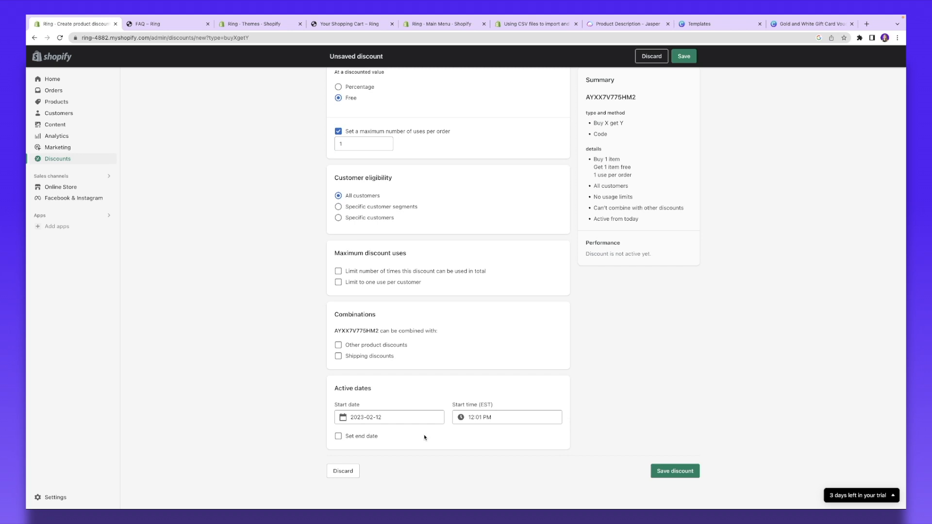
Step: Set the discount to end on February 20, 2023 and save it
click(339, 436)
scroll(359, 432, down, 1)
click(365, 431)
click(356, 403)
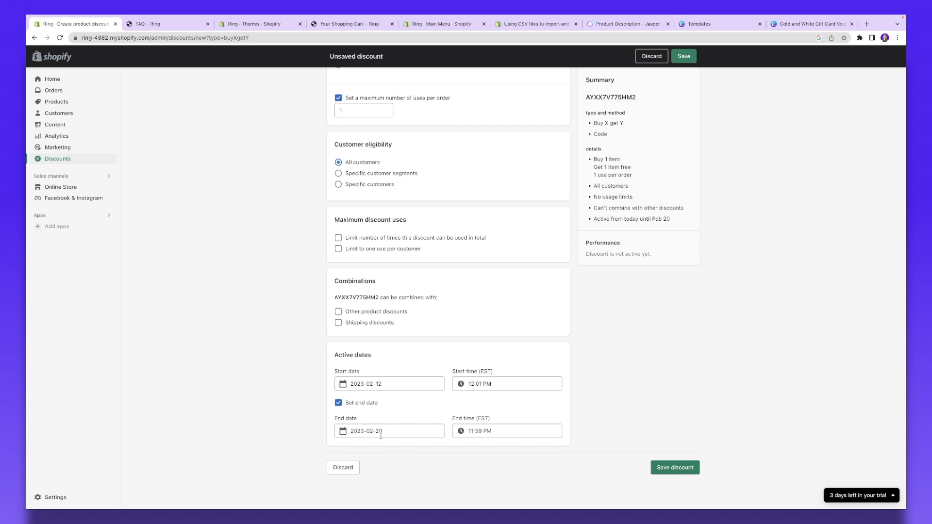
scroll(516, 392, up, 4)
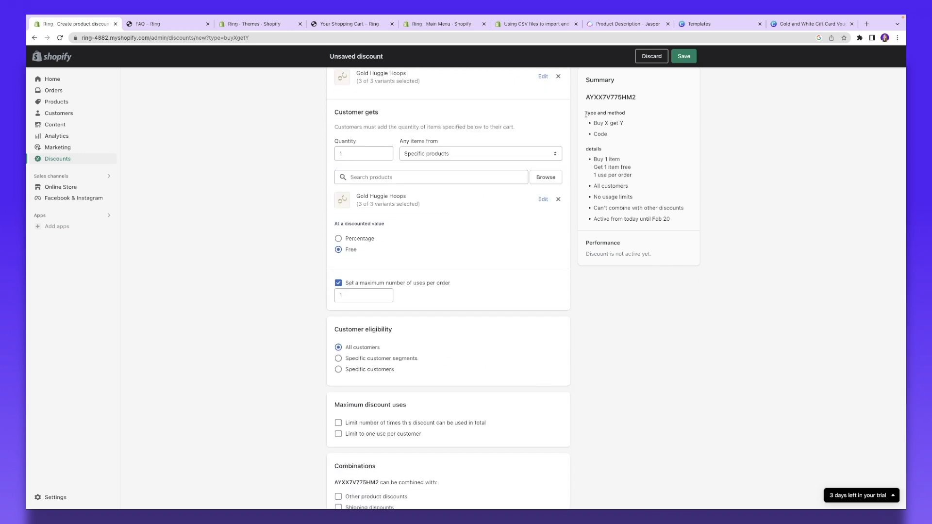
drag(584, 101, 597, 126)
click(615, 134)
click(684, 57)
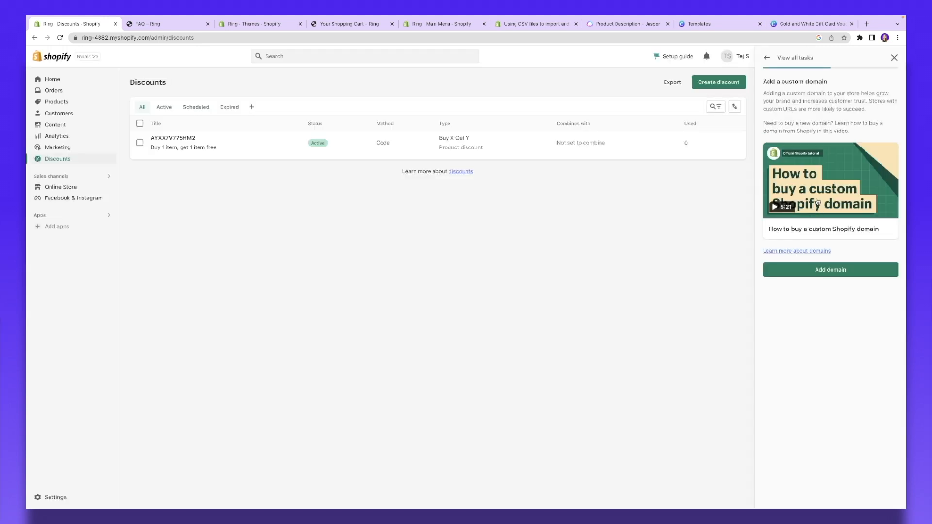
Step: Search for the domain ring.com to buy as the store's custom domain
click(859, 274)
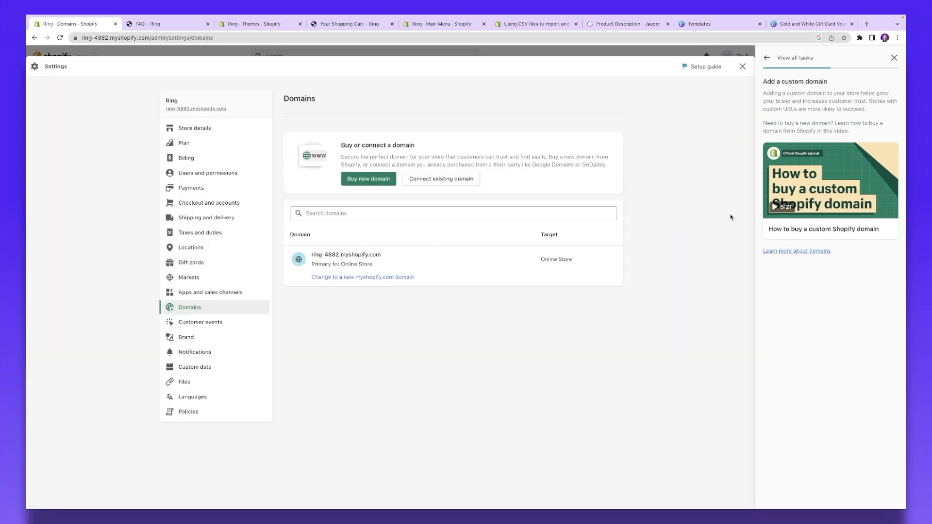
click(350, 183)
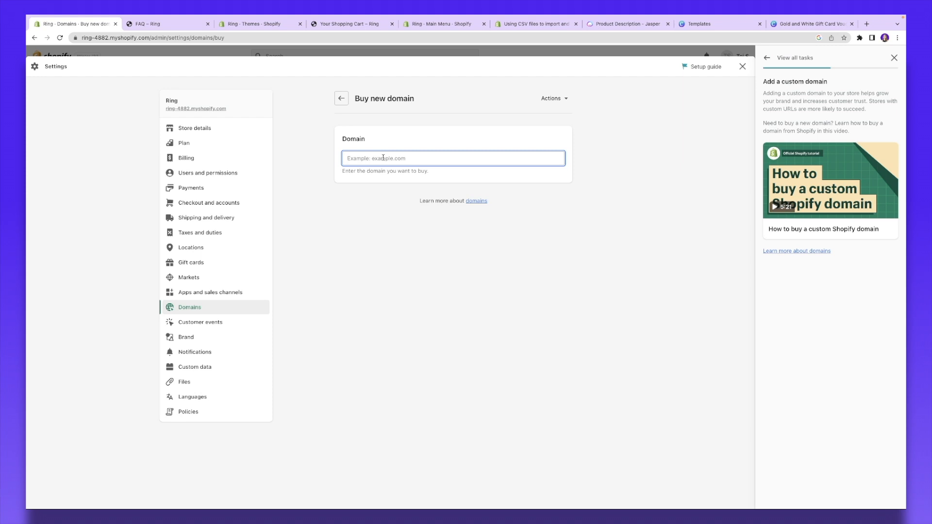
text(ring.)
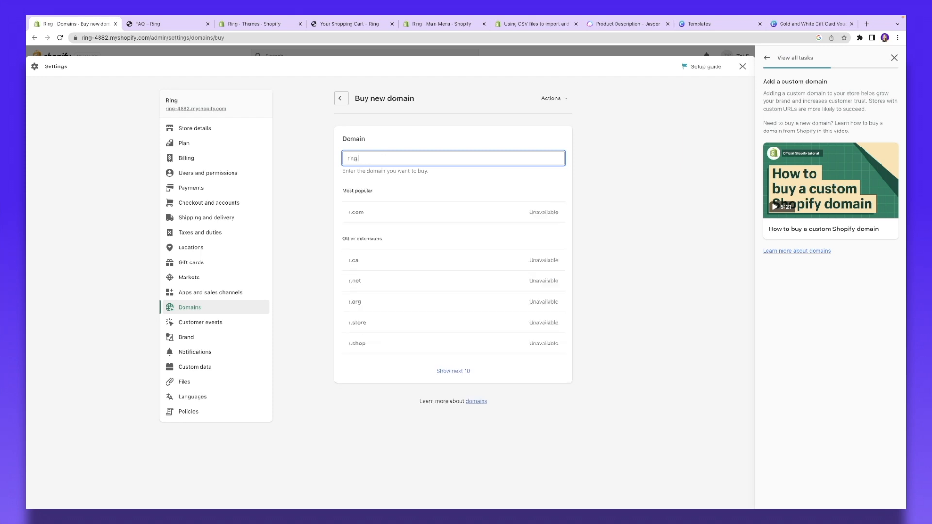
text(com)
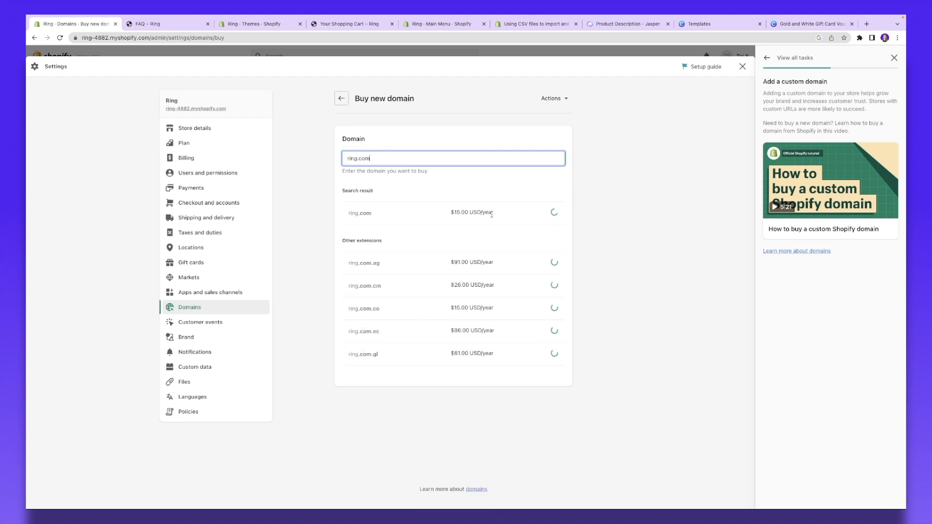
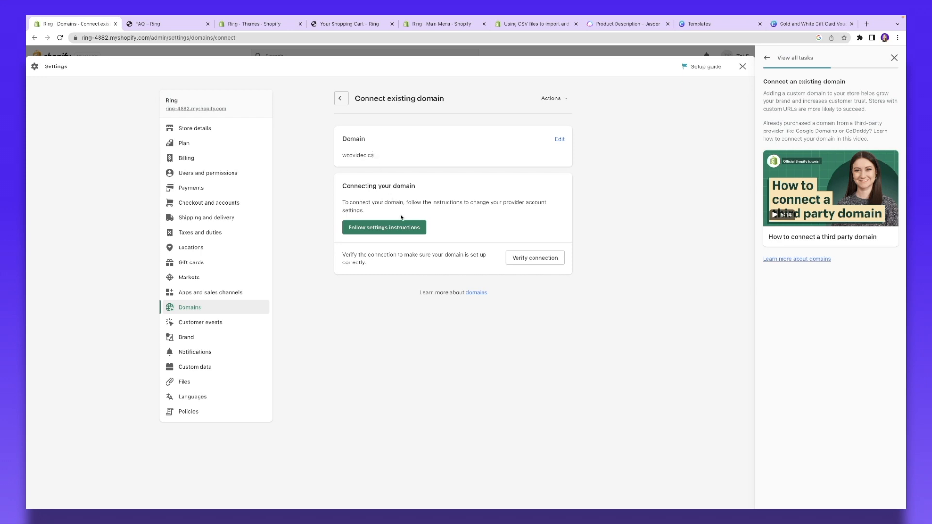
Step: Open the 'Connecting a third-party domain to Shopify' help article and read through it
click(376, 228)
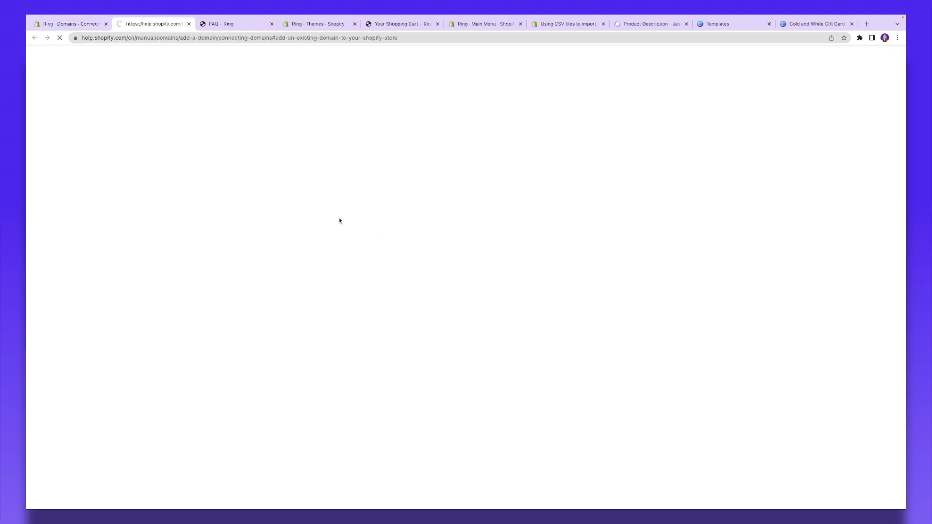
scroll(456, 247, down, 3)
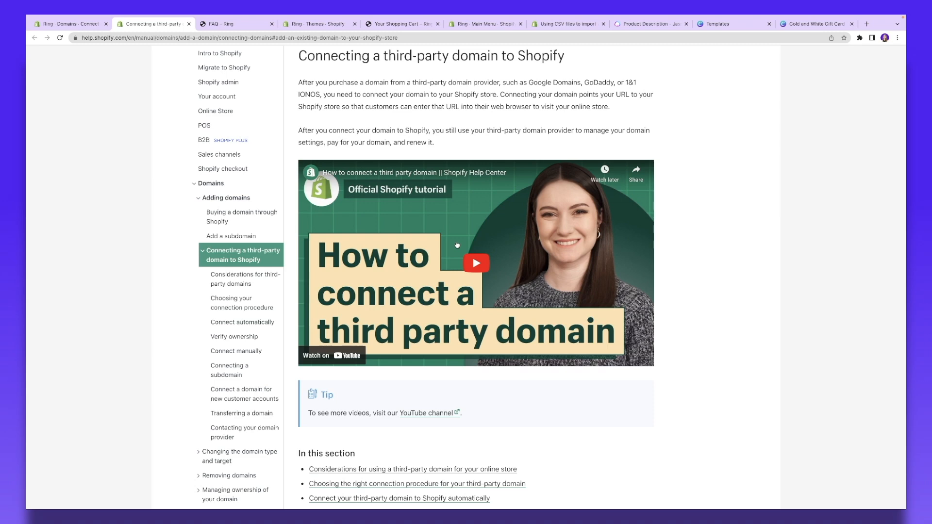
scroll(457, 245, down, 5)
scroll(457, 245, up, 3)
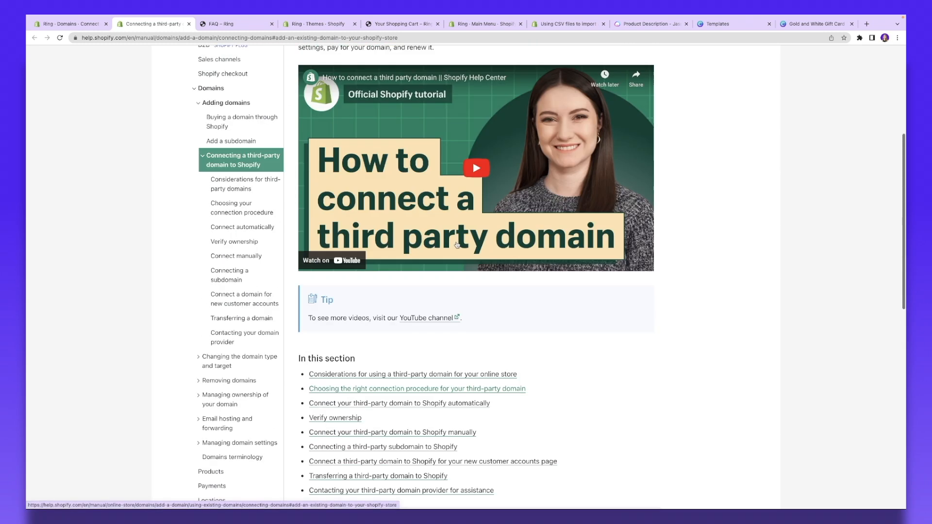
scroll(457, 244, up, 3)
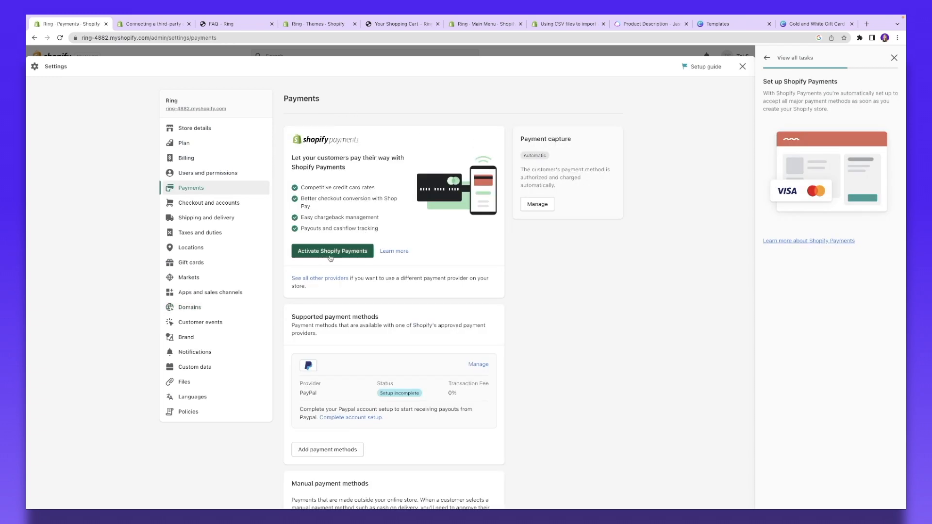
Step: Dismiss the Shopify Payments business address form and open Add payment methods to search
click(330, 252)
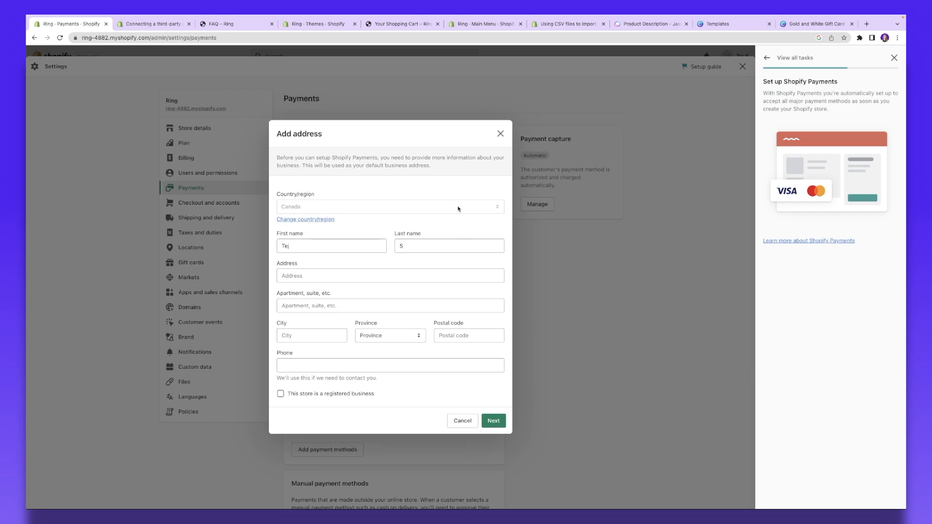
click(500, 134)
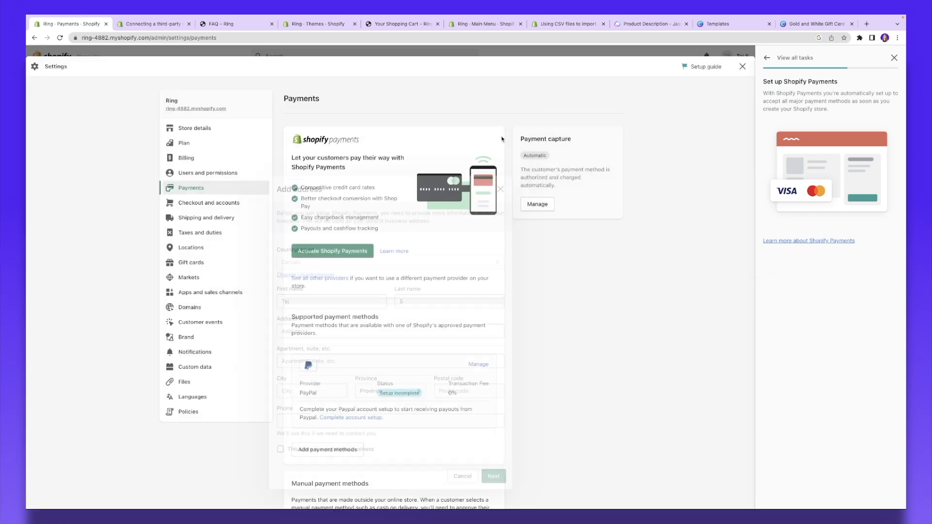
scroll(374, 218, down, 3)
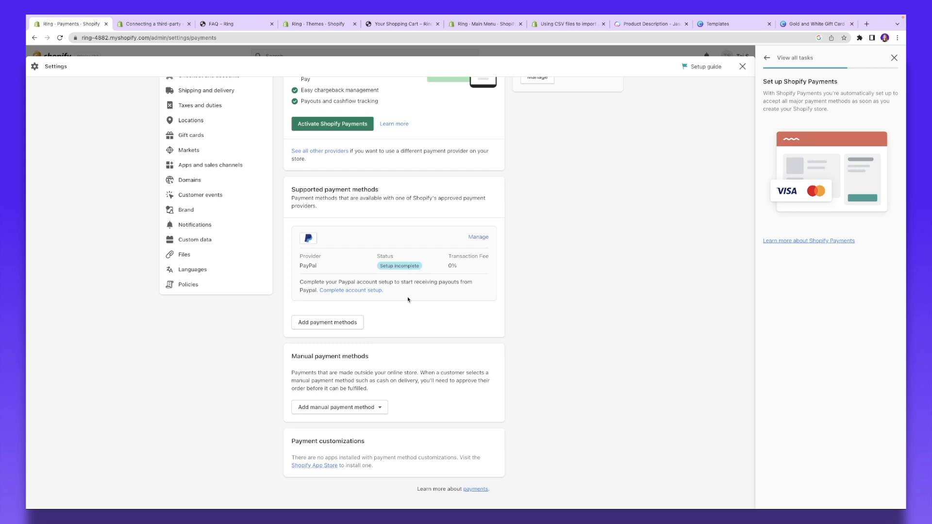
click(342, 323)
click(399, 163)
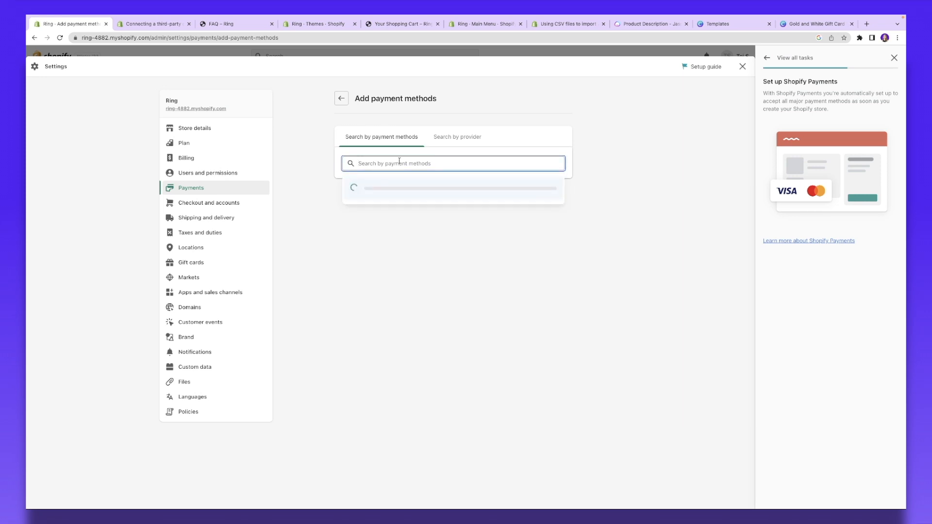
Step: Search by provider, pick Crypto.com Pay from the list and activate it
click(443, 139)
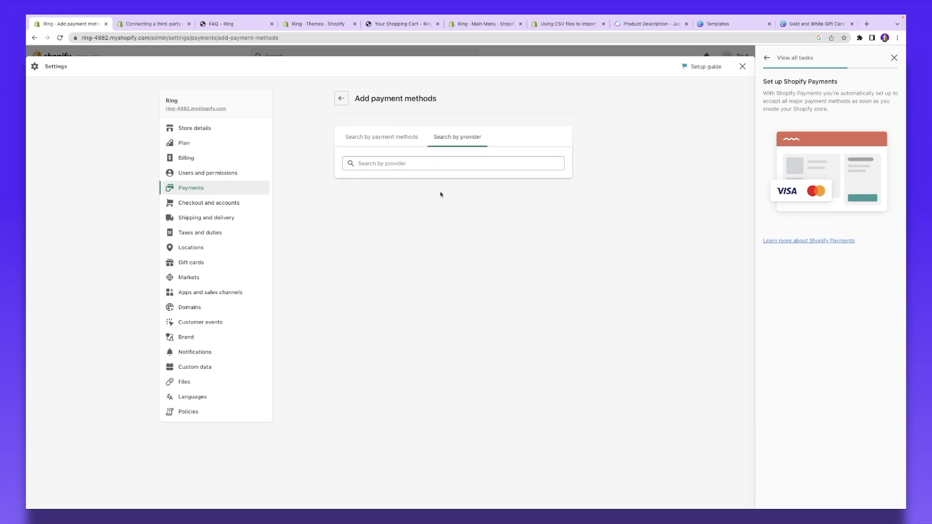
click(376, 163)
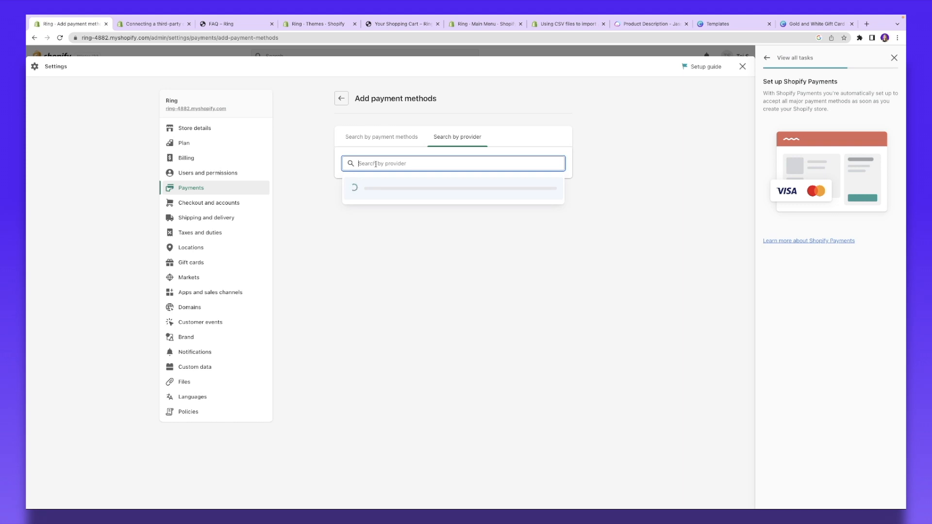
scroll(430, 247, down, 4)
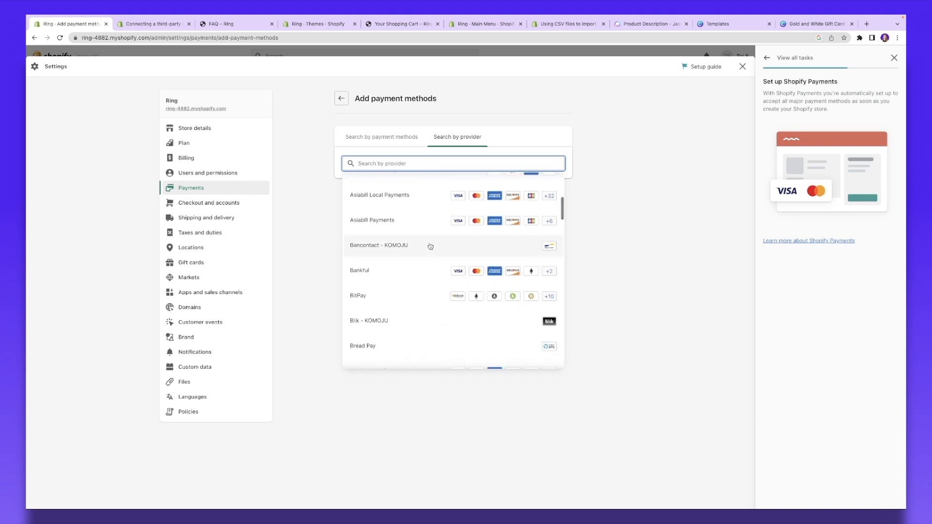
scroll(430, 246, down, 2)
scroll(429, 246, down, 3)
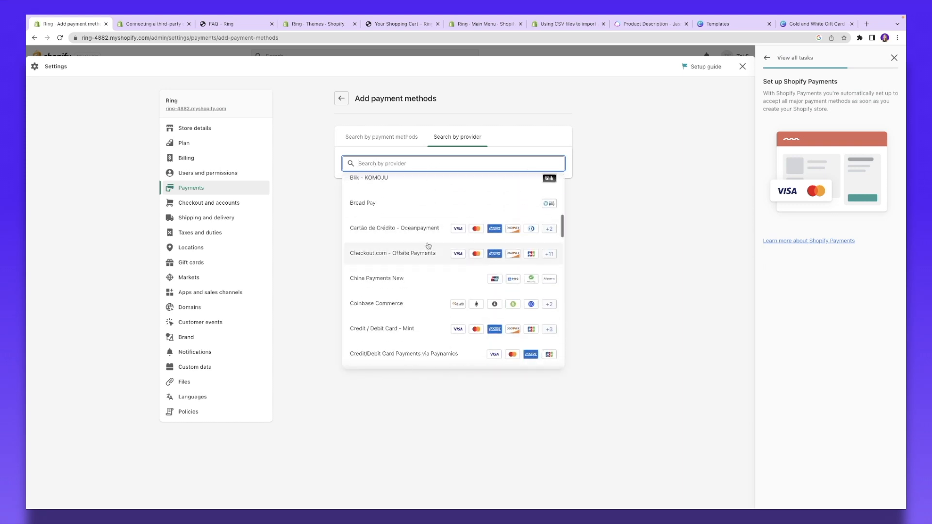
scroll(428, 246, down, 2)
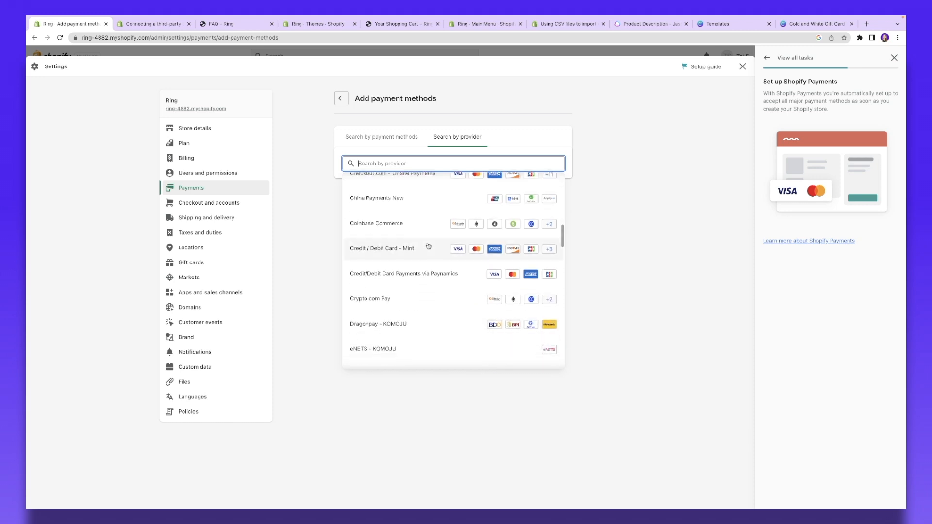
scroll(428, 246, down, 5)
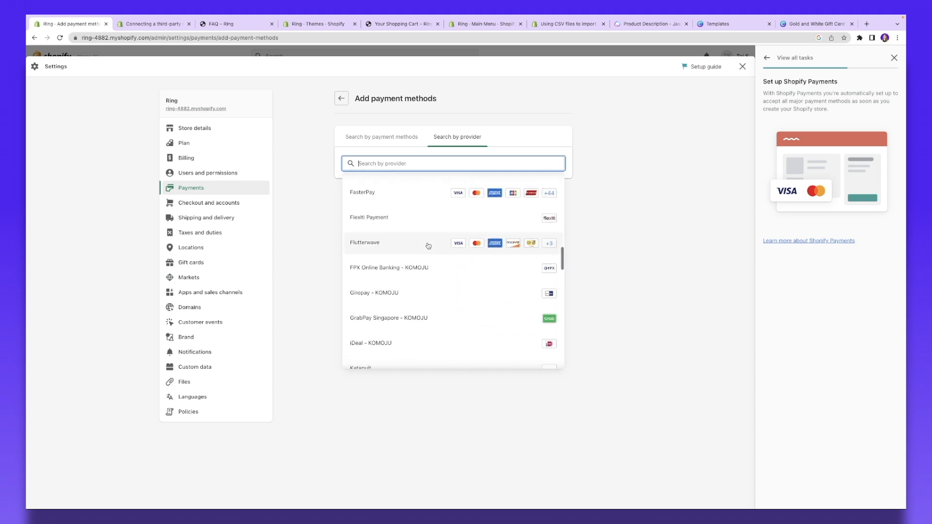
scroll(428, 246, up, 5)
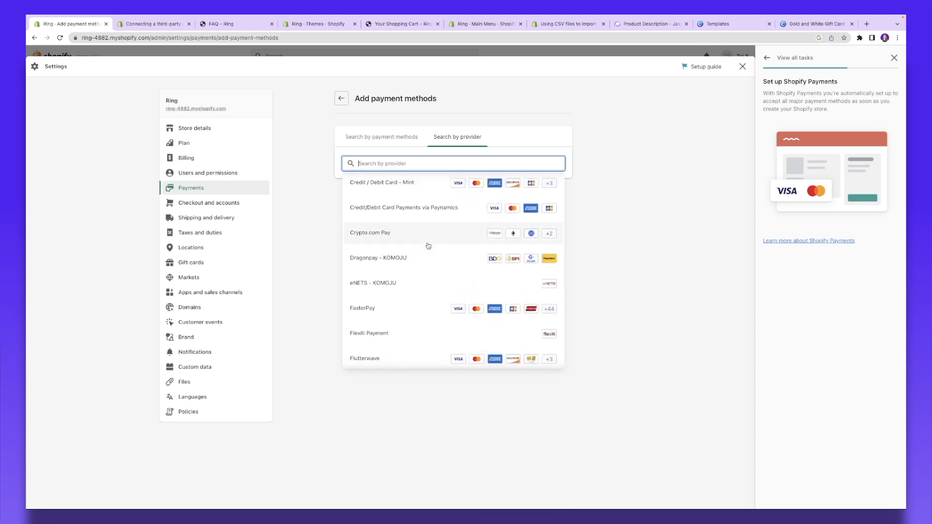
click(364, 239)
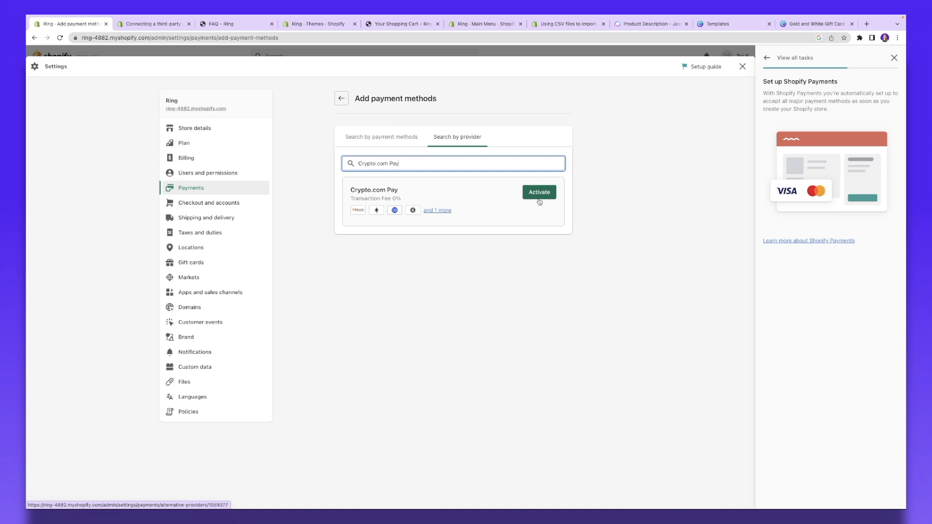
click(539, 201)
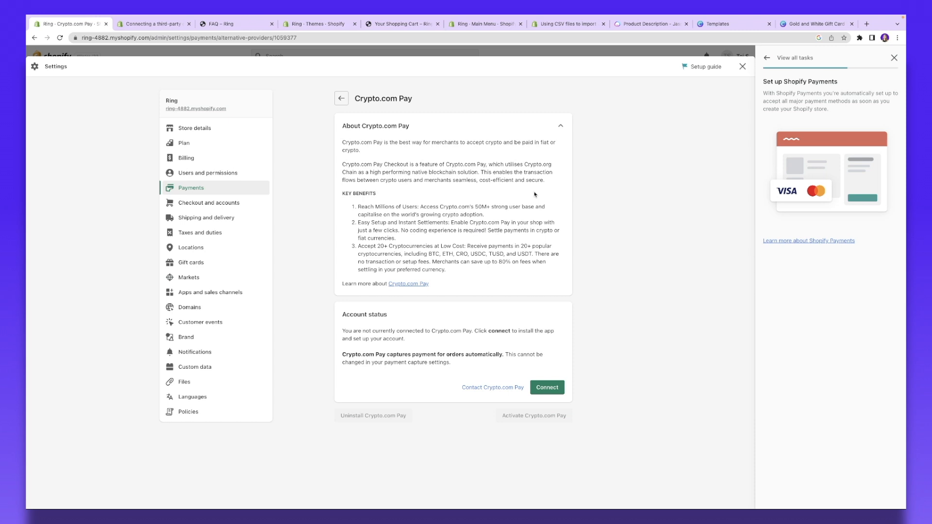
Step: Connect Crypto.com Pay in a new tab, then return to the store's settings tab
click(552, 388)
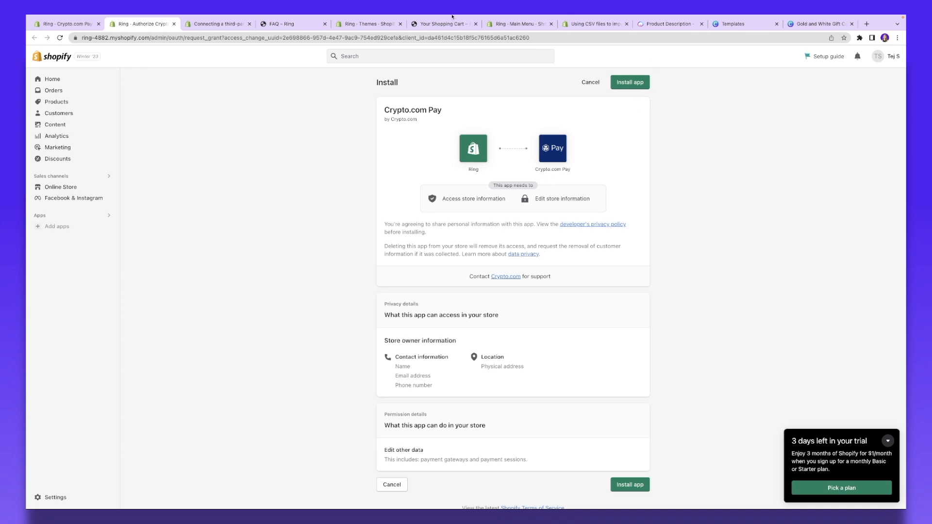
click(63, 24)
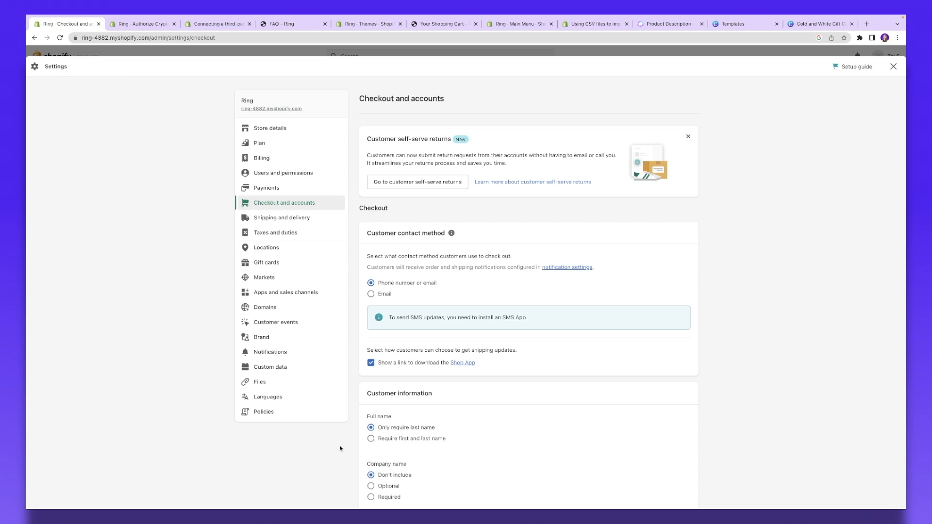
Step: Open the Policies settings and review the empty policy fields, starting with Contact information
click(265, 412)
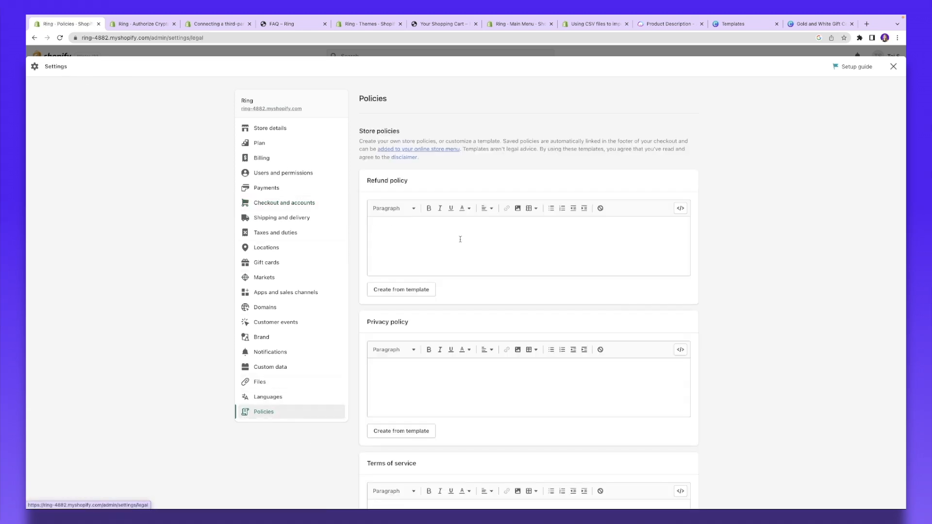
scroll(427, 214, down, 1)
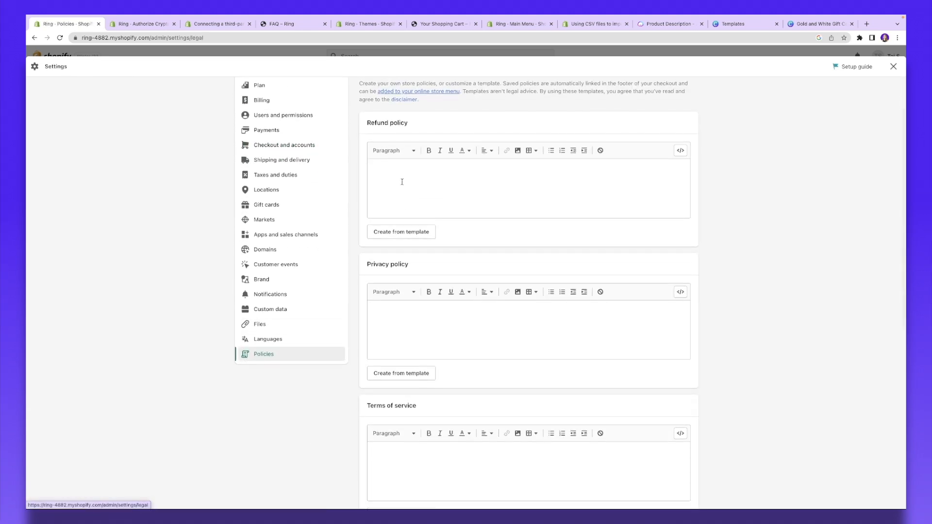
scroll(416, 196, down, 3)
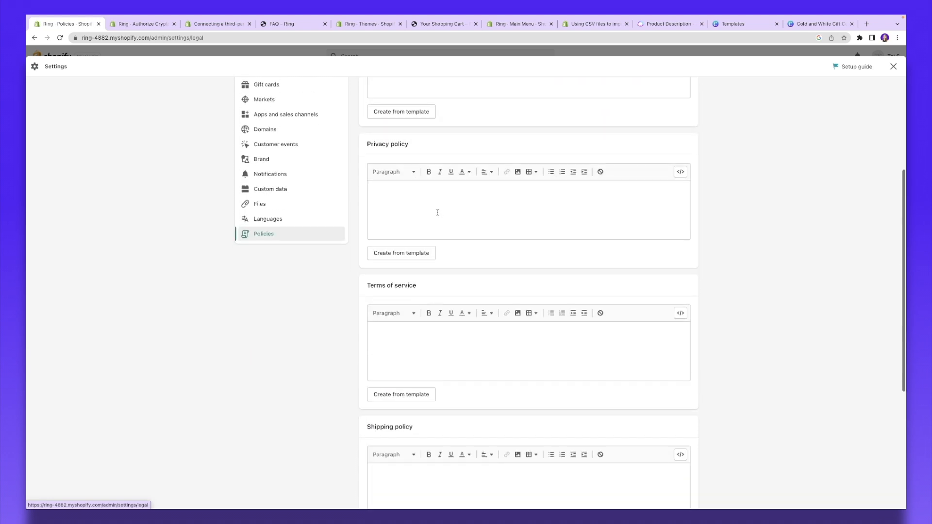
scroll(444, 345, down, 4)
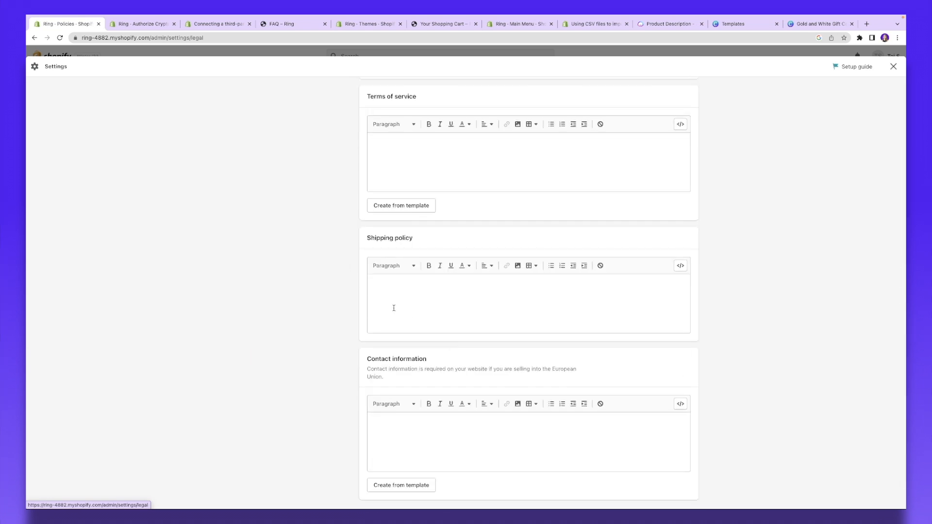
scroll(394, 311, down, 1)
click(440, 396)
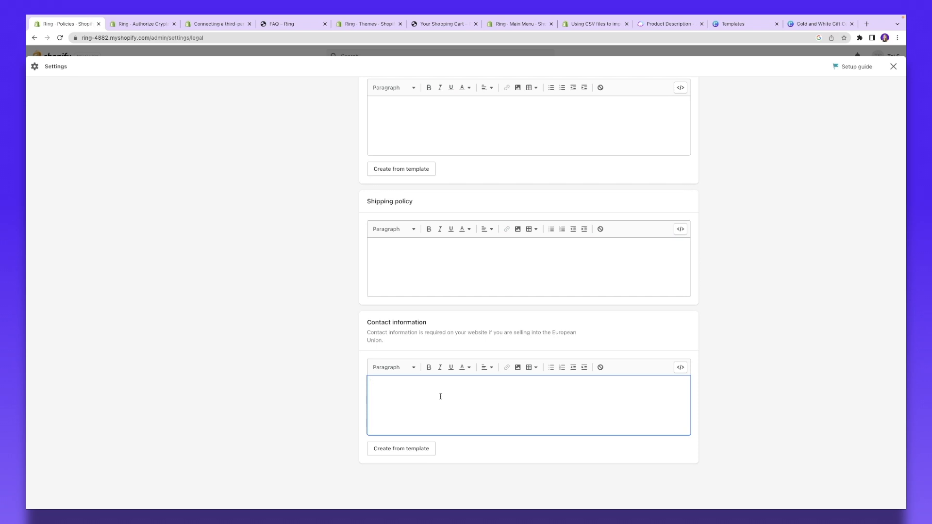
scroll(417, 244, up, 2)
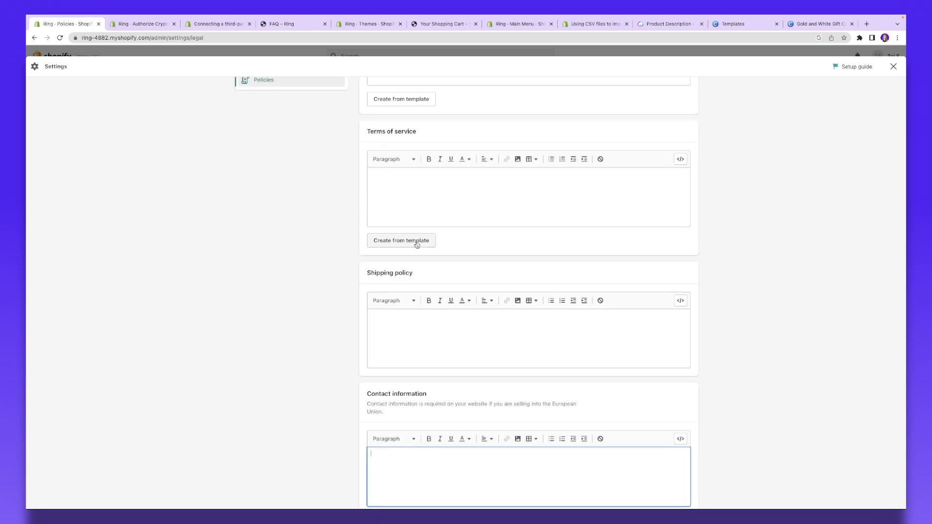
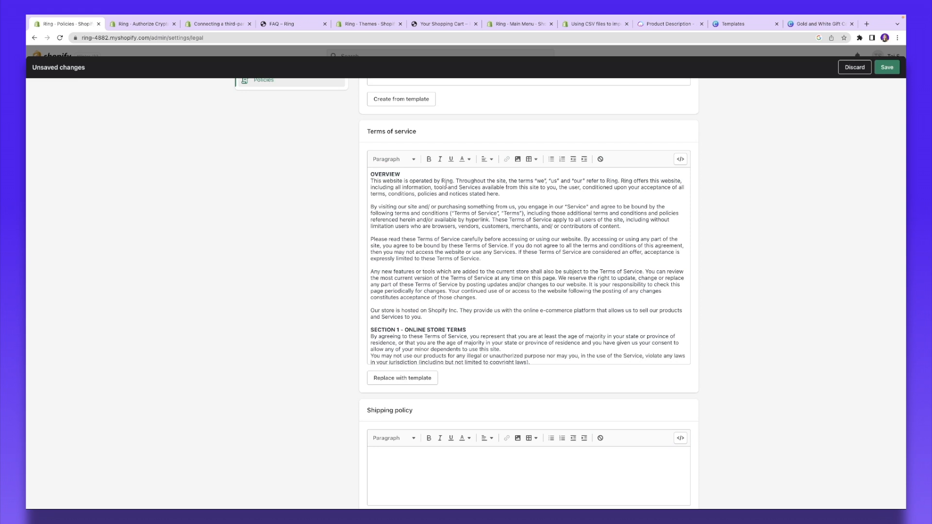
Step: Read through the Terms of service text, highlighting the store name 'Ring' in its opening line
drag(441, 182, 456, 182)
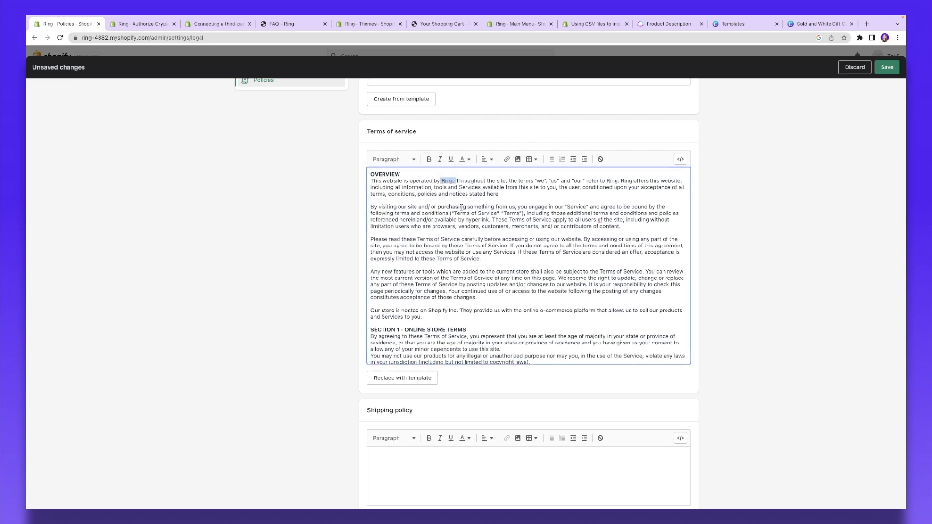
scroll(484, 250, down, 15)
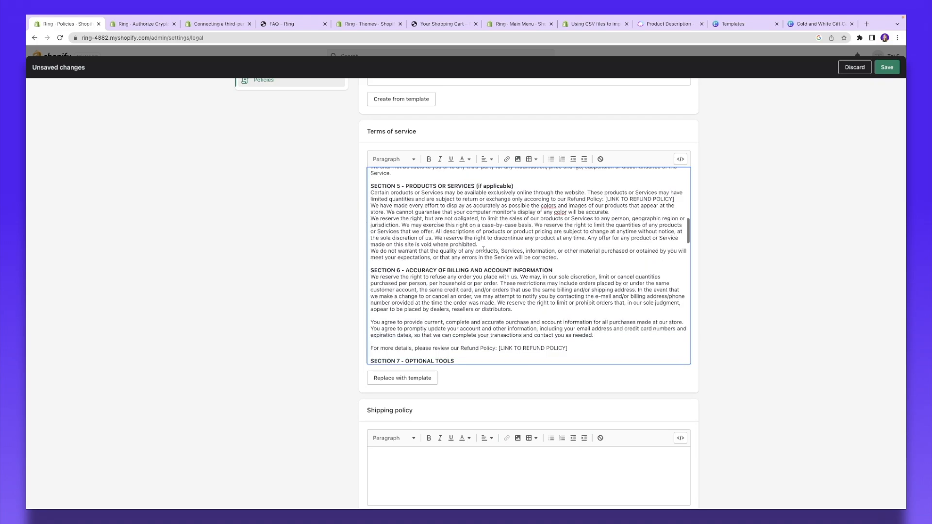
scroll(483, 250, down, 10)
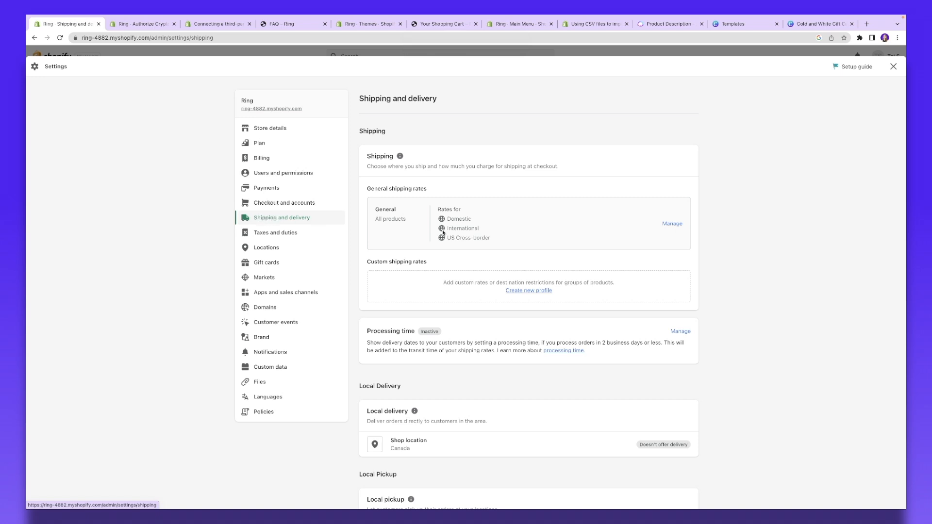
scroll(483, 231, down, 2)
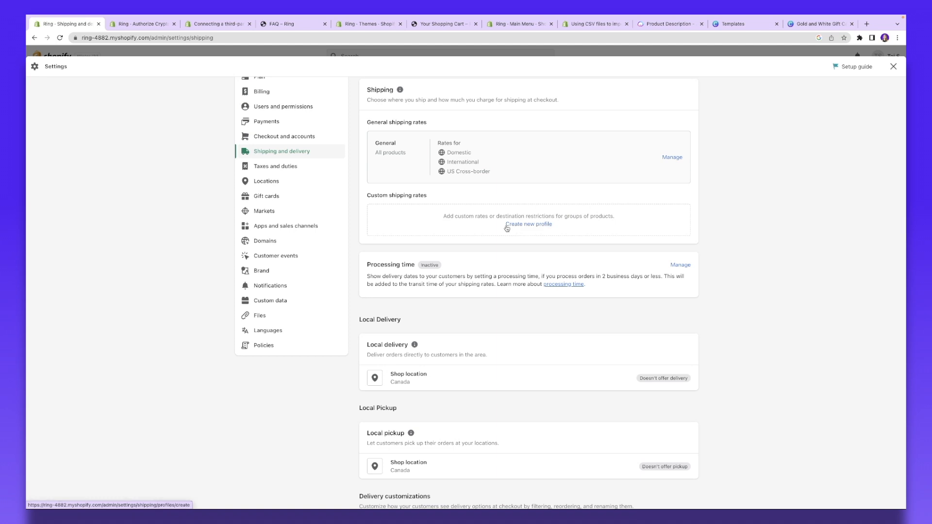
scroll(440, 249, down, 3)
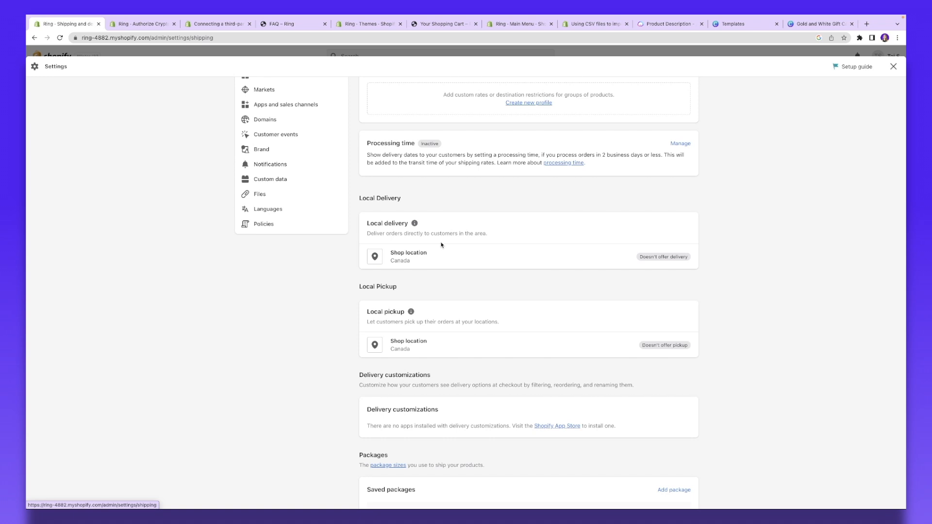
scroll(441, 245, down, 3)
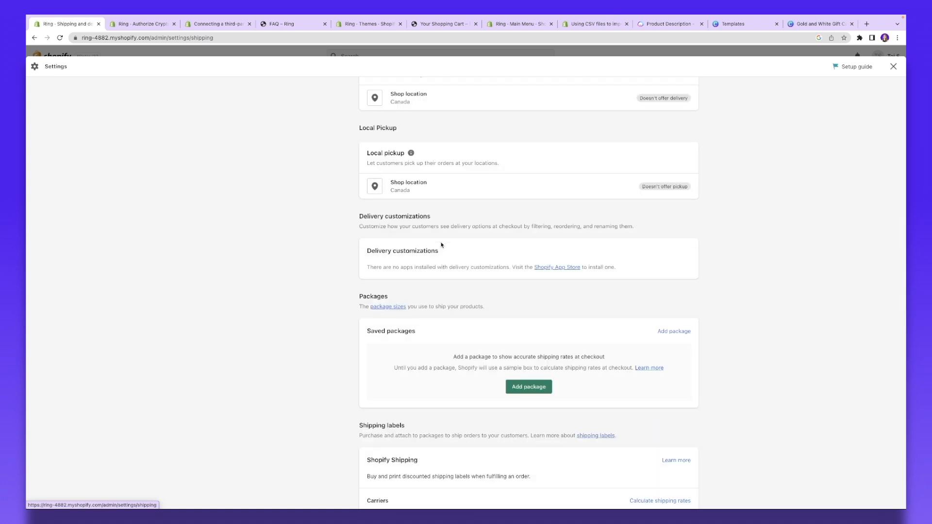
scroll(441, 245, down, 2)
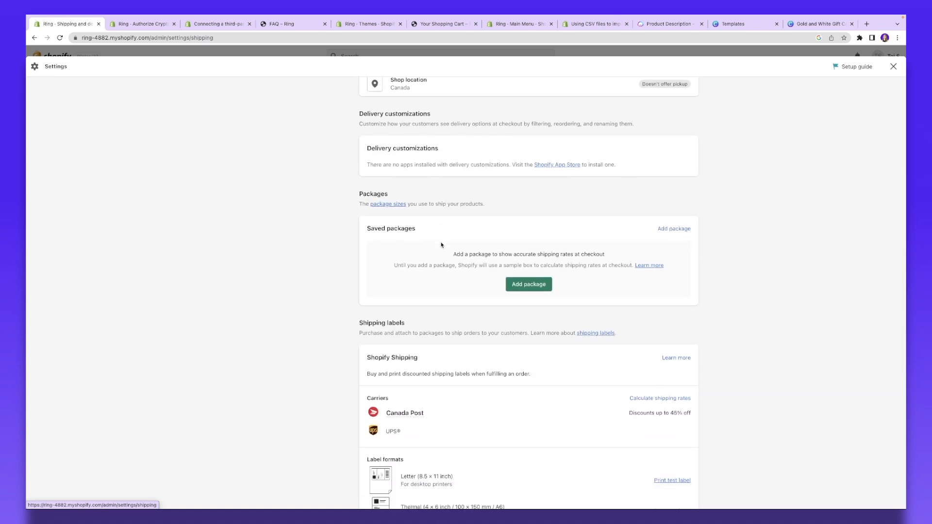
scroll(442, 245, up, 10)
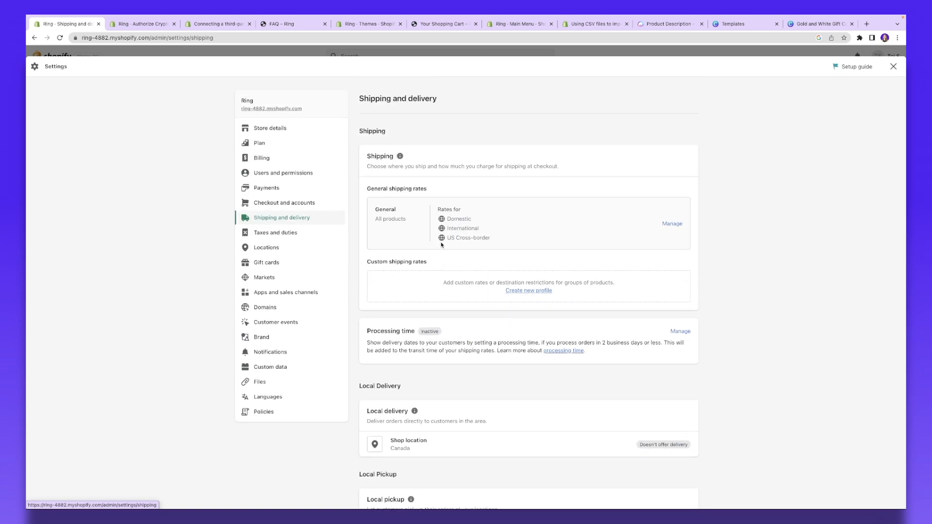
Step: Look over the Taxes and duties options, then close Settings to land on the Discounts page
click(268, 234)
scroll(470, 245, down, 4)
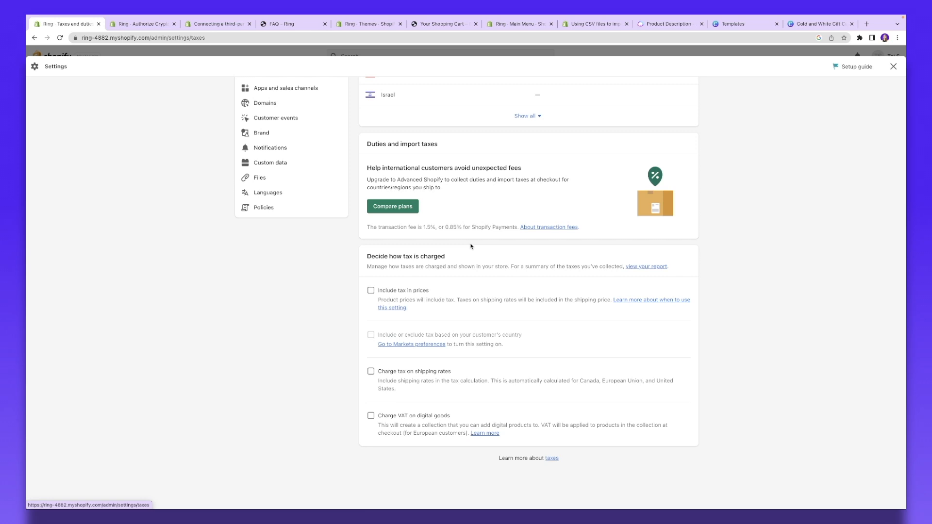
scroll(471, 246, up, 5)
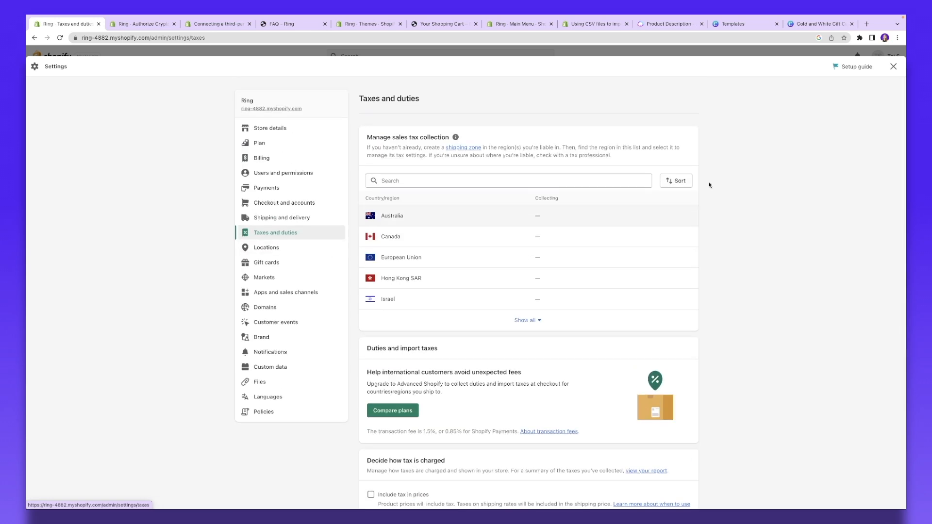
click(893, 66)
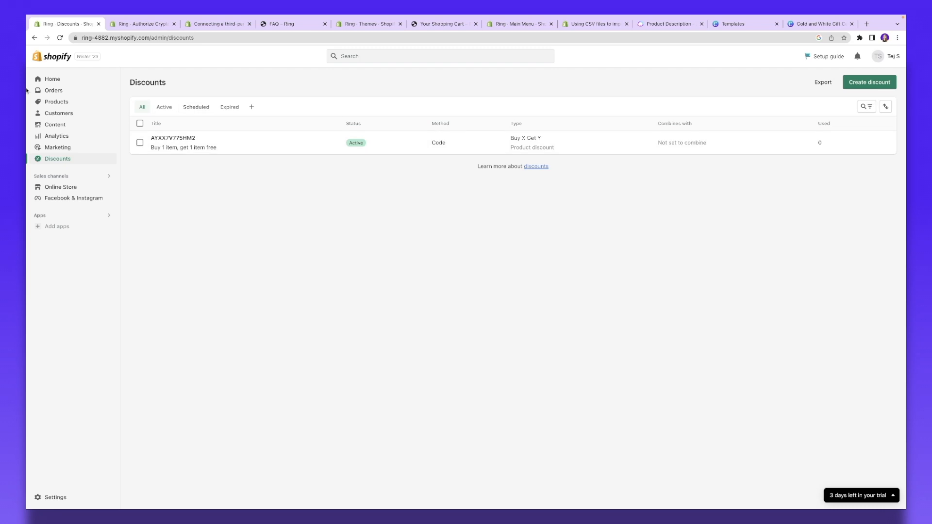
Step: Pass through Home and Analytics to Online Store and preview the live 'Ring' storefront
click(68, 79)
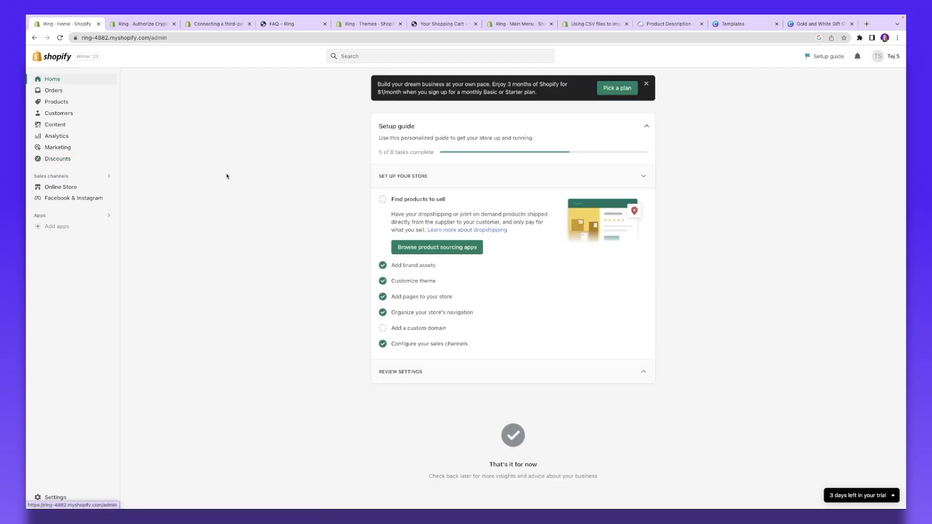
click(76, 137)
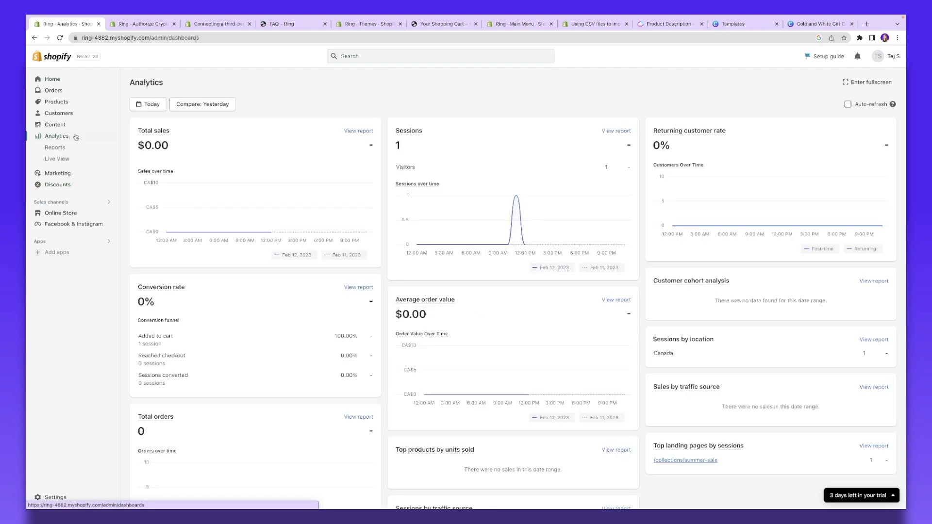
click(77, 214)
click(108, 188)
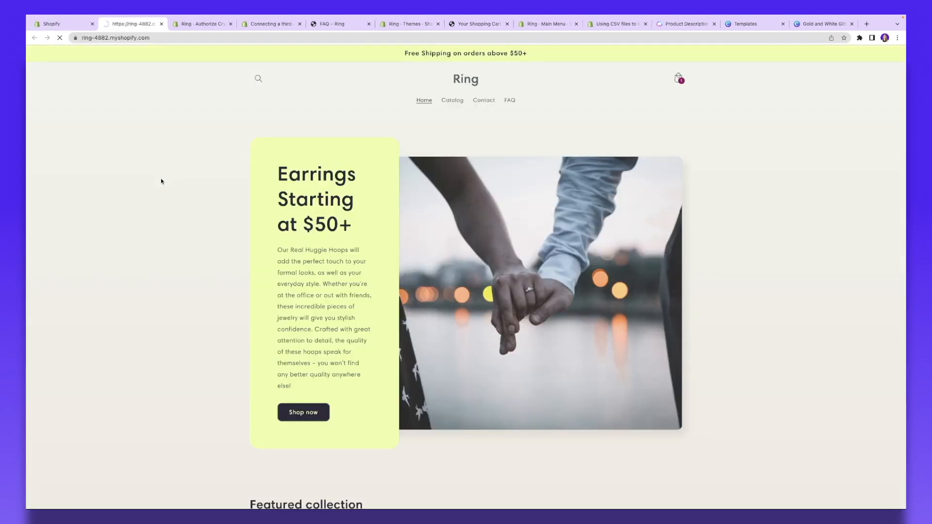